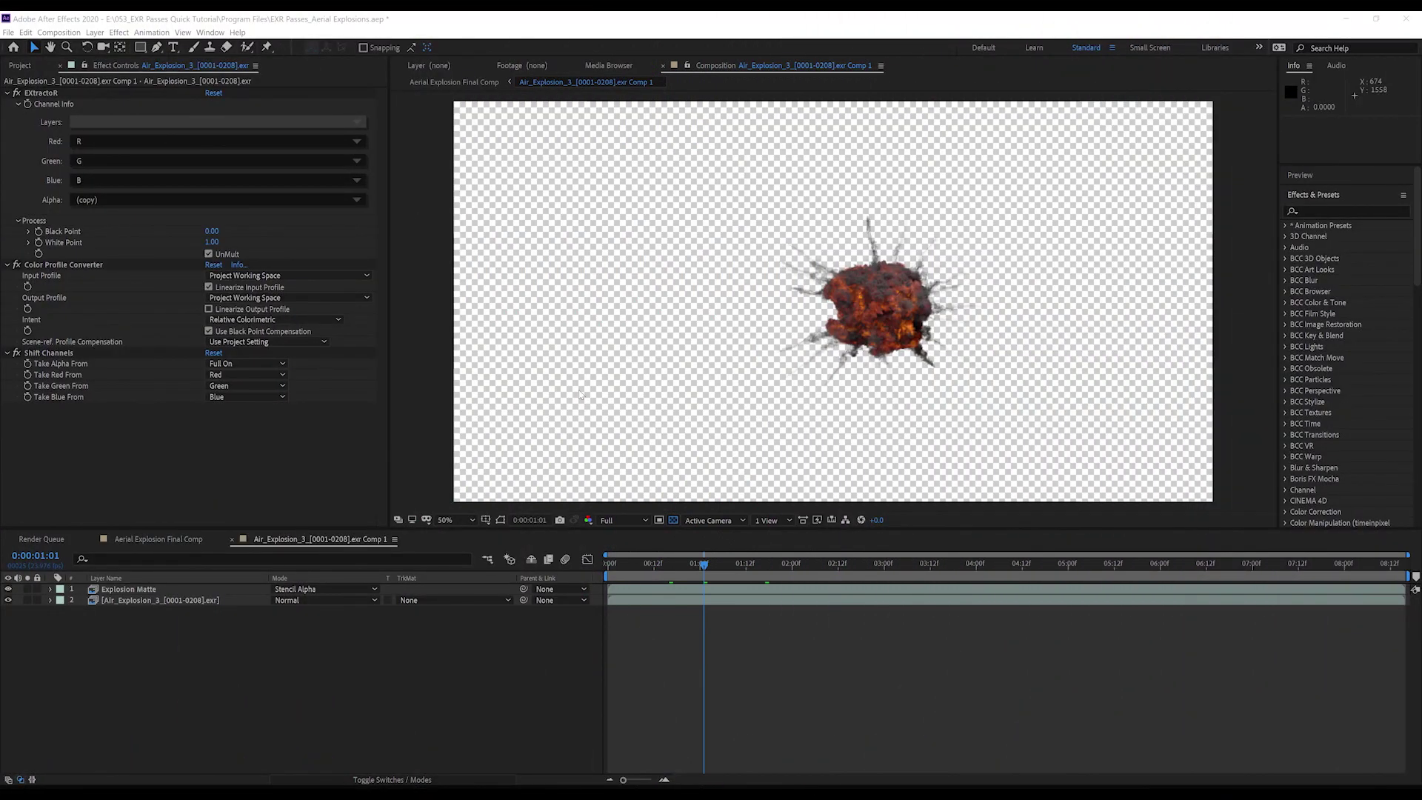
Duplicate the explosion EXR layer and extract its fire_mask pass as the fire mask layer.
{"action": "left_click", "coordinate": [216, 601]}
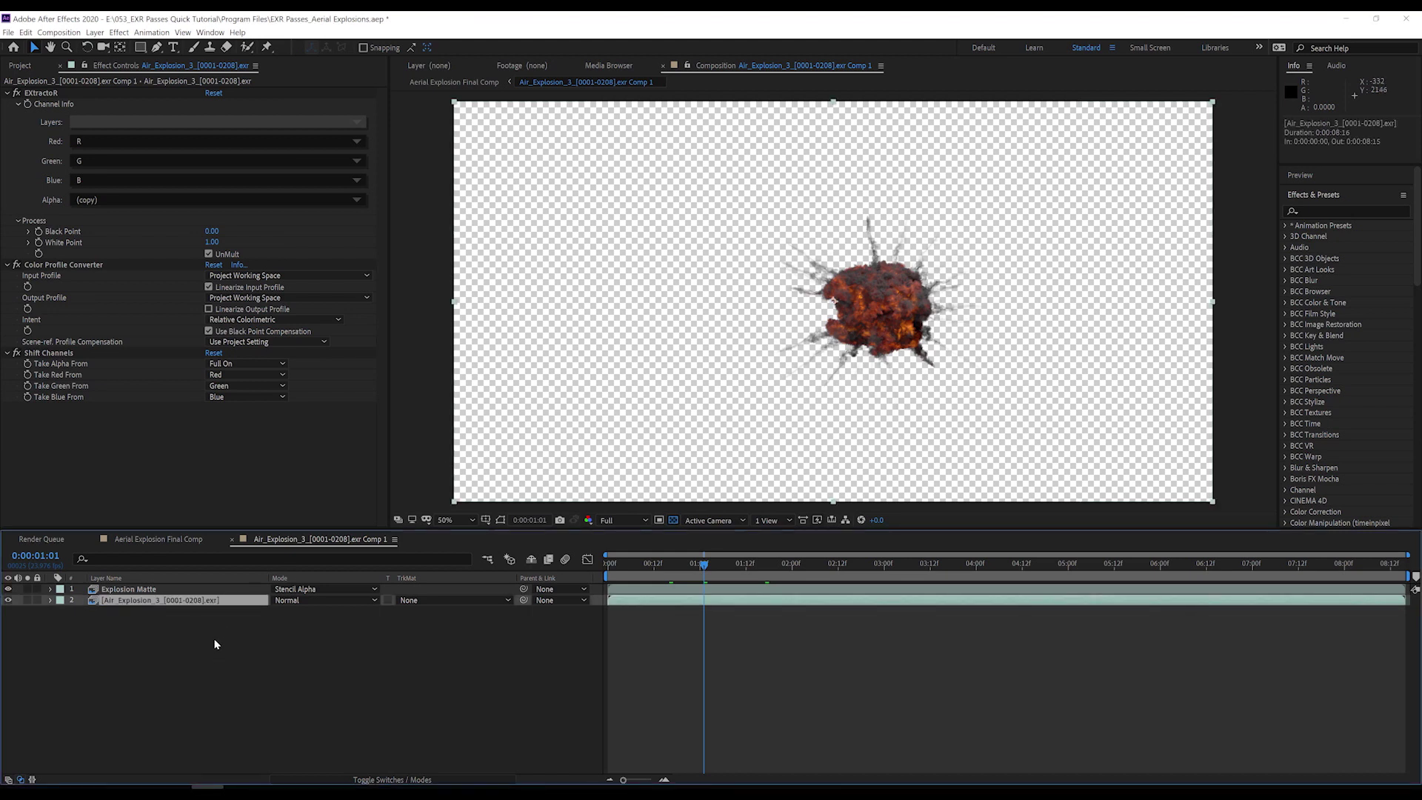
{"action": "key", "text": "ctrl+d"}
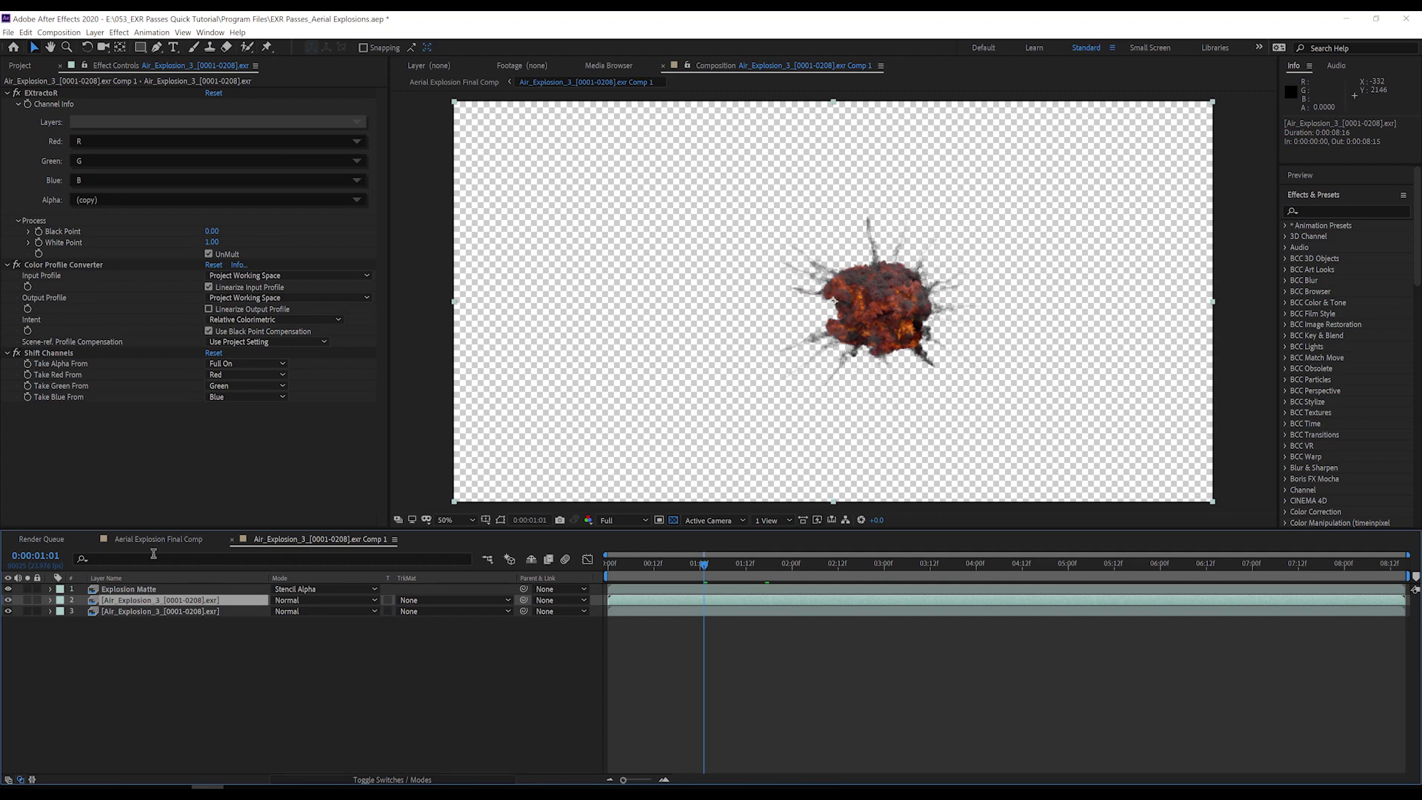
{"action": "left_click", "coordinate": [87, 124]}
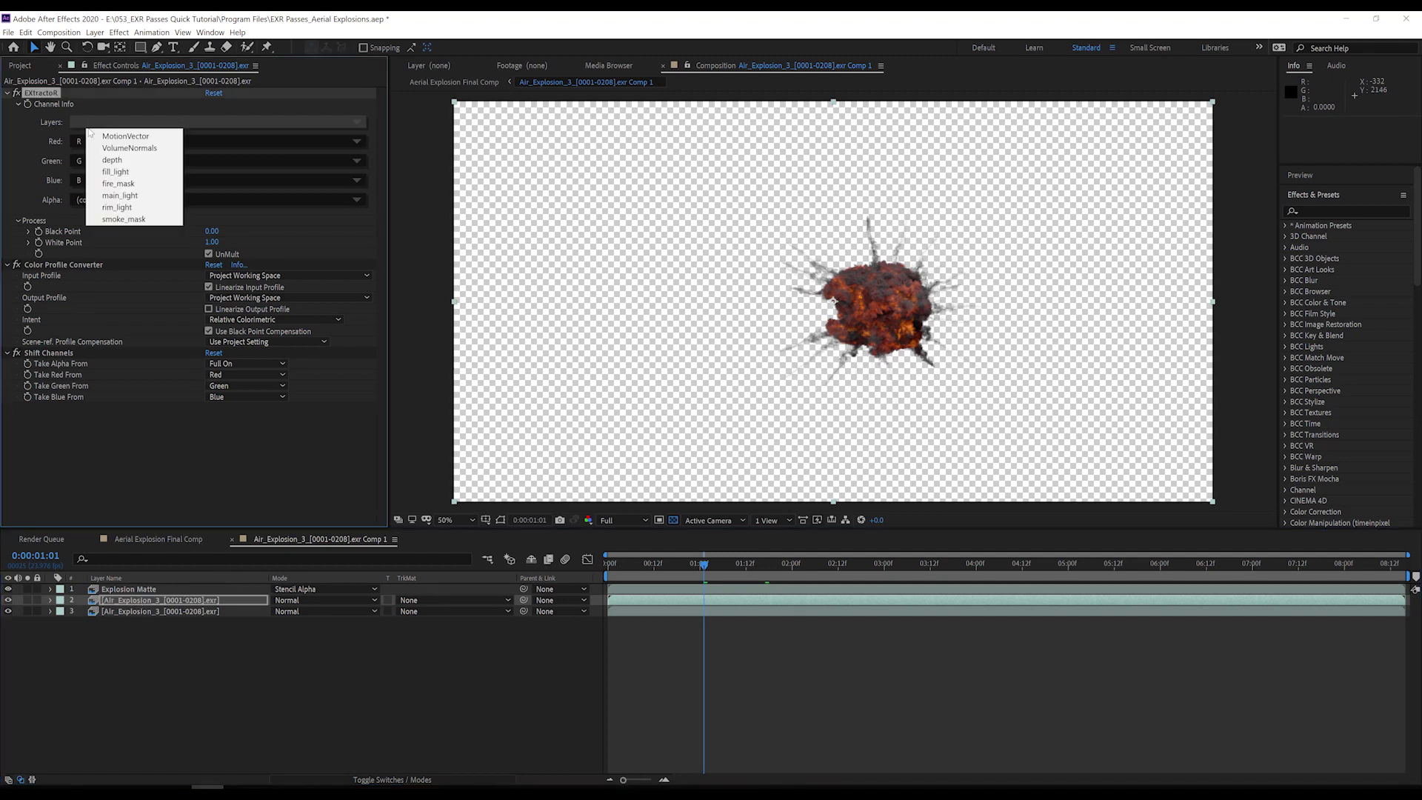
{"action": "left_click", "coordinate": [100, 184]}
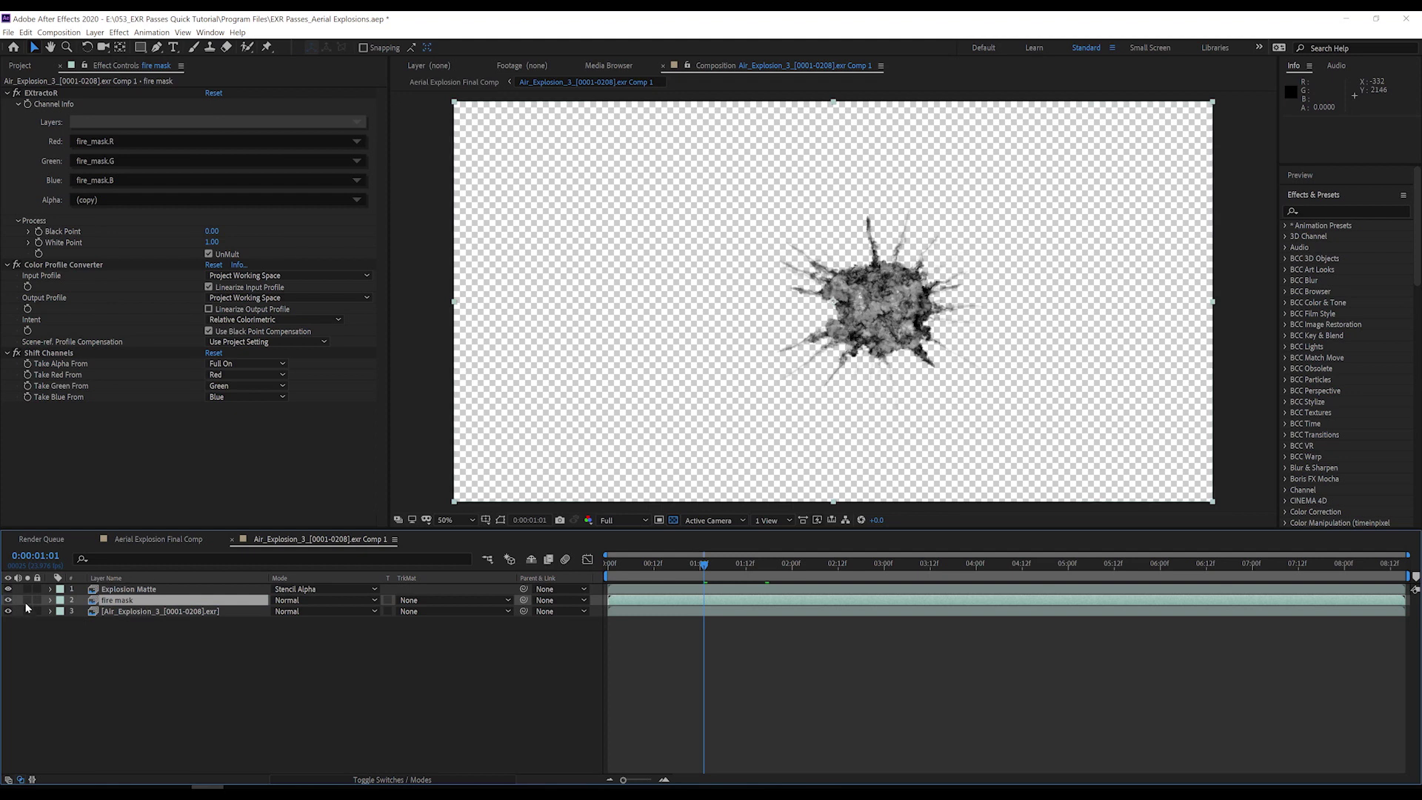
{"action": "left_click", "coordinate": [28, 601]}
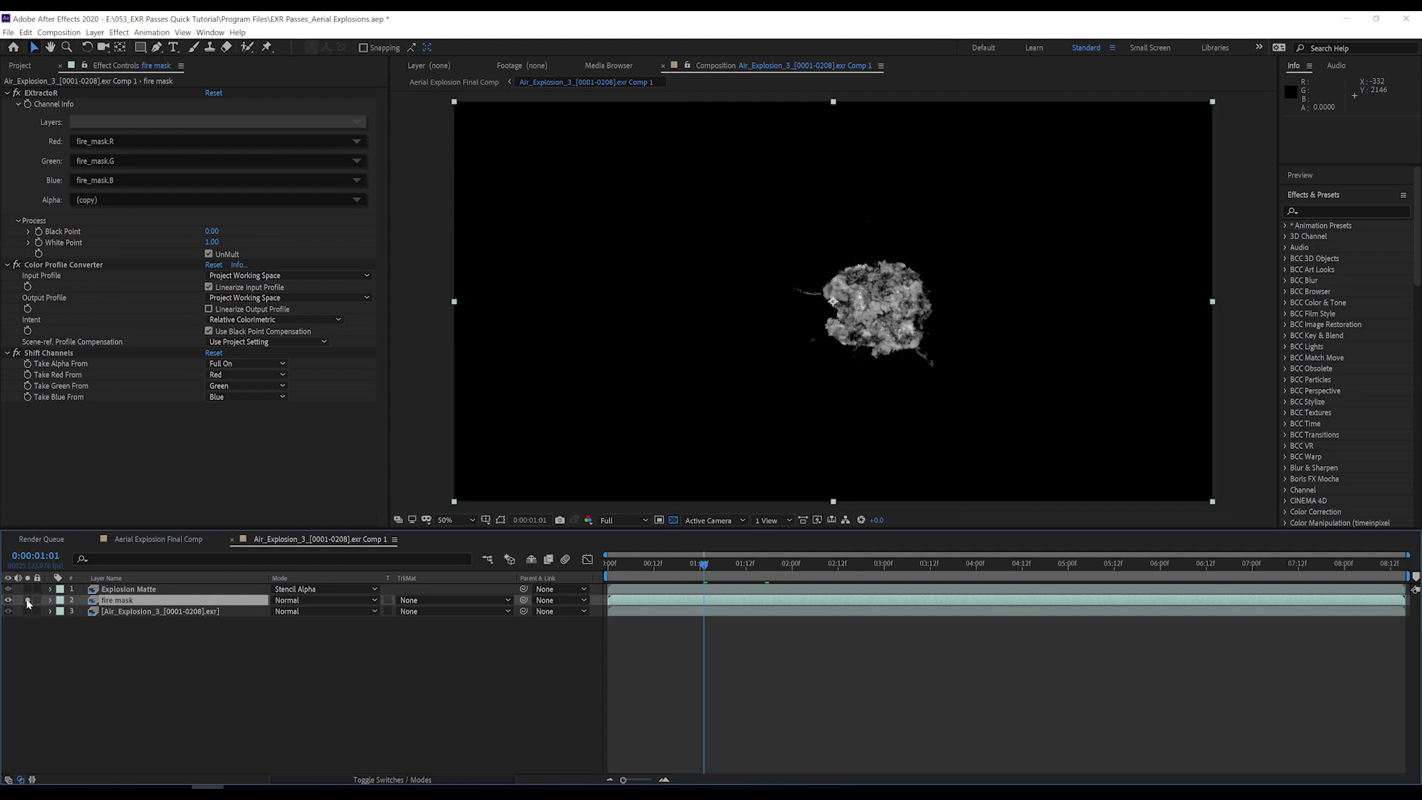
{"action": "left_click", "coordinate": [29, 601]}
Add a 'fire adjustments' adjustment layer above the explosion, luma-matted to the fire mask.
{"action": "left_click", "coordinate": [81, 612]}
{"action": "key", "text": "ctrl+alt+y"}
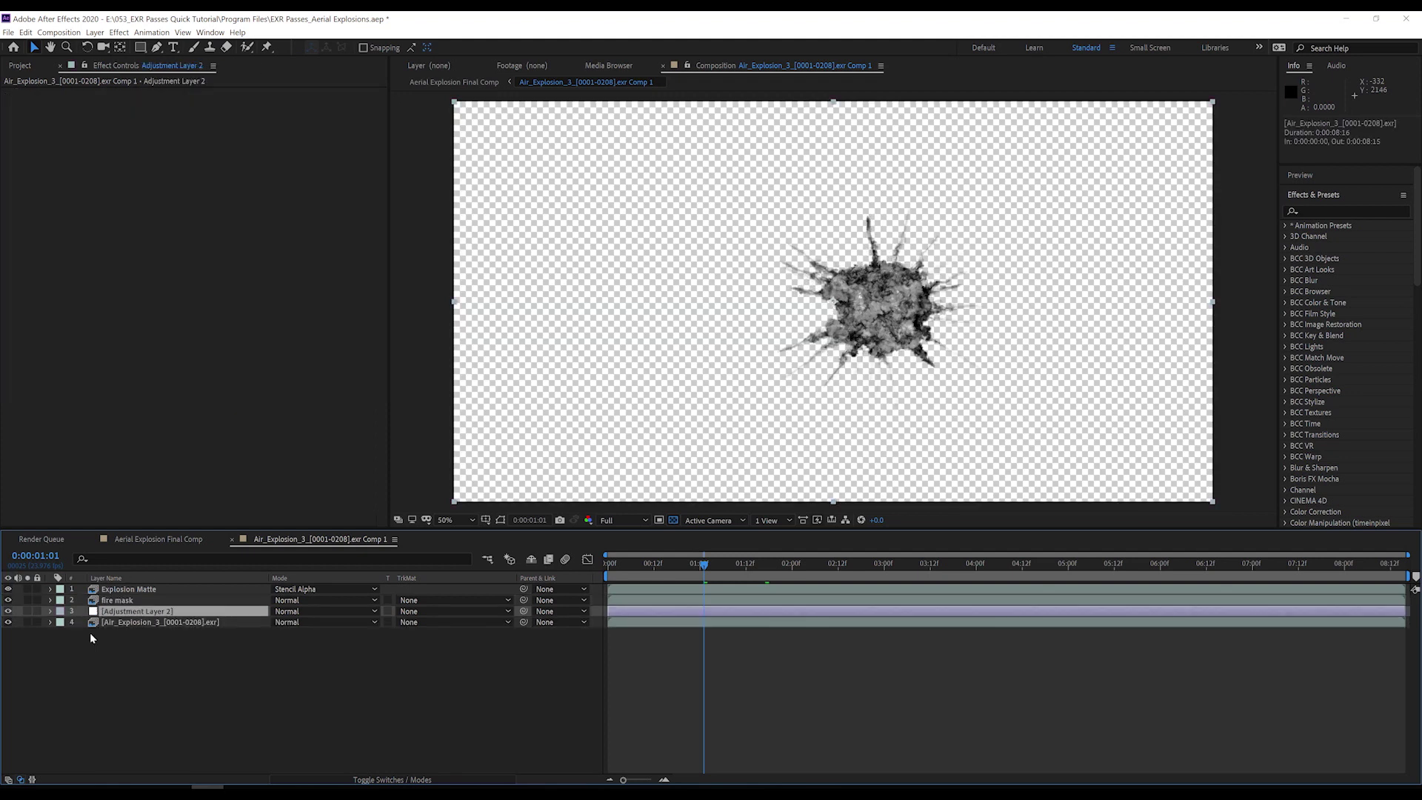
{"action": "key", "text": "Return"}
{"action": "type", "text": "fire adju"}
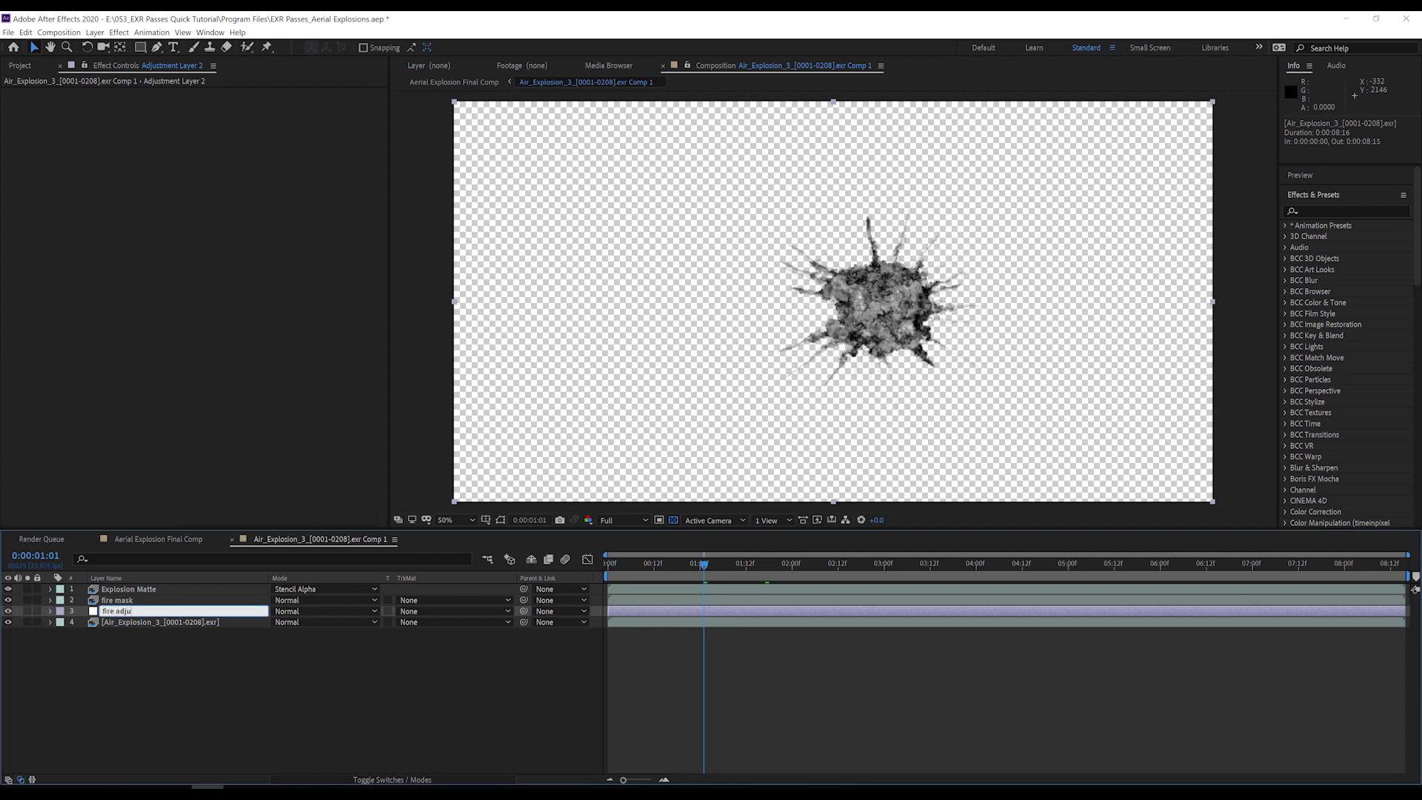
{"action": "type", "text": "stments"}
{"action": "key", "text": "Return"}
{"action": "left_click", "coordinate": [417, 612]}
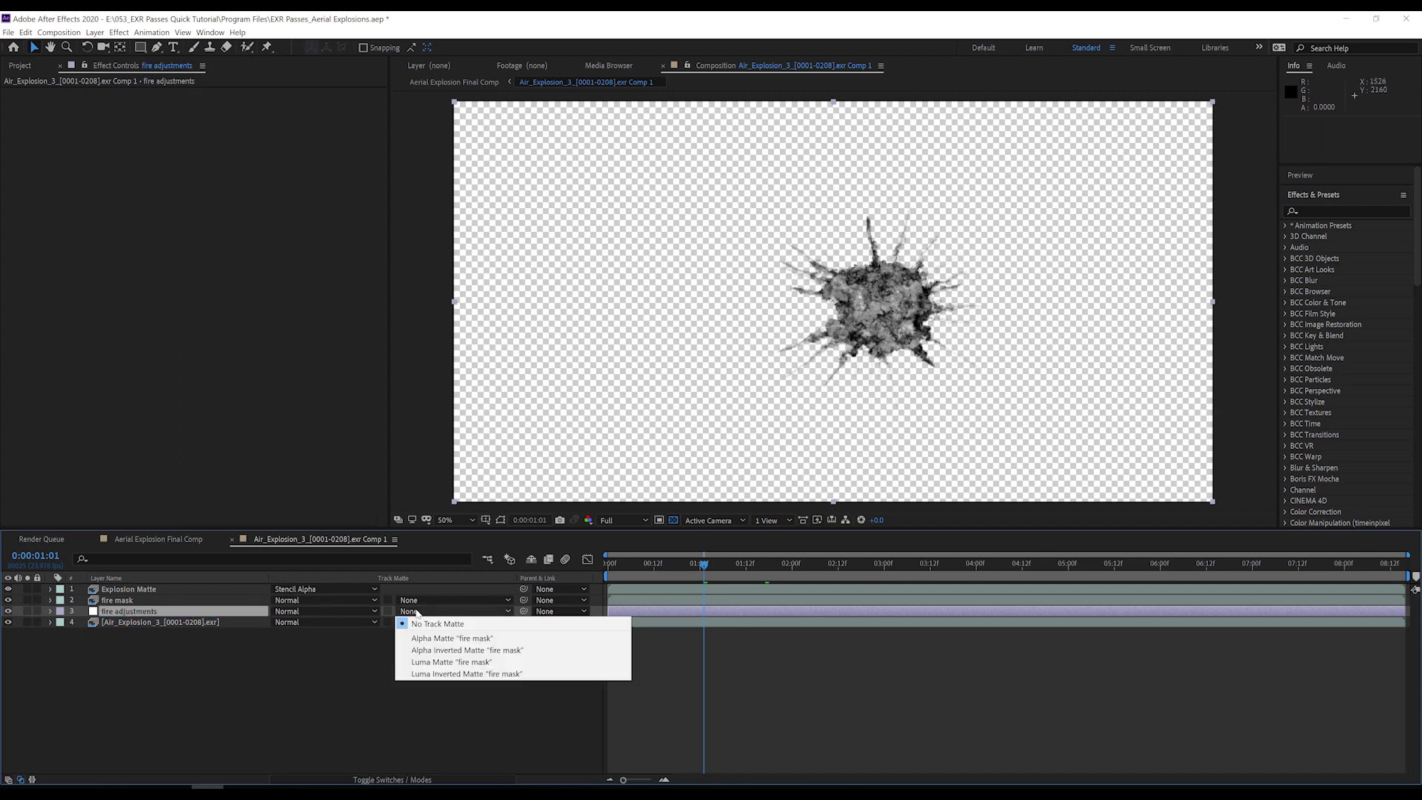
{"action": "left_click", "coordinate": [420, 661]}
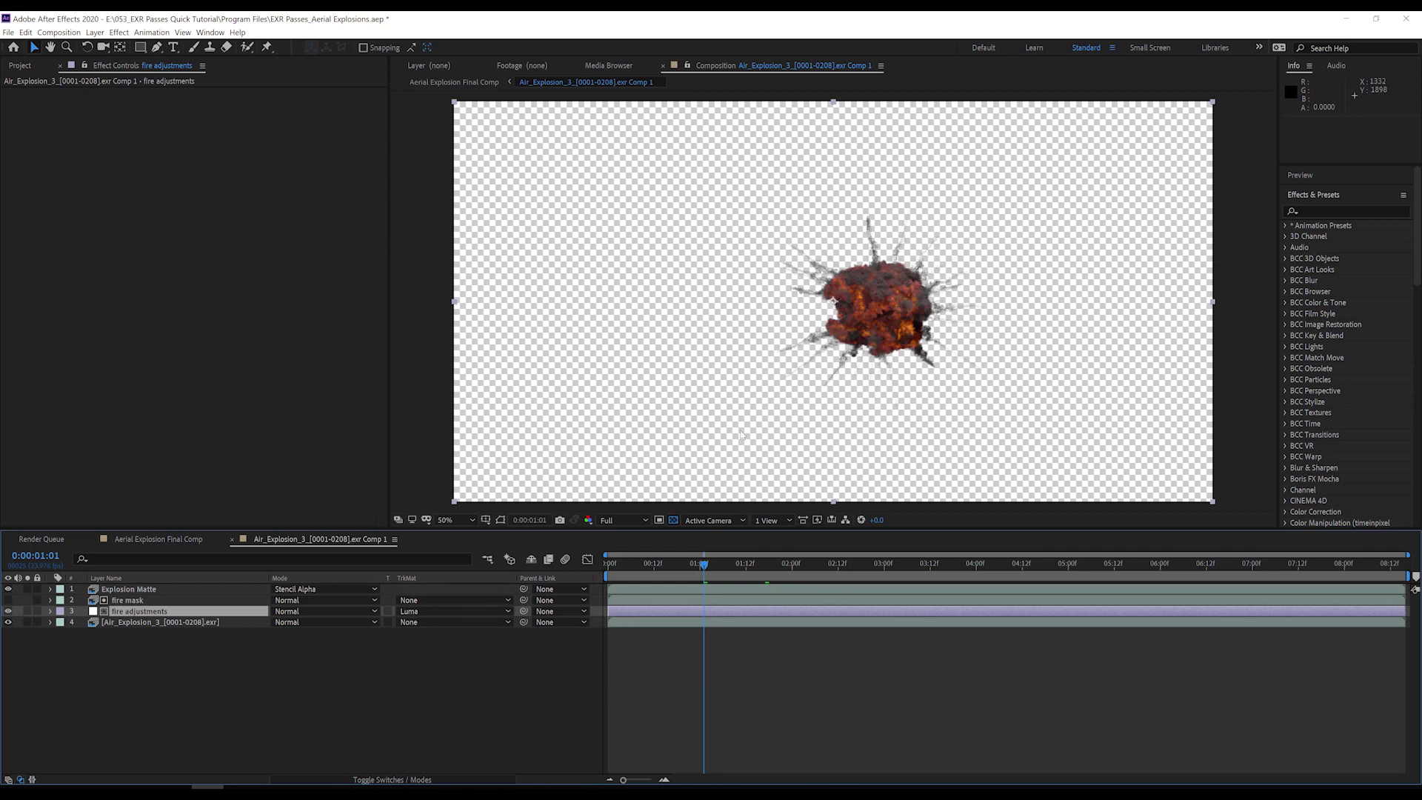
Apply Exposure to fire adjustments with an exposure of 1.00.
{"action": "left_click", "coordinate": [1305, 212]}
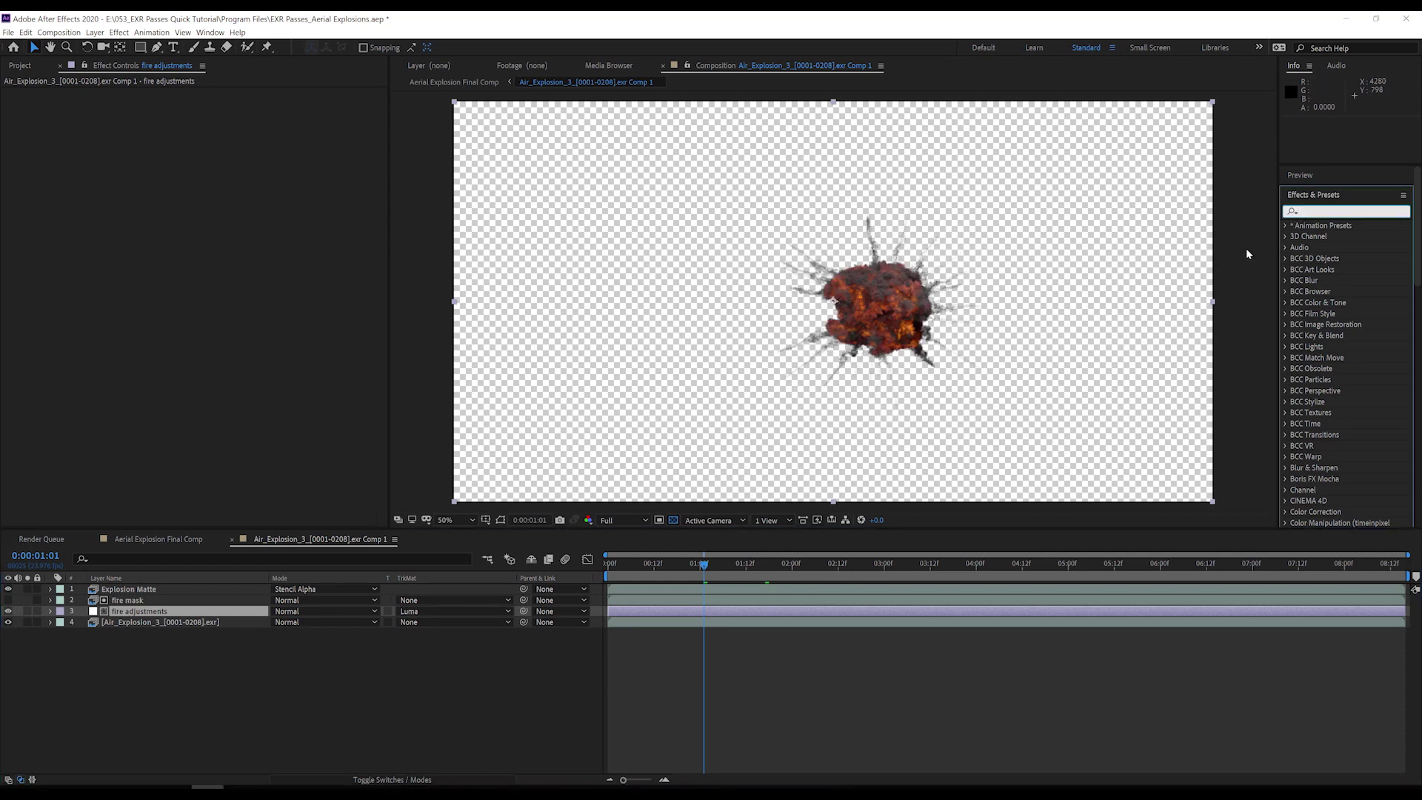
{"action": "type", "text": "exposure"}
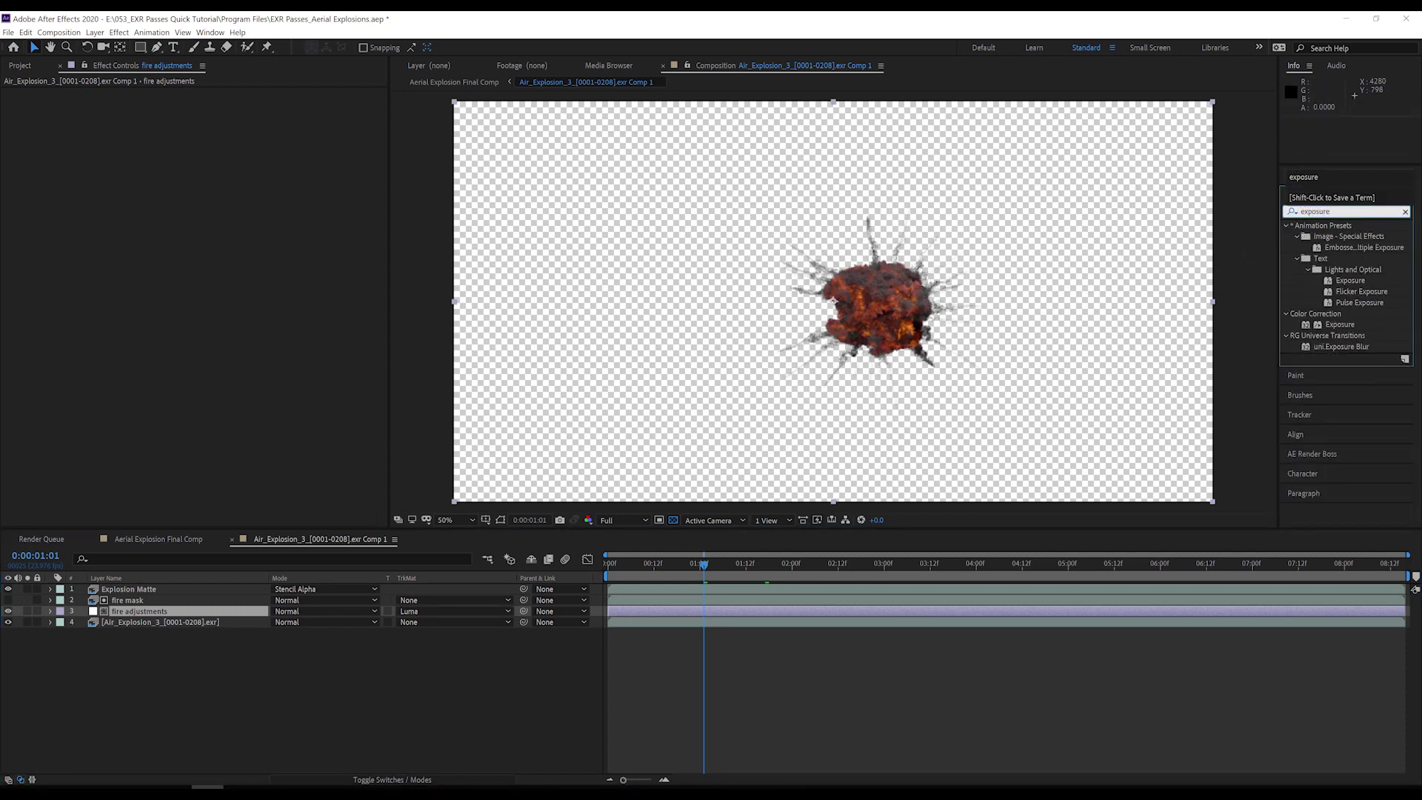
{"action": "left_click_drag", "start_coordinate": [1329, 328], "coordinate": [291, 166]}
{"action": "left_click", "coordinate": [213, 126]}
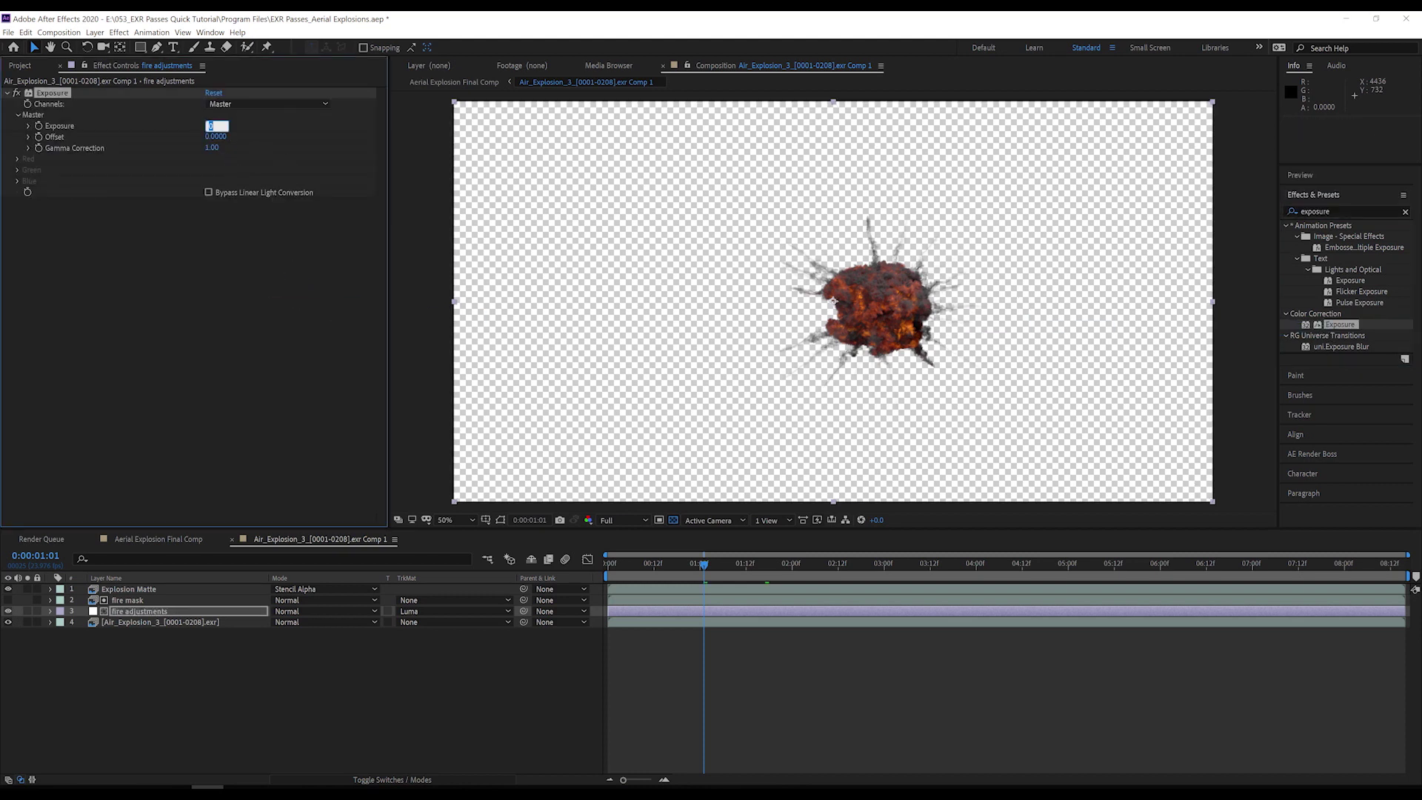
{"action": "type", "text": "1"}
{"action": "key", "text": "Return"}
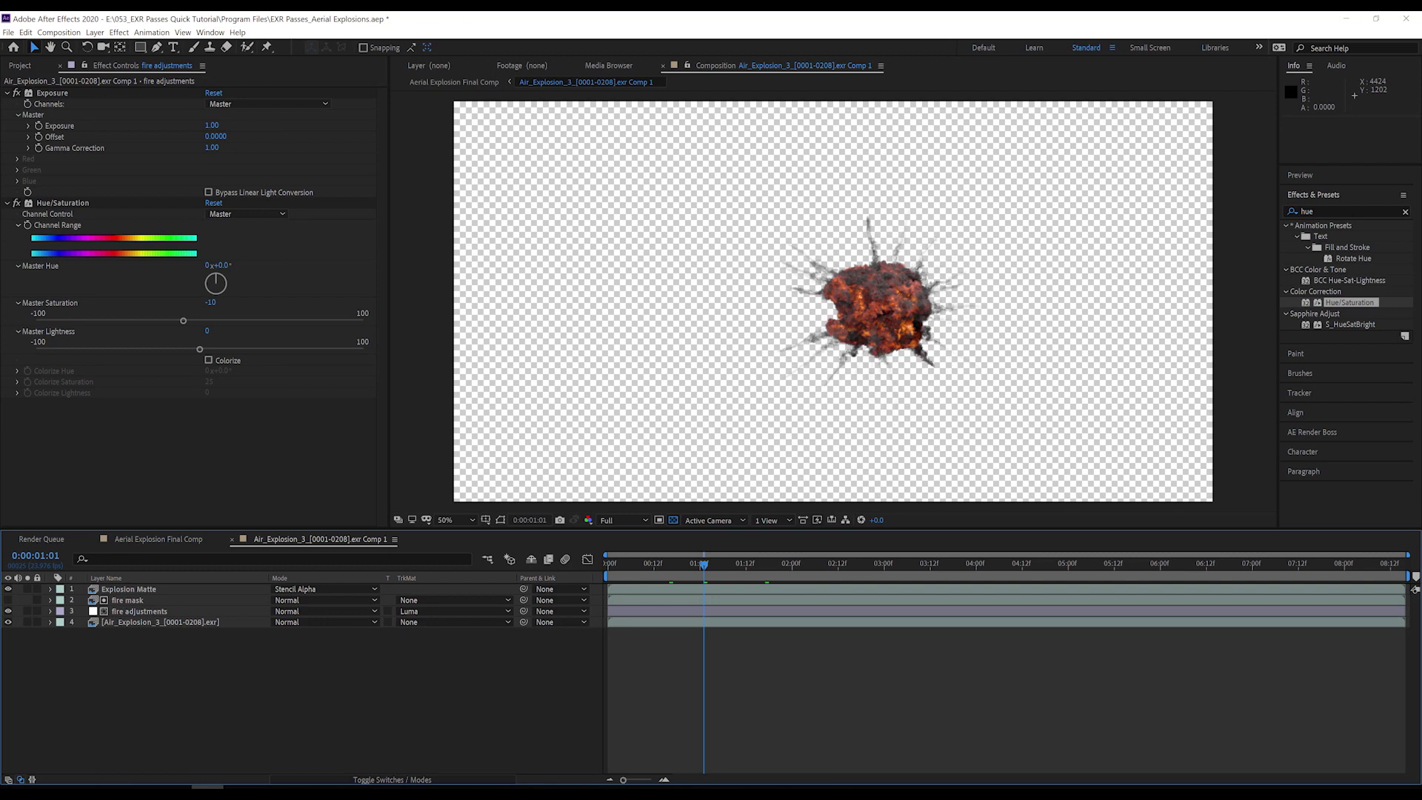
At frame 0:00:00:16, toggle fire adjustments off and on to compare the fire.
{"action": "left_click", "coordinate": [670, 563]}
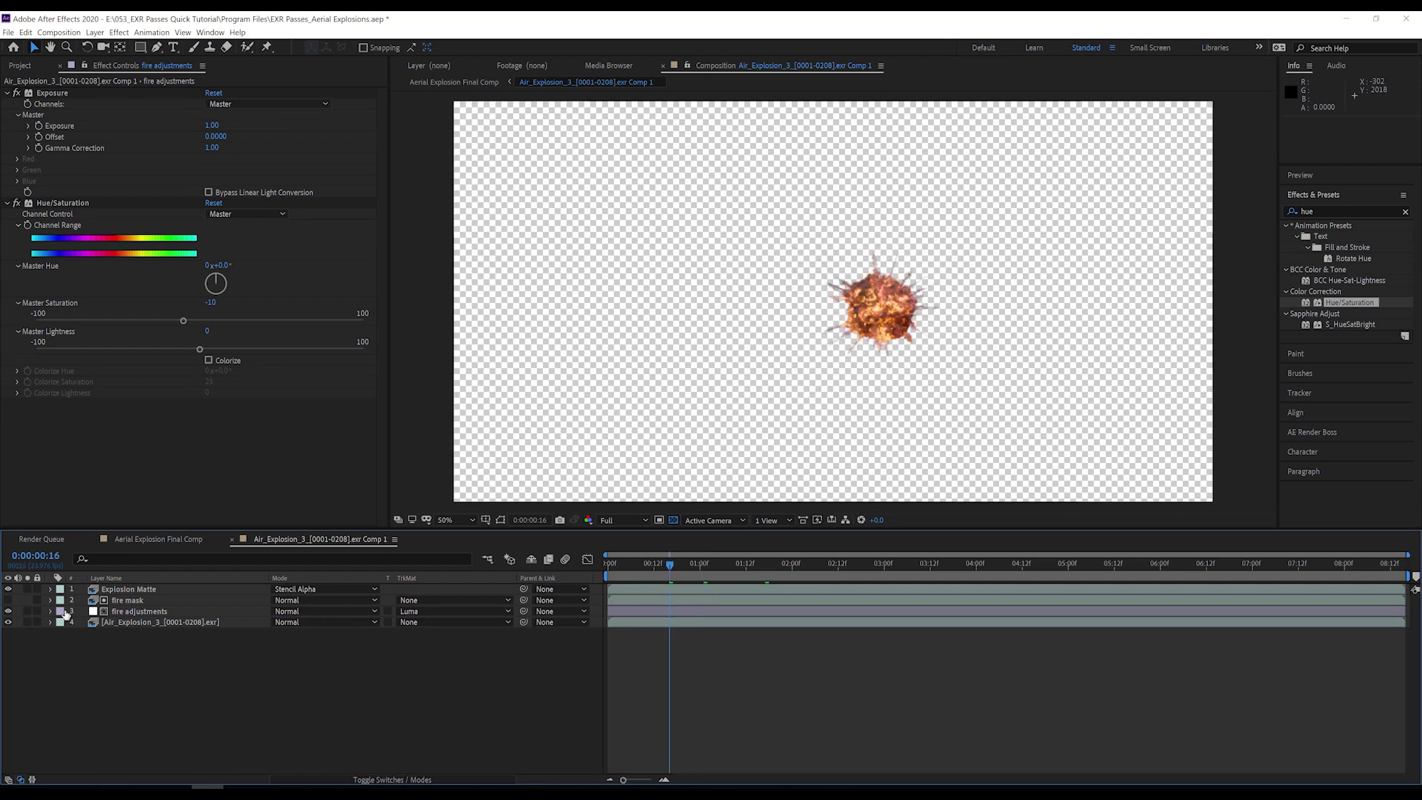
{"action": "left_click", "coordinate": [9, 612]}
{"action": "left_click", "coordinate": [10, 612]}
{"action": "left_click", "coordinate": [9, 612]}
{"action": "left_click", "coordinate": [9, 612]}
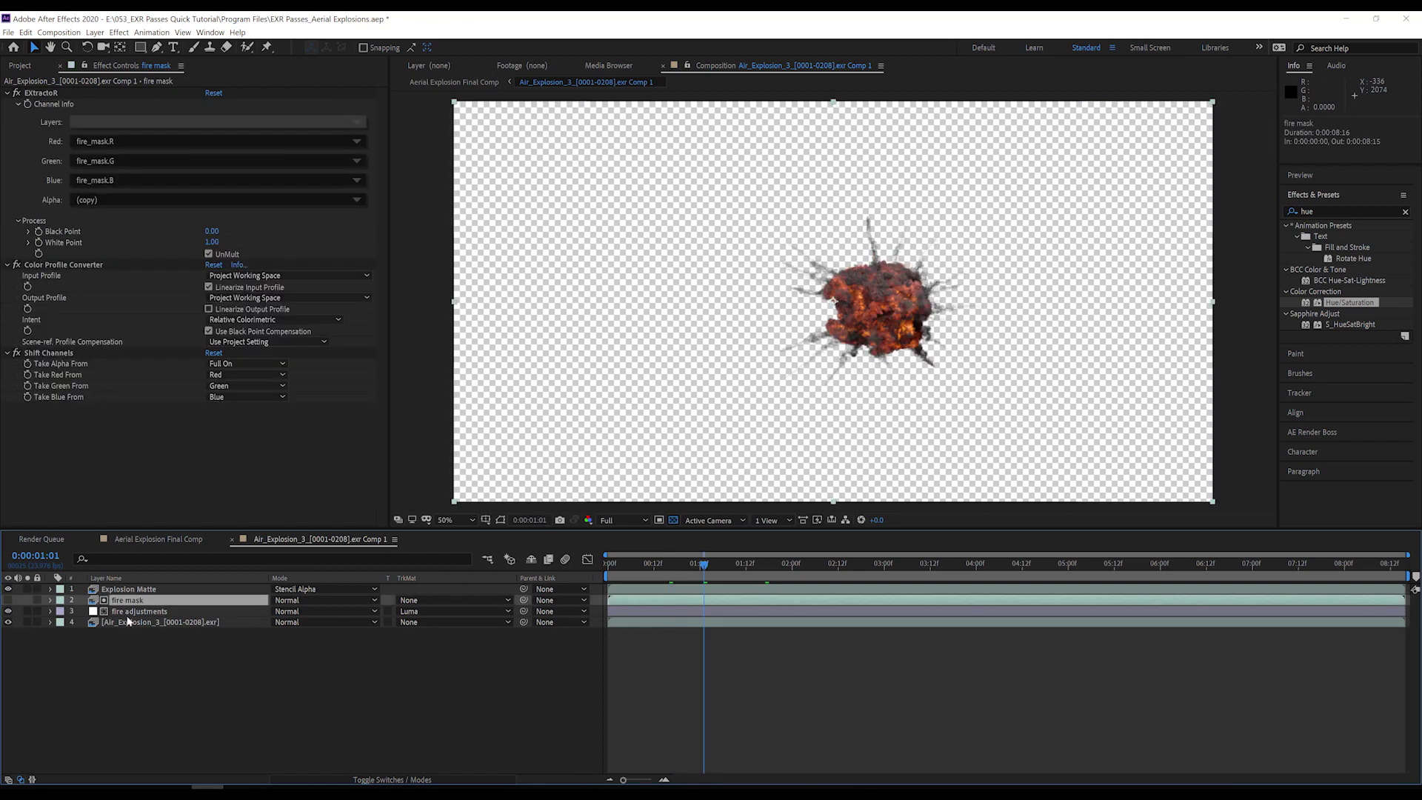
Duplicate fire mask, extract the smoke_mask pass, rename it 'smoke mask' and leave it hidden.
{"action": "key", "text": "ctrl+d"}
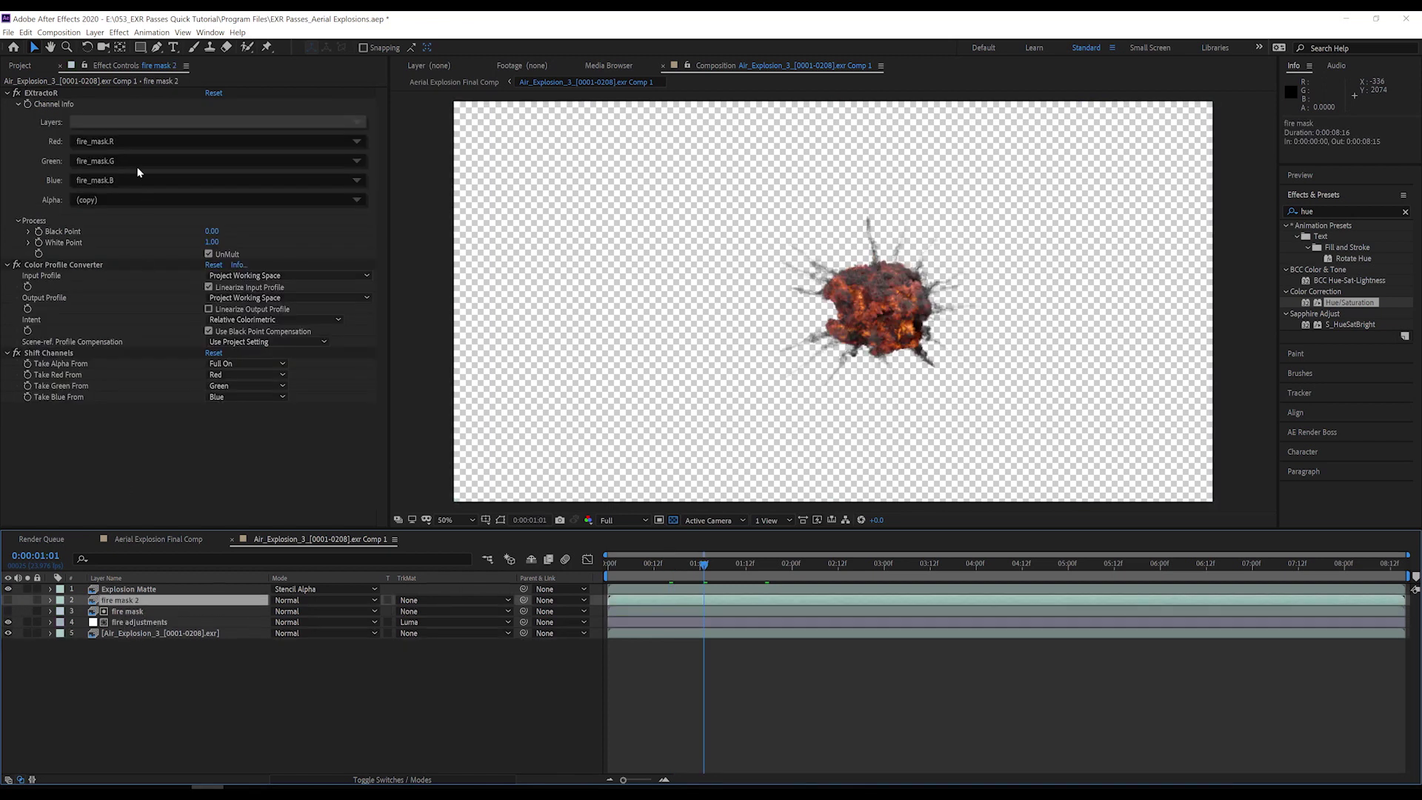
{"action": "left_click", "coordinate": [149, 123]}
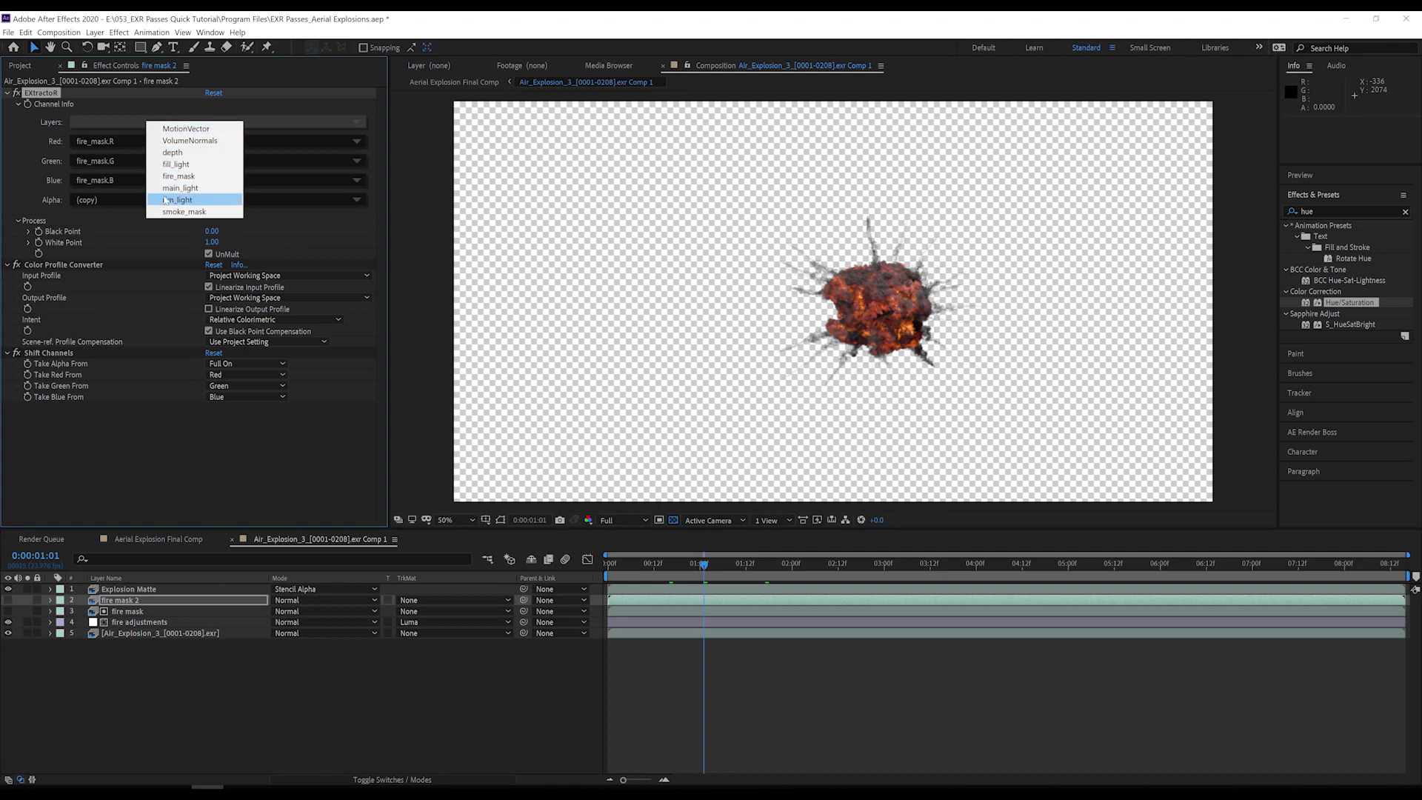
{"action": "left_click", "coordinate": [182, 212]}
{"action": "type", "text": "smoke mask"}
{"action": "key", "text": "Return"}
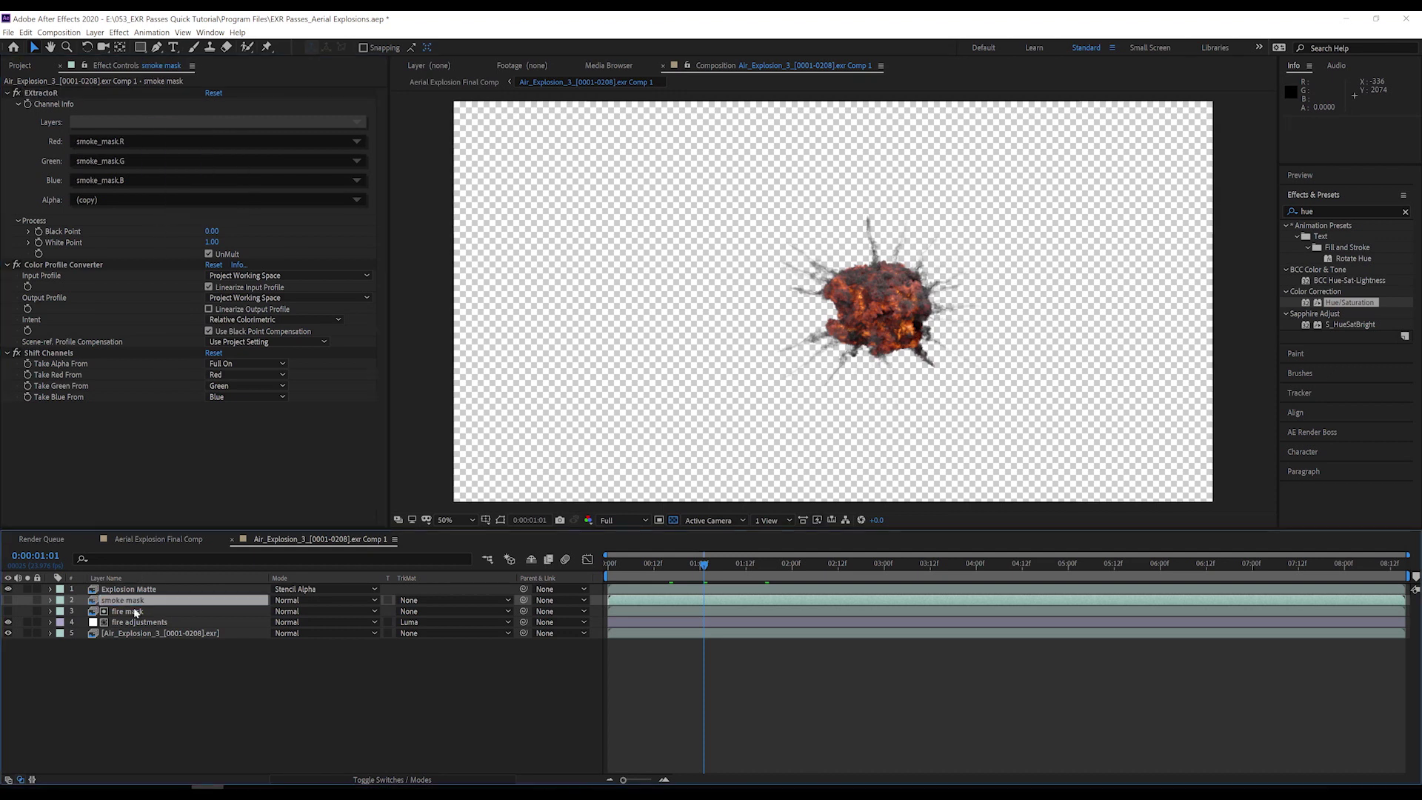
{"action": "left_click", "coordinate": [8, 600]}
{"action": "left_click", "coordinate": [27, 600]}
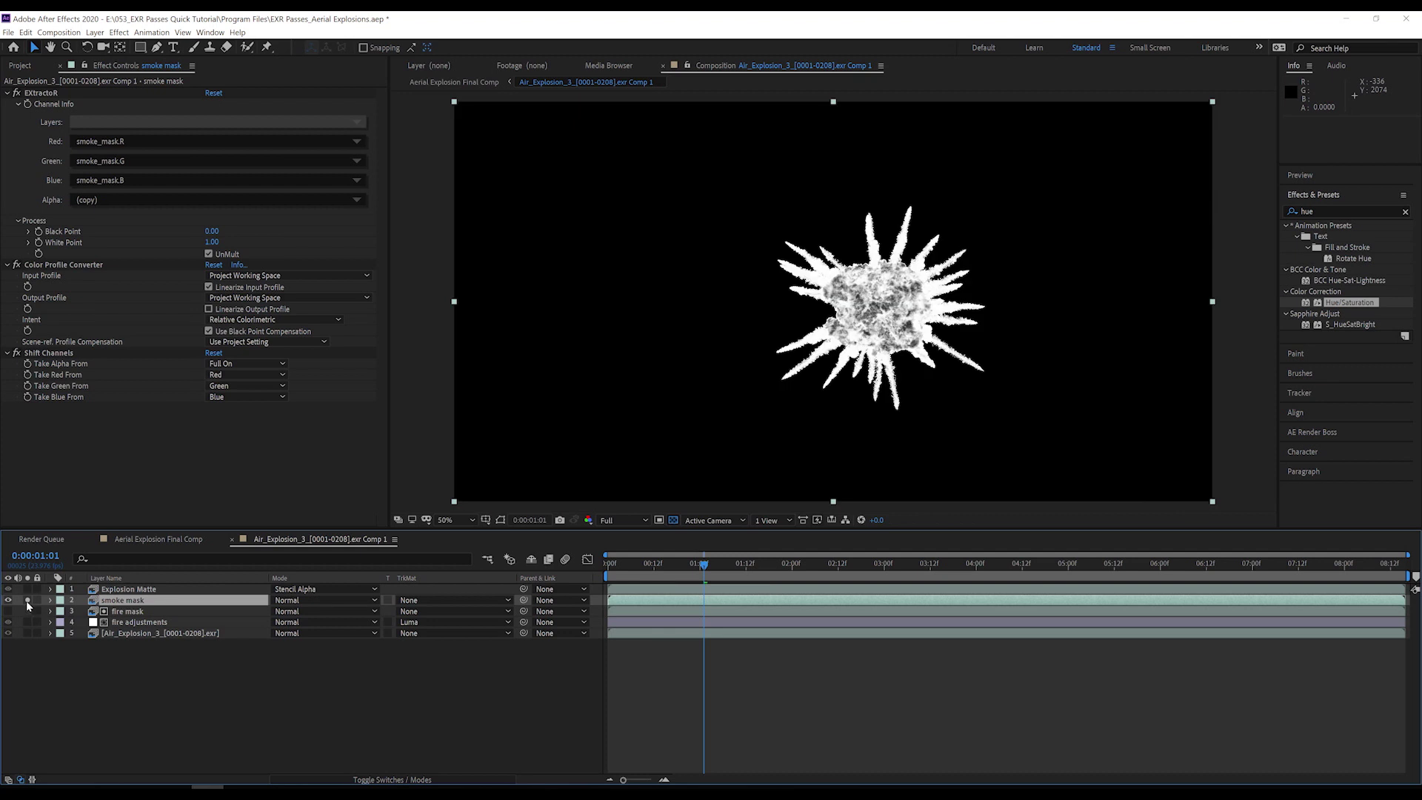
{"action": "left_click", "coordinate": [27, 600]}
{"action": "left_click", "coordinate": [8, 600]}
Add a 'smoke adjustments' adjustment layer above fire mask, luma-matted to smoke mask.
{"action": "left_click", "coordinate": [121, 613]}
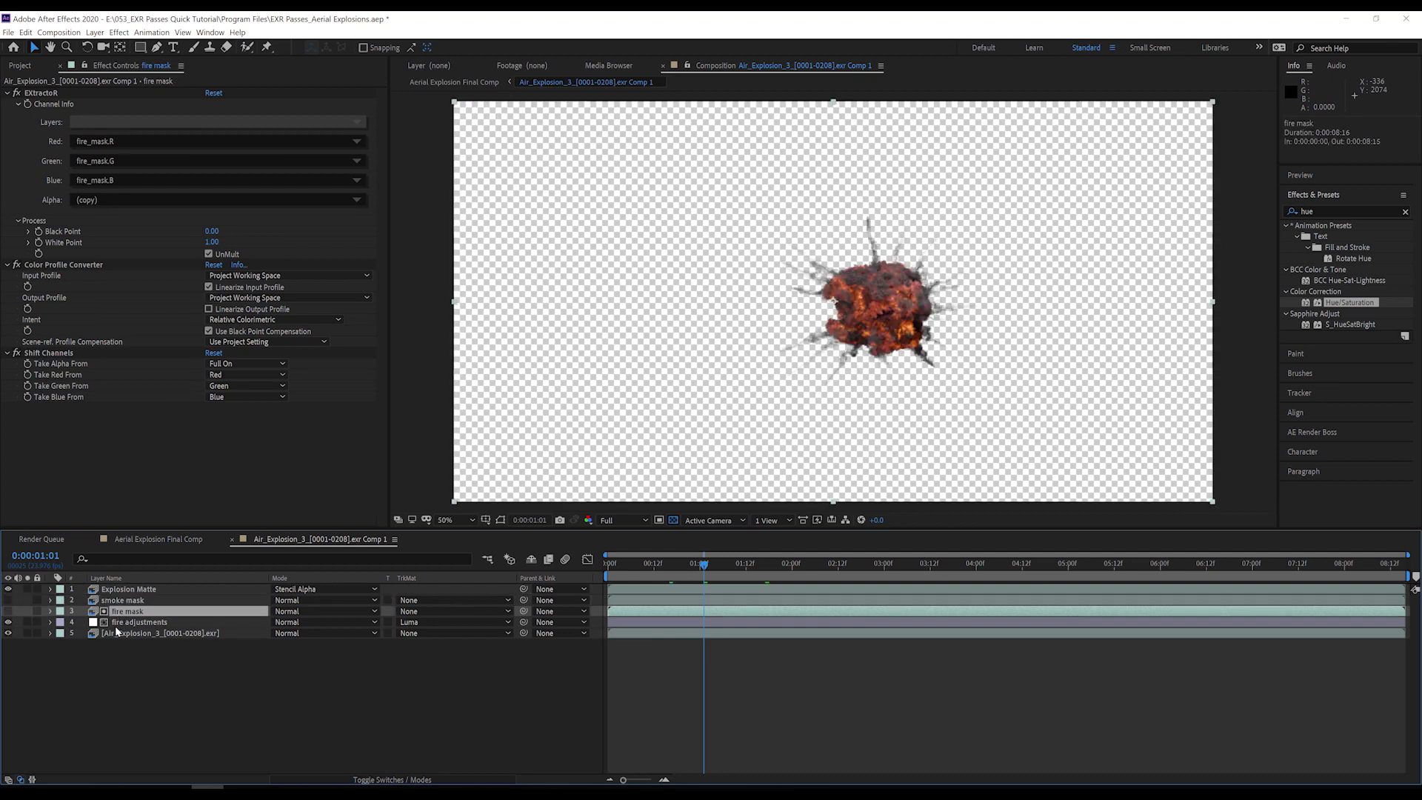
{"action": "key", "text": "ctrl+alt+y"}
{"action": "key", "text": "Return"}
{"action": "type", "text": "smoke adjustments"}
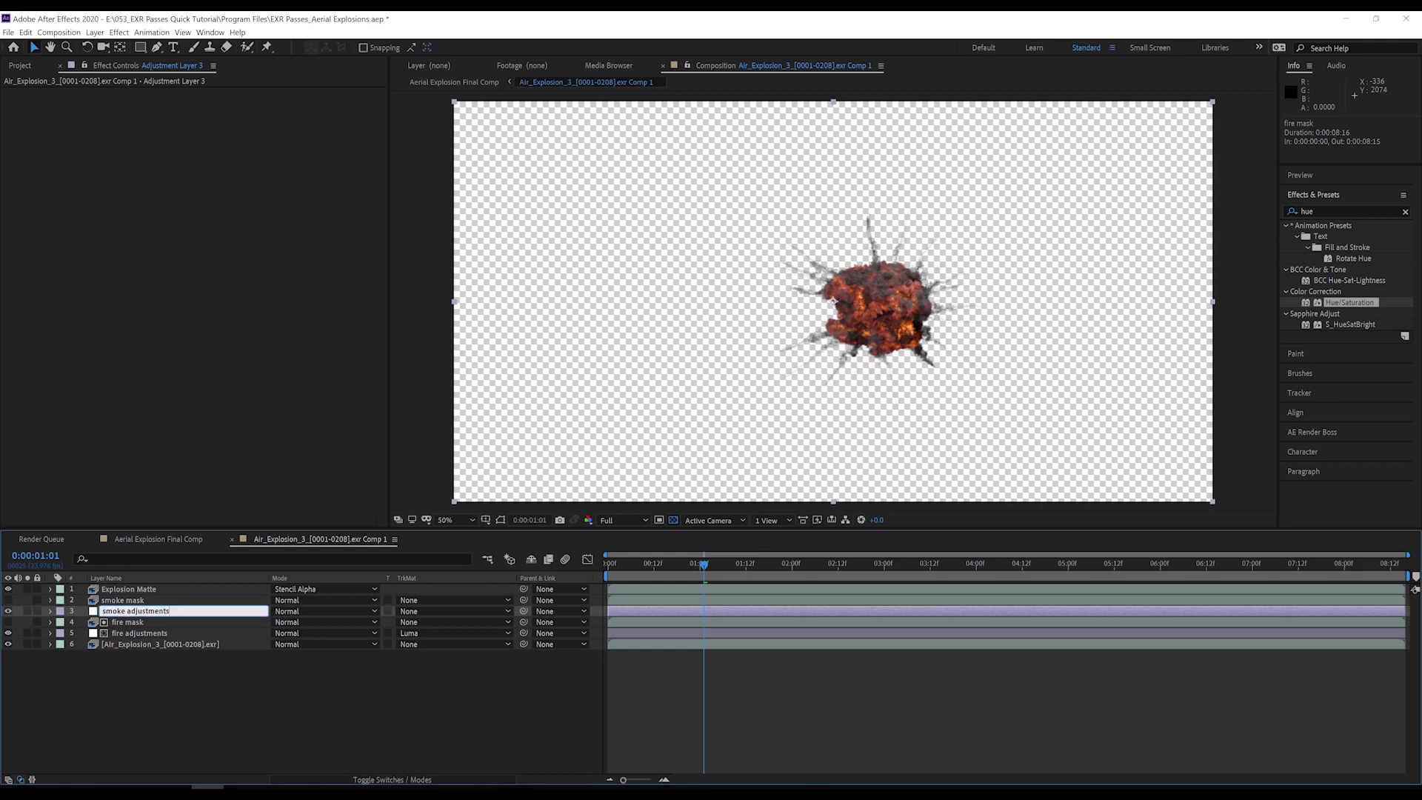
{"action": "key", "text": "Return"}
{"action": "left_click", "coordinate": [425, 611]}
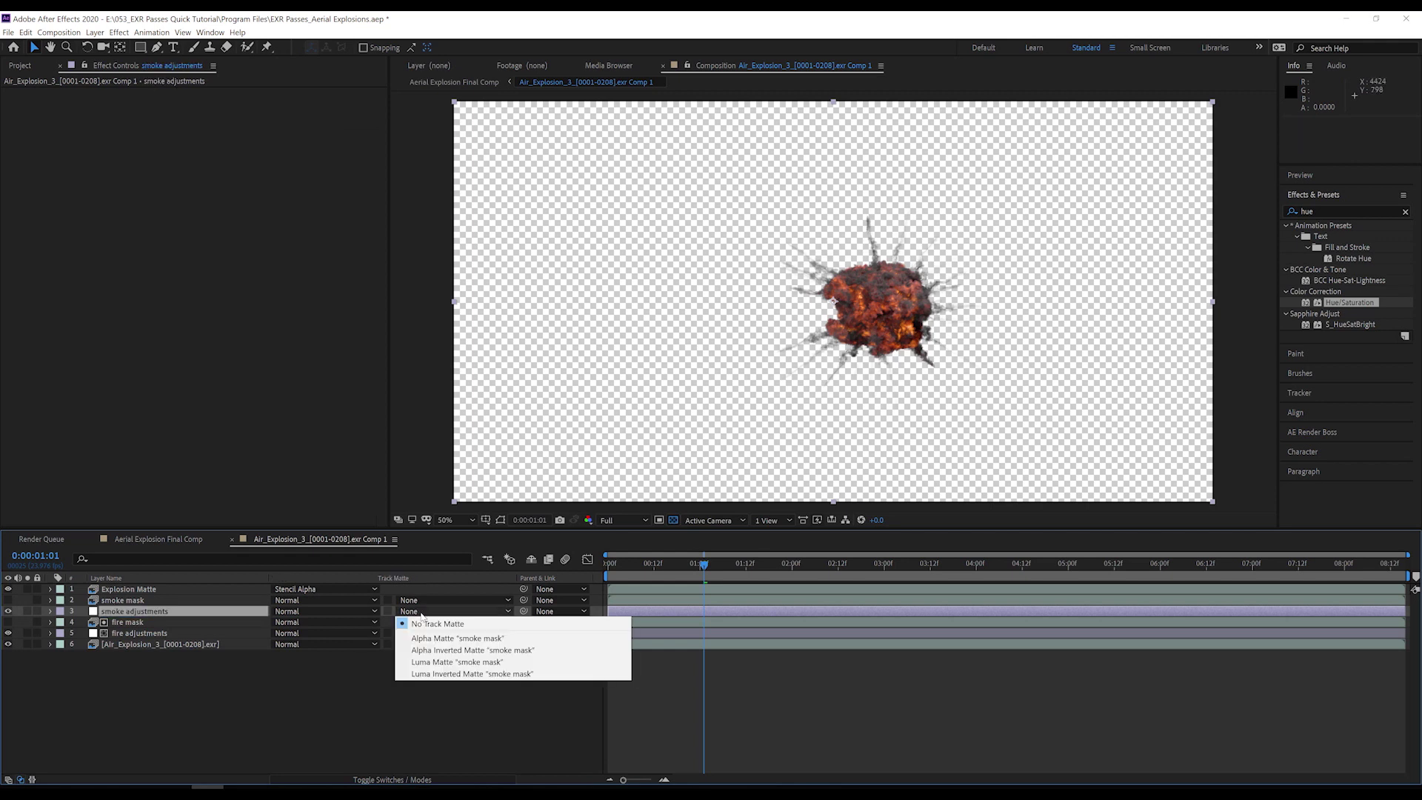
{"action": "left_click", "coordinate": [426, 669]}
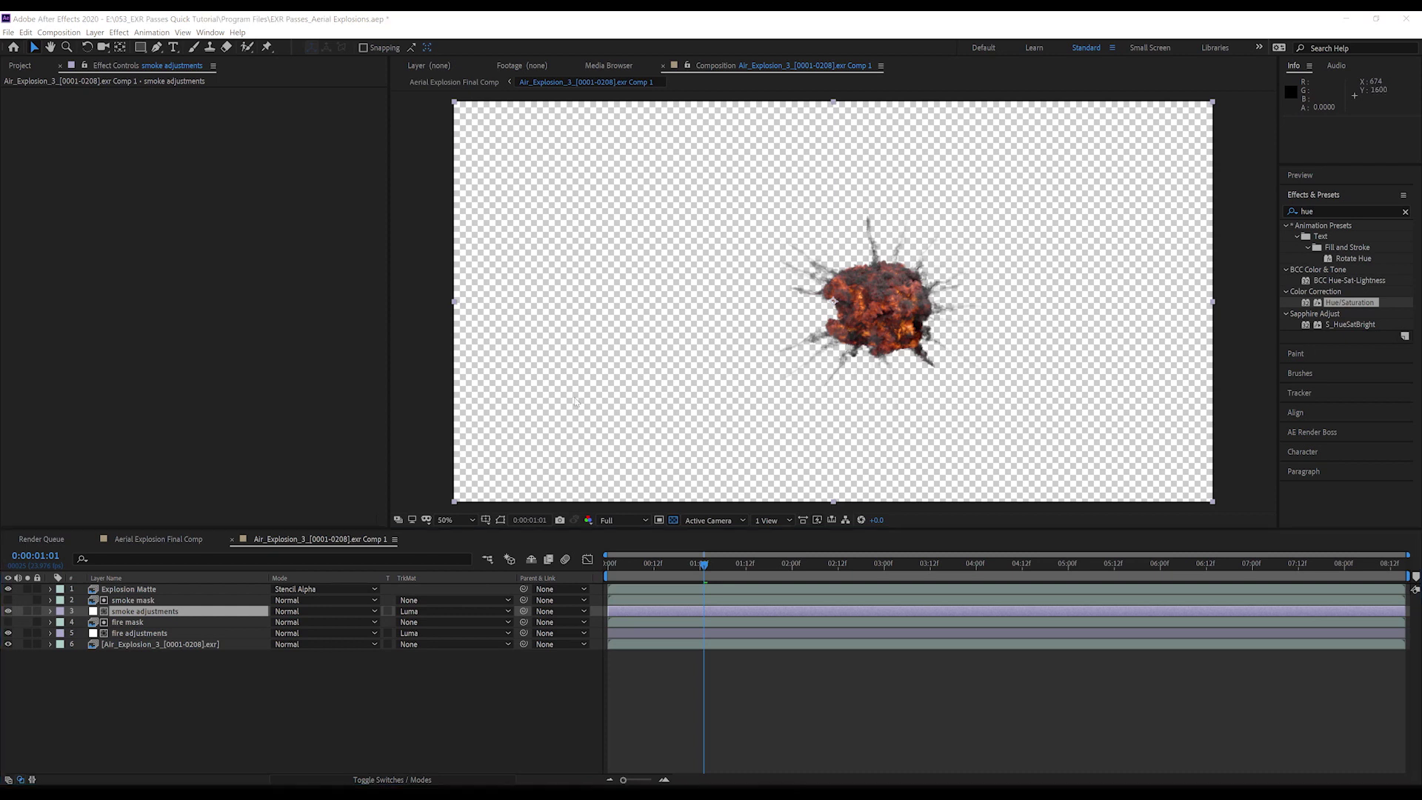
Lock the viewer on Aerial Explosion Final Comp while editing the explosion comp.
{"action": "left_click", "coordinate": [158, 539]}
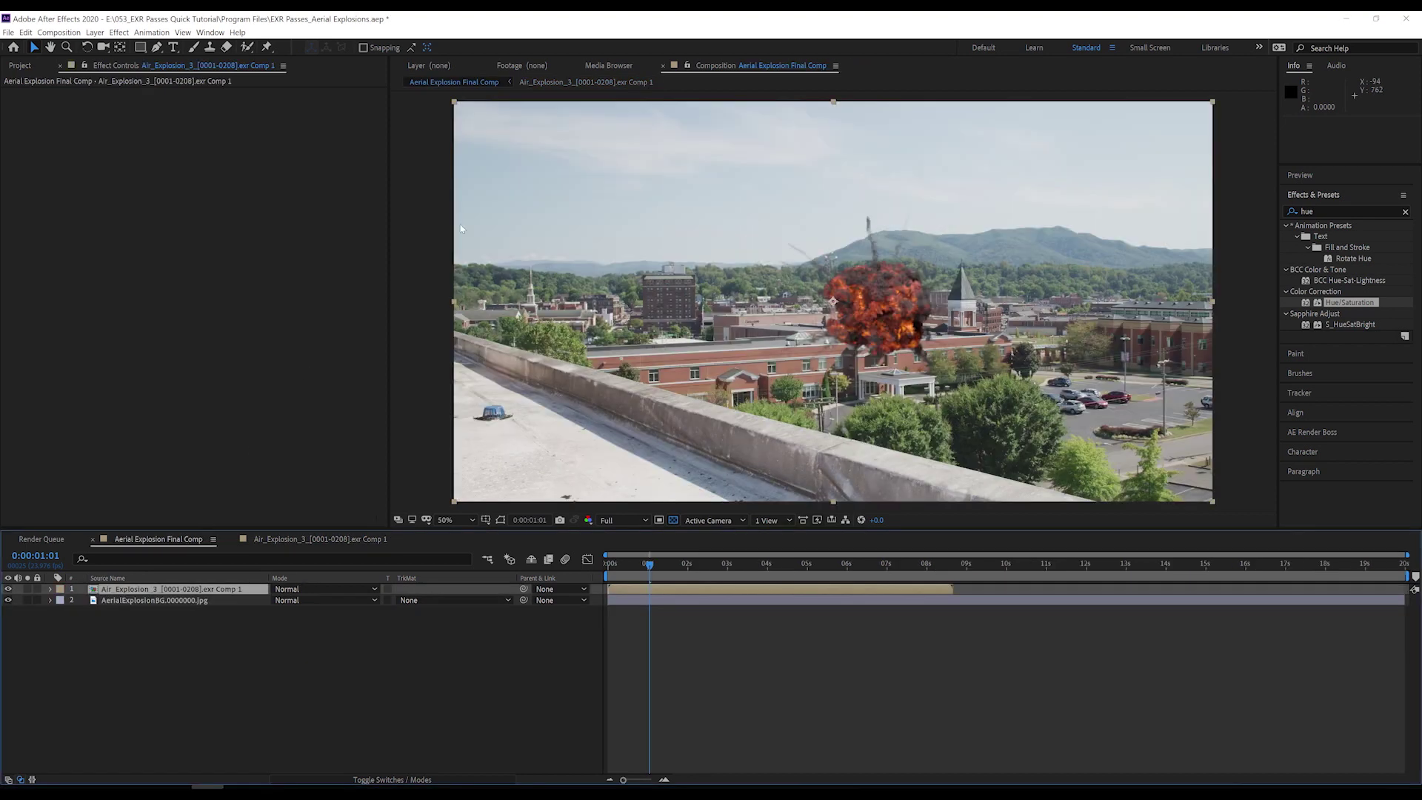
{"action": "left_click", "coordinate": [689, 68]}
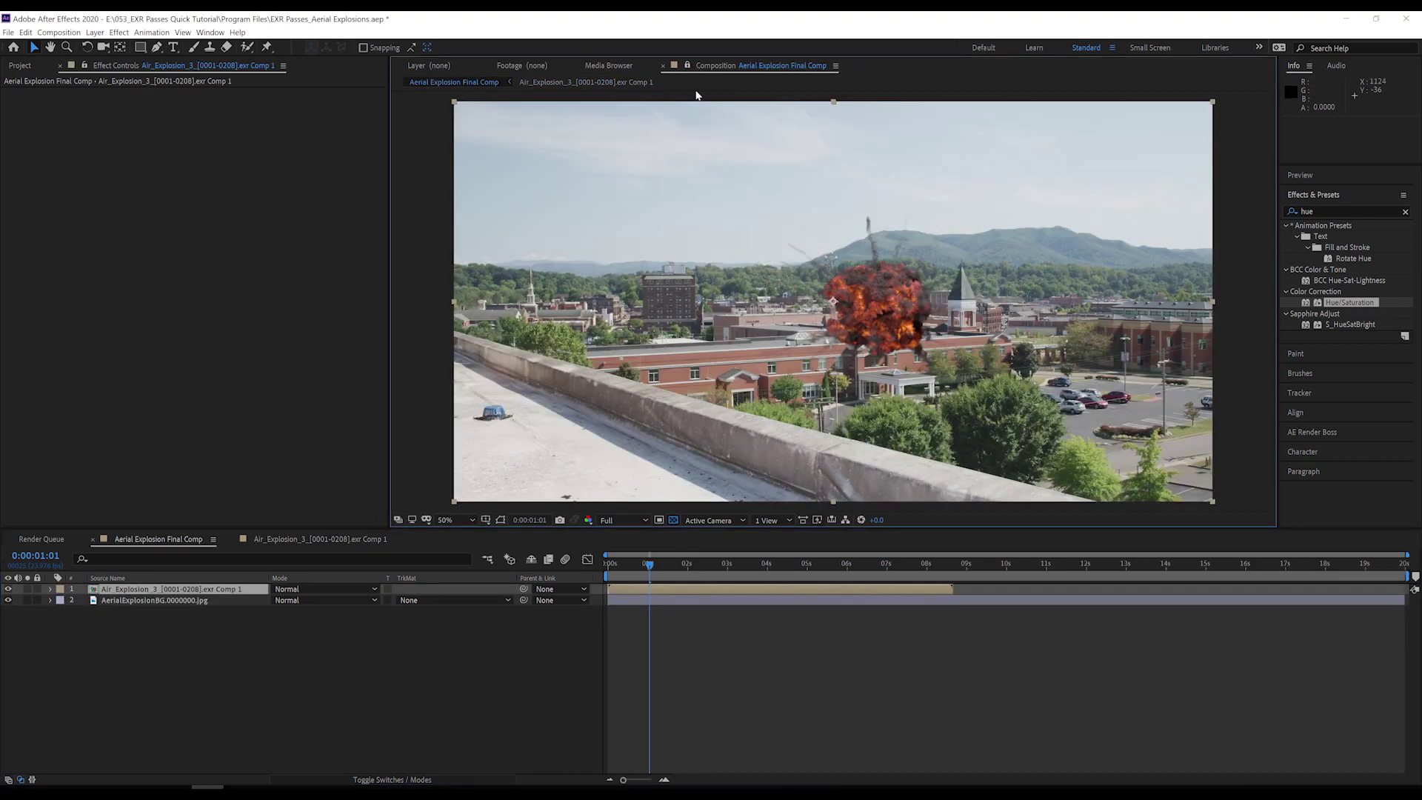
{"action": "left_click", "coordinate": [296, 539]}
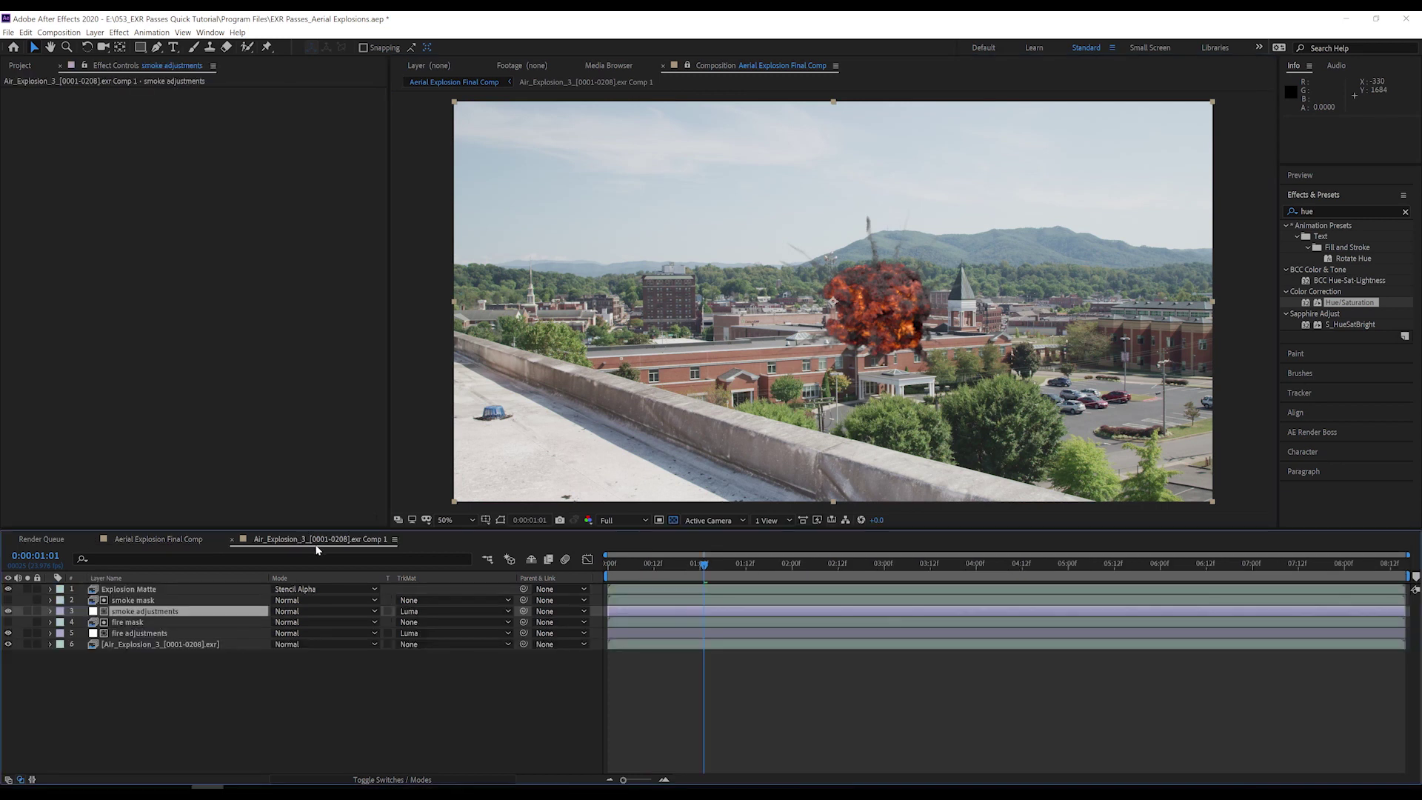
Apply Lumetri Color to smoke adjustments and expand its Color Wheels.
{"action": "left_click", "coordinate": [1341, 211]}
{"action": "type", "text": "lumet"}
{"action": "left_click_drag", "start_coordinate": [1347, 236], "coordinate": [154, 232]}
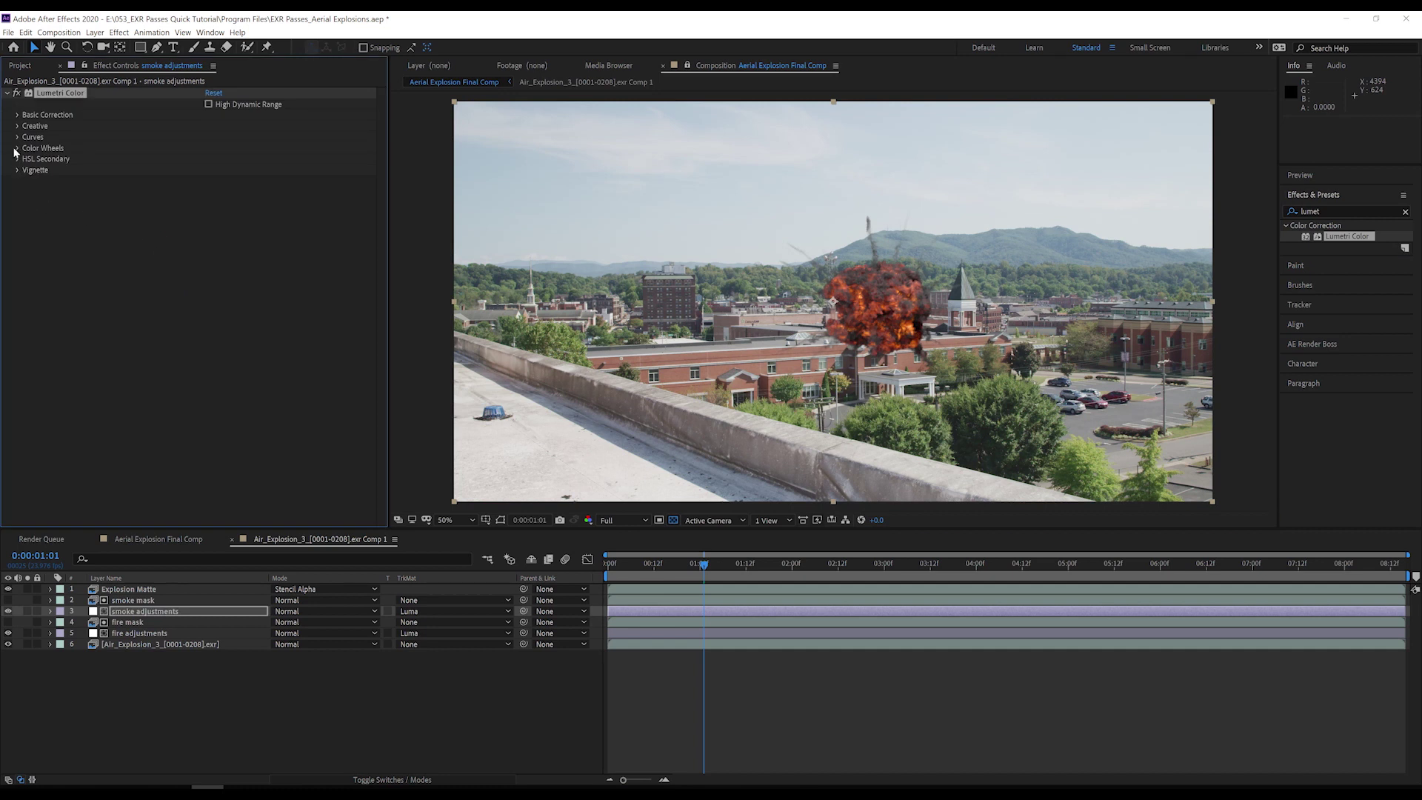
{"action": "left_click", "coordinate": [17, 148]}
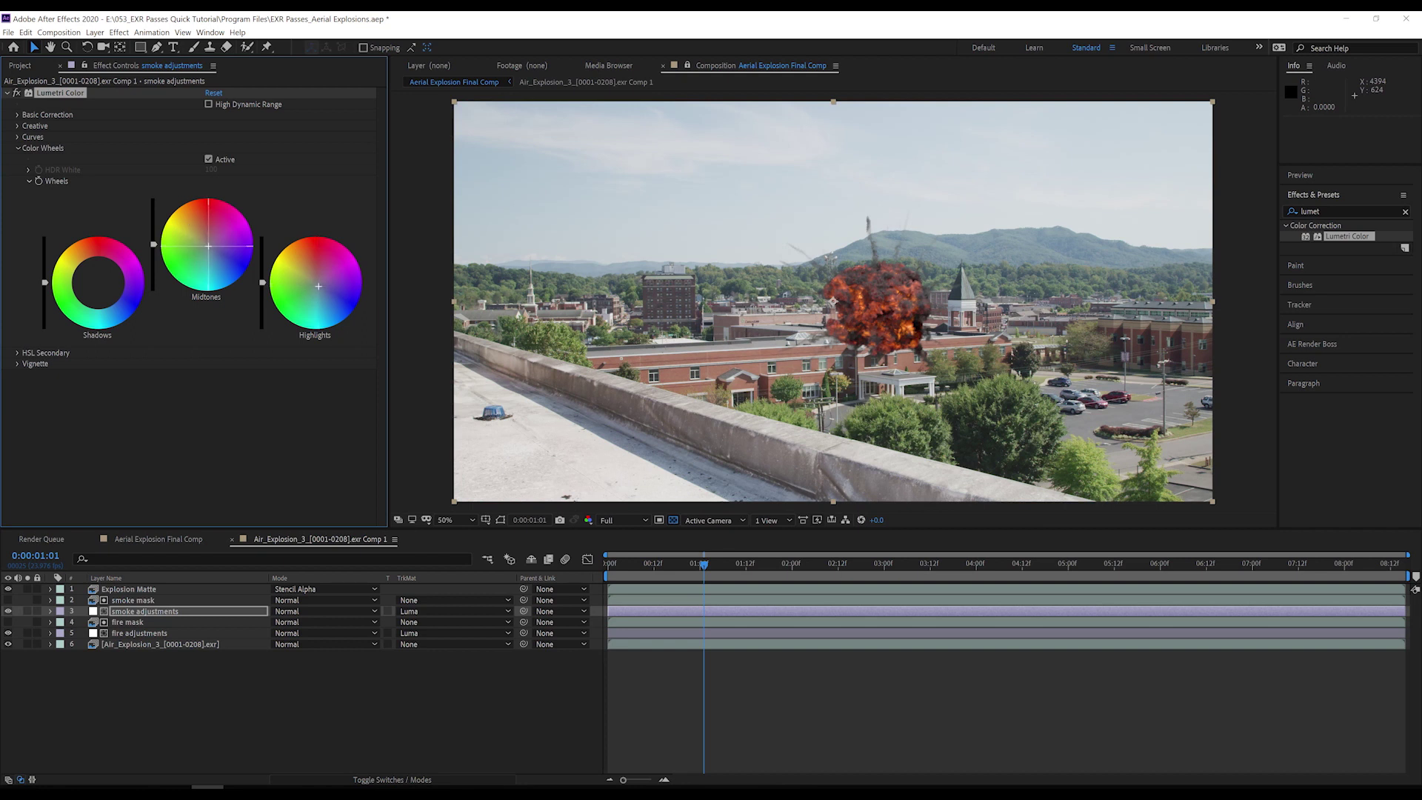
Set the viewer to 100% and show the raw explosion EXR layer's effect controls.
{"action": "left_click", "coordinate": [450, 520]}
{"action": "left_click", "coordinate": [467, 663]}
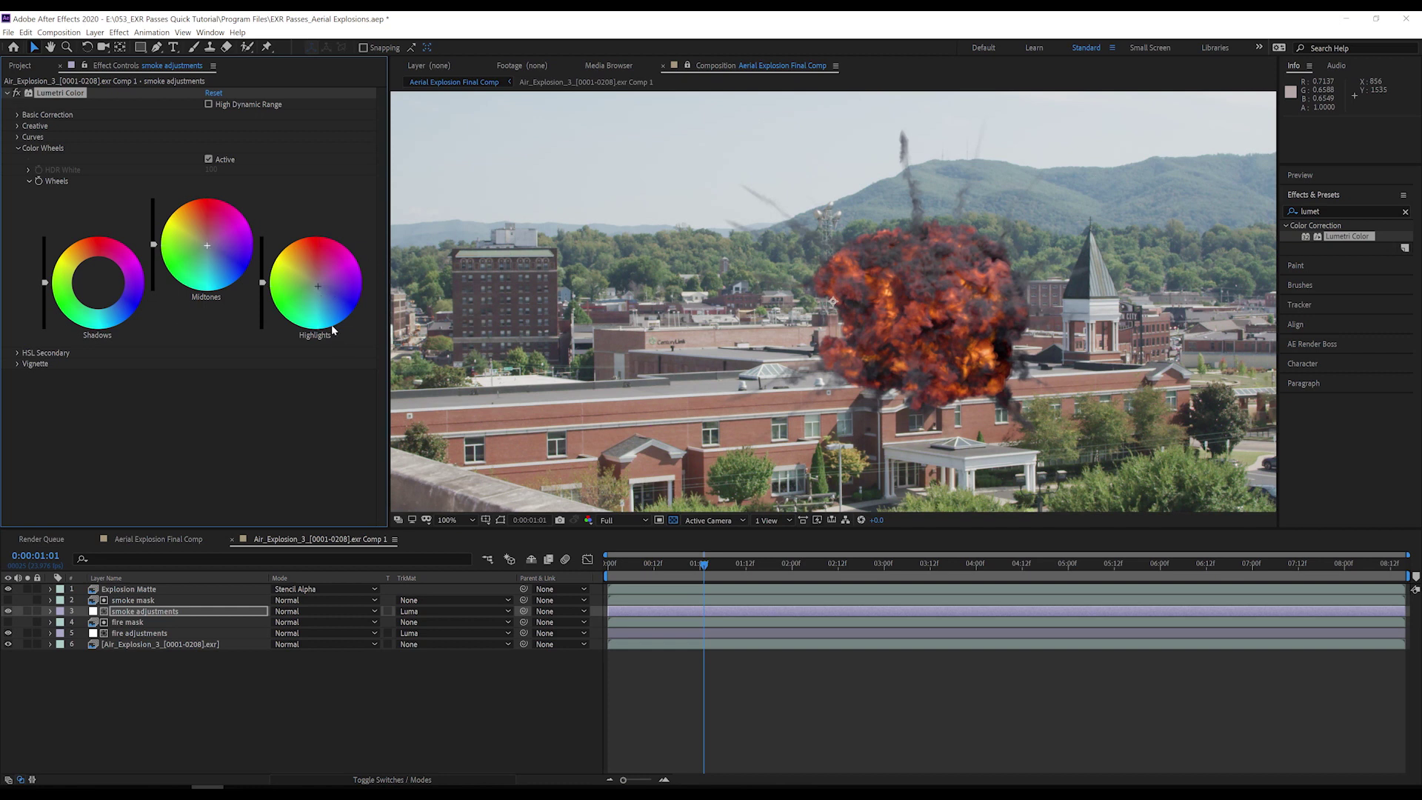
{"action": "left_click", "coordinate": [222, 644]}
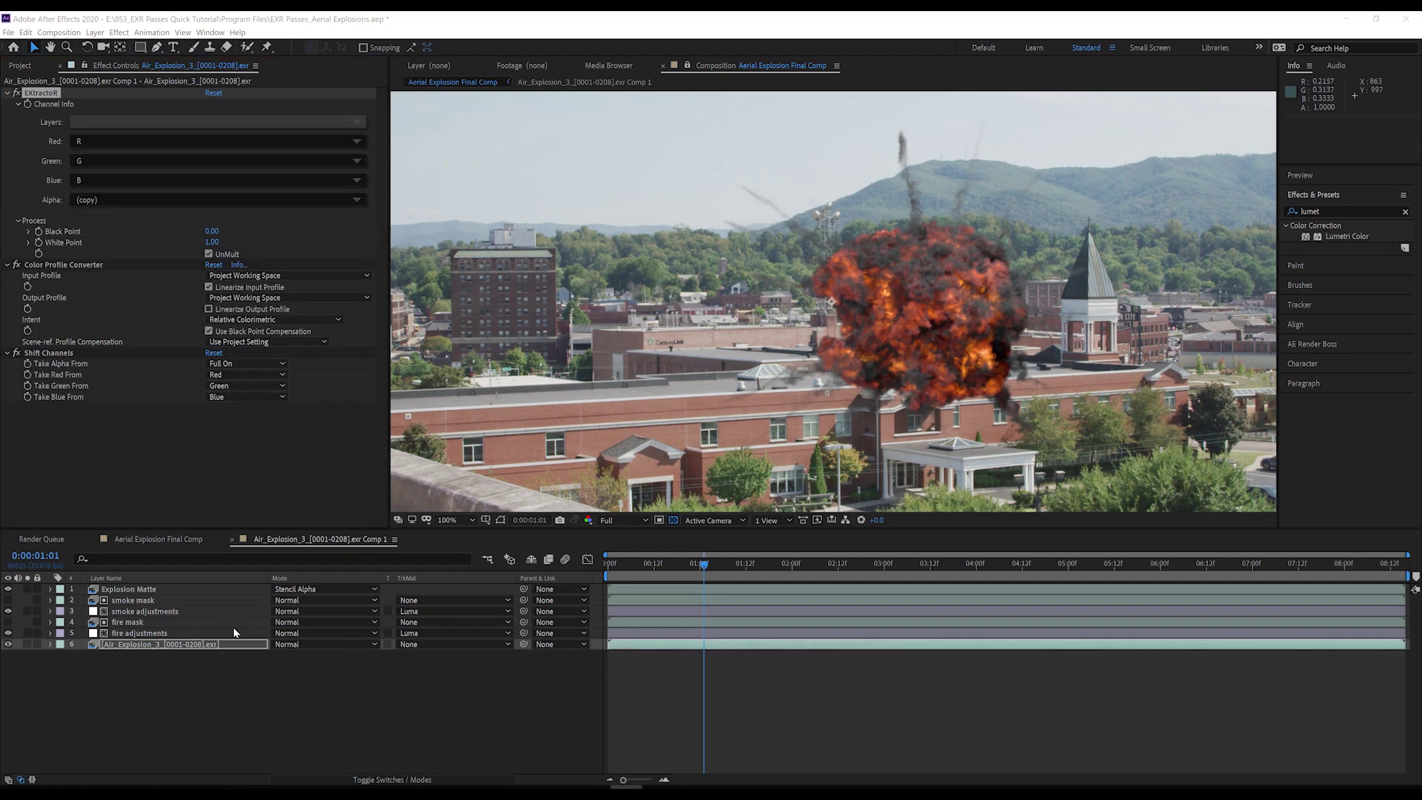
Duplicate the raw explosion EXR, move it under Explosion Matte and rename it main light.
{"action": "left_click", "coordinate": [182, 646]}
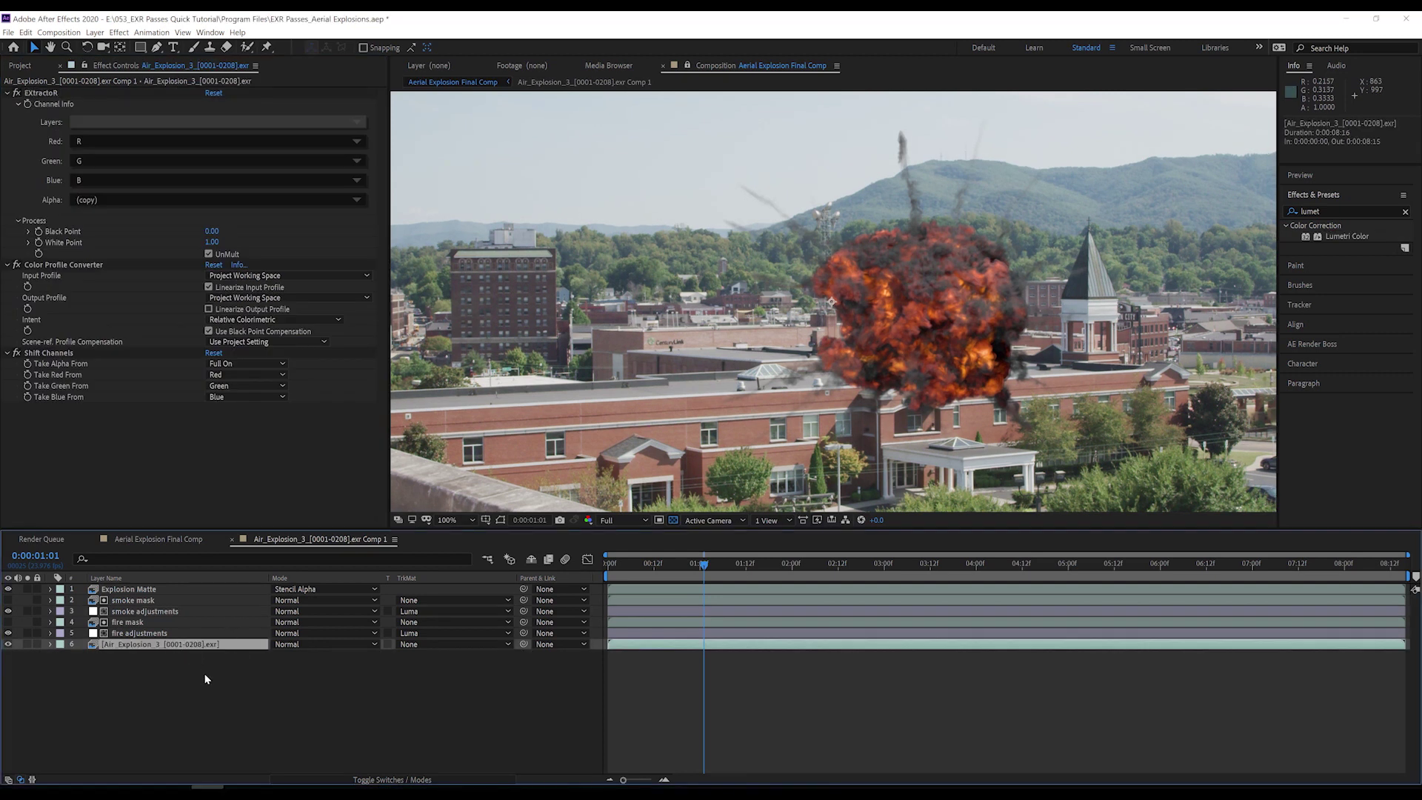
{"action": "key", "text": "ctrl+d"}
{"action": "left_click_drag", "start_coordinate": [182, 645], "coordinate": [190, 600]}
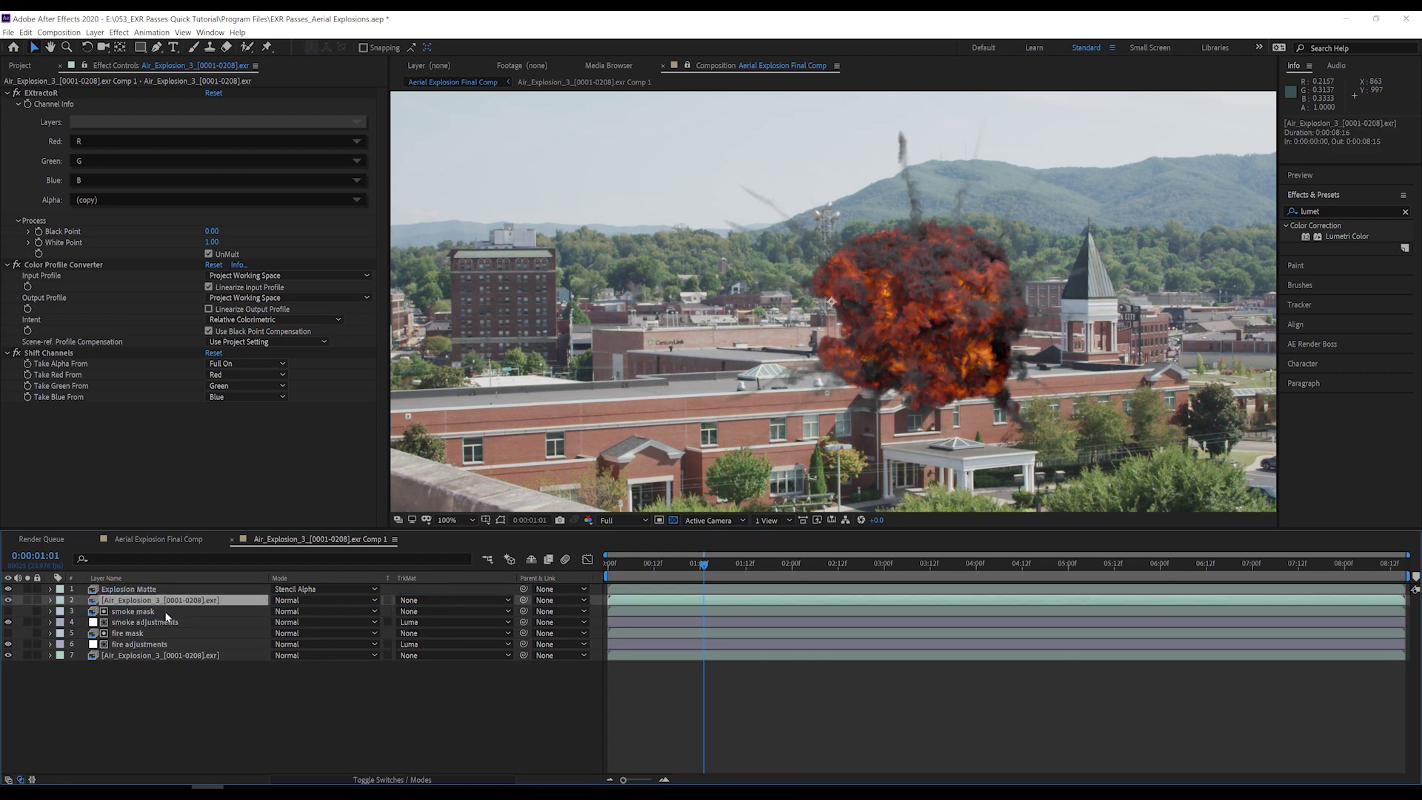
{"action": "key", "text": "Return"}
{"action": "type", "text": "main light"}
{"action": "key", "text": "Return"}
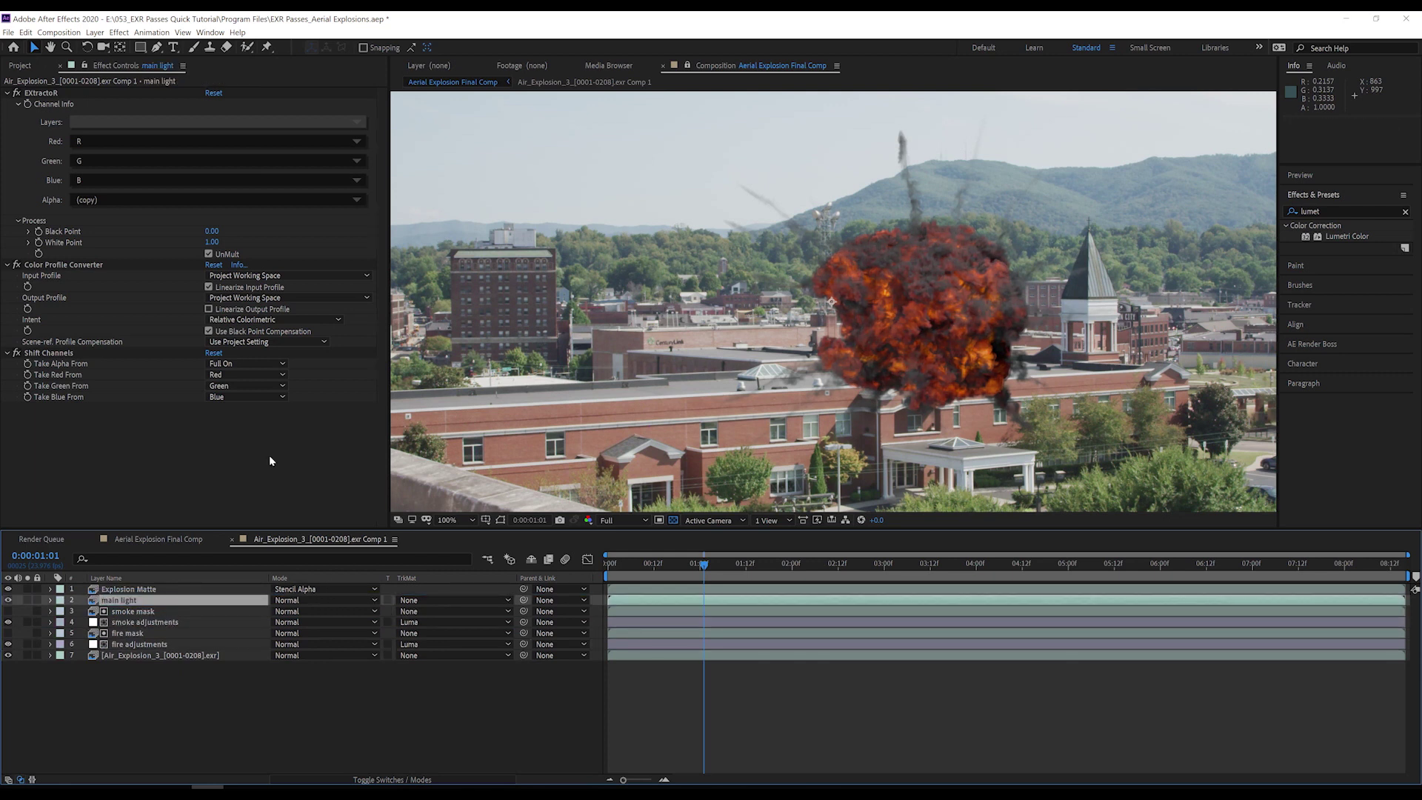
Extract the main_light pass on main light, set Screen mode, and compare it on and off.
{"action": "left_click", "coordinate": [167, 123]}
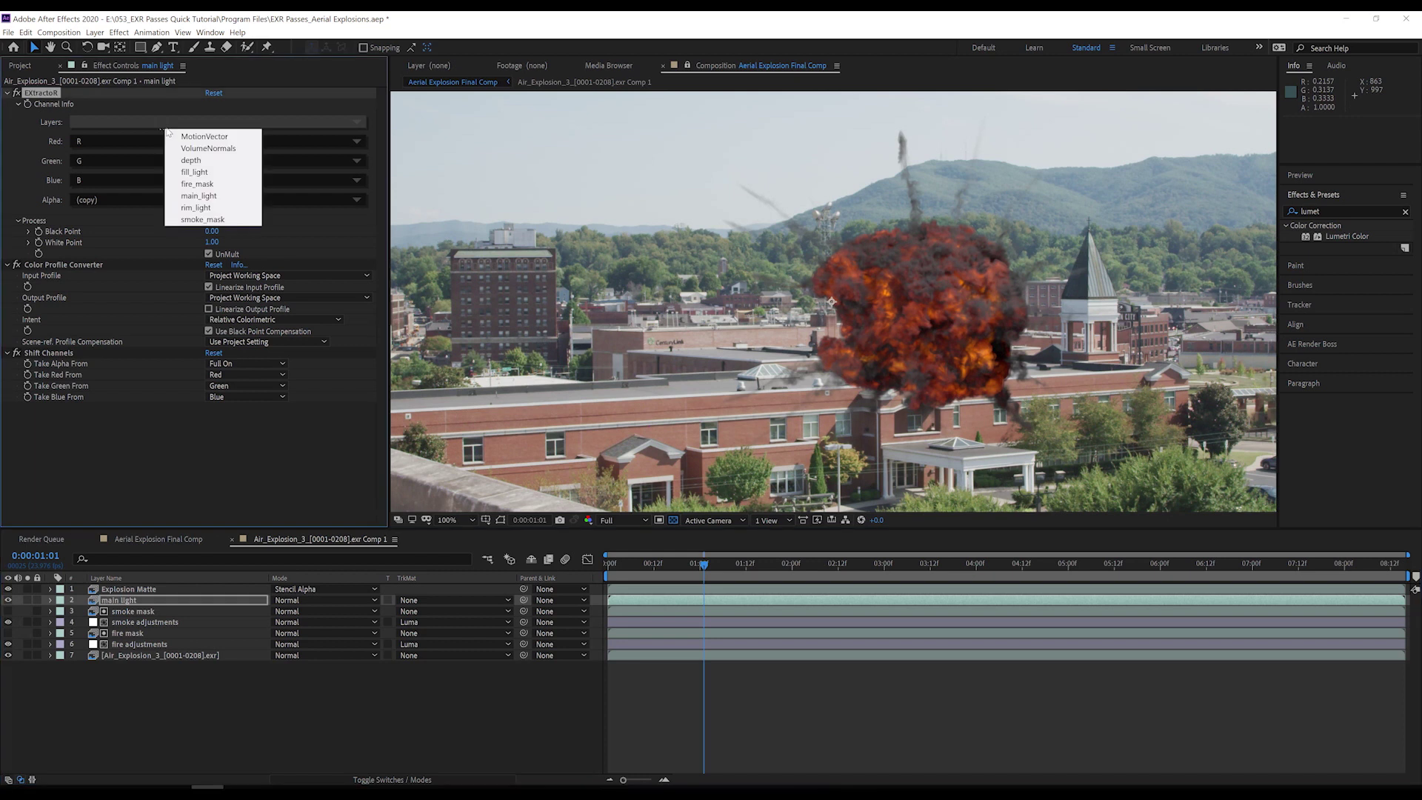
{"action": "left_click", "coordinate": [181, 195]}
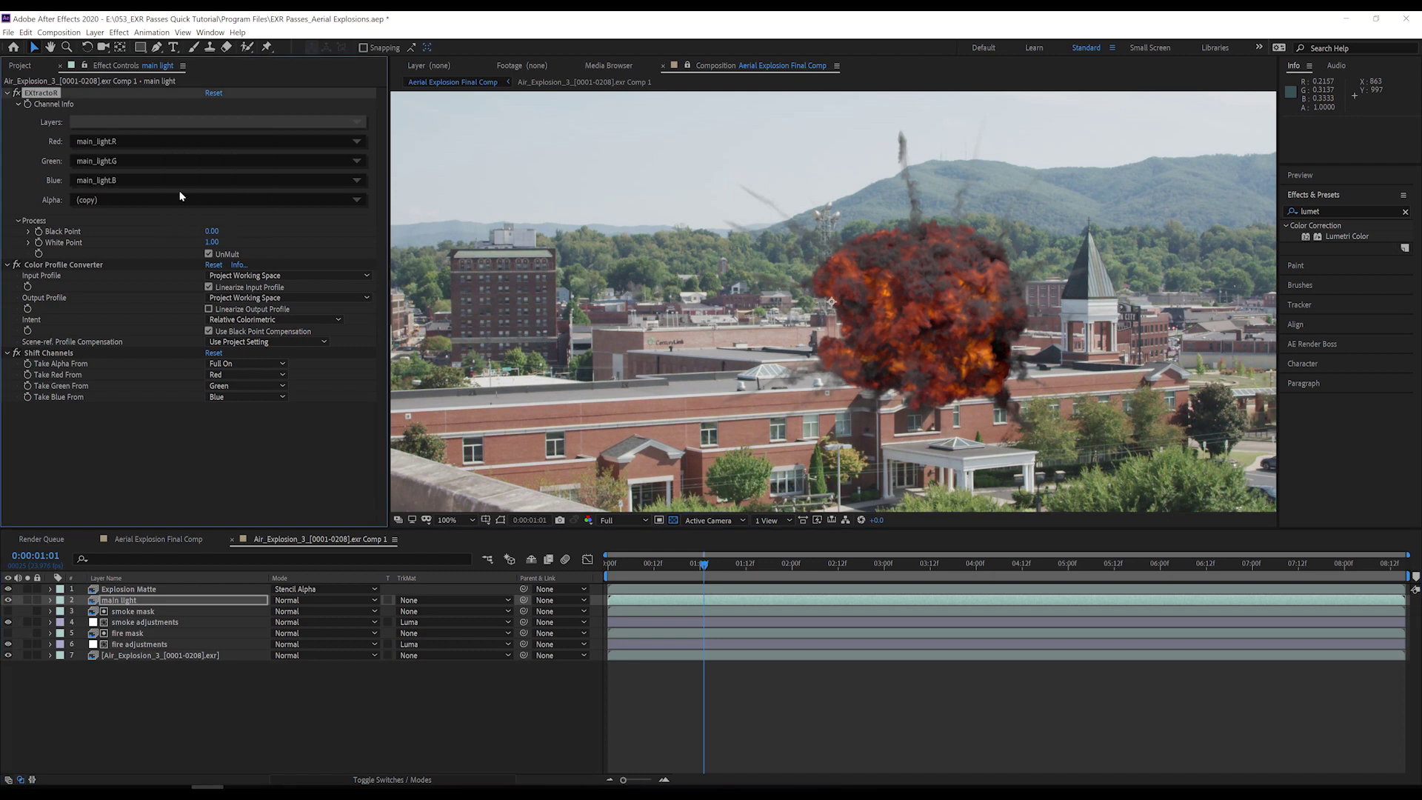
{"action": "left_click", "coordinate": [324, 600]}
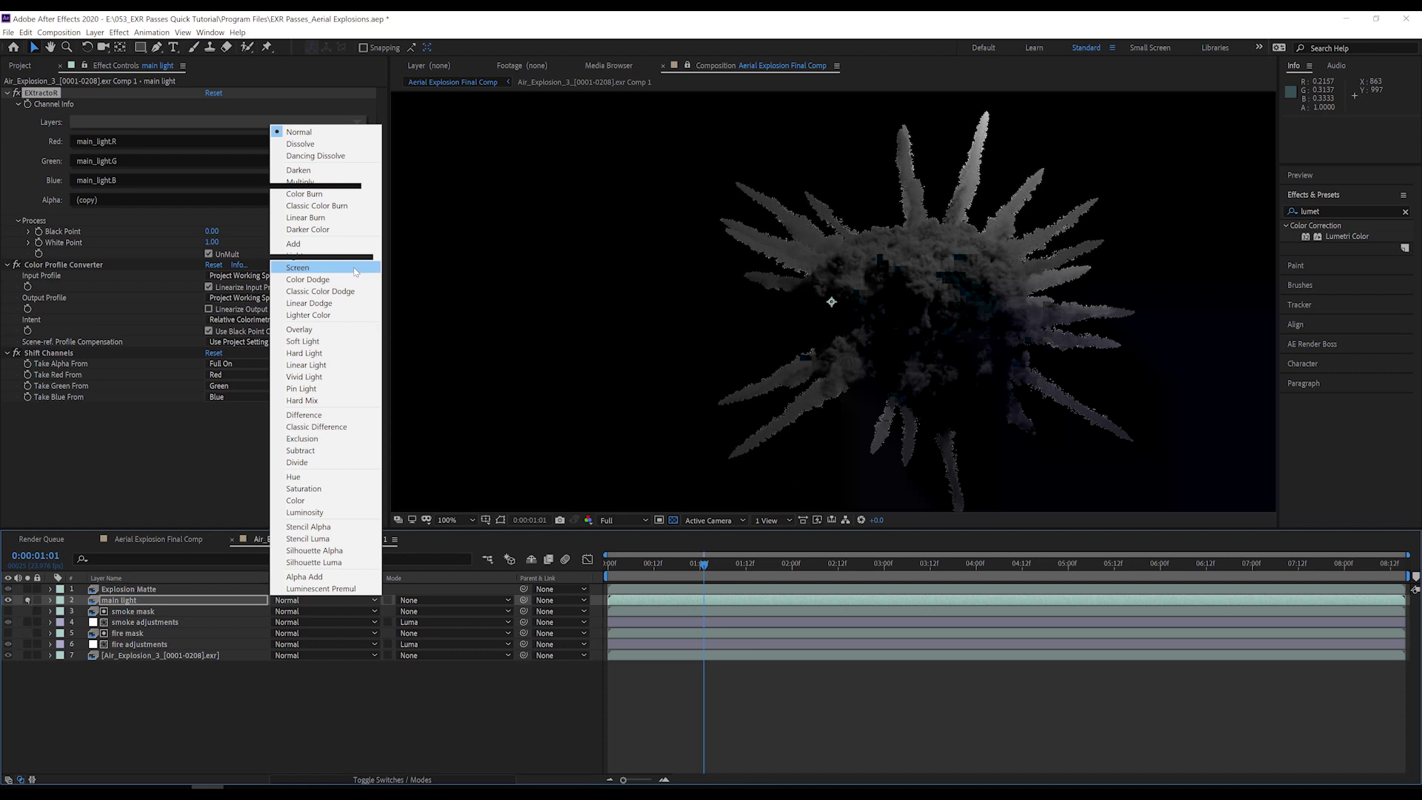
{"action": "left_click", "coordinate": [354, 267]}
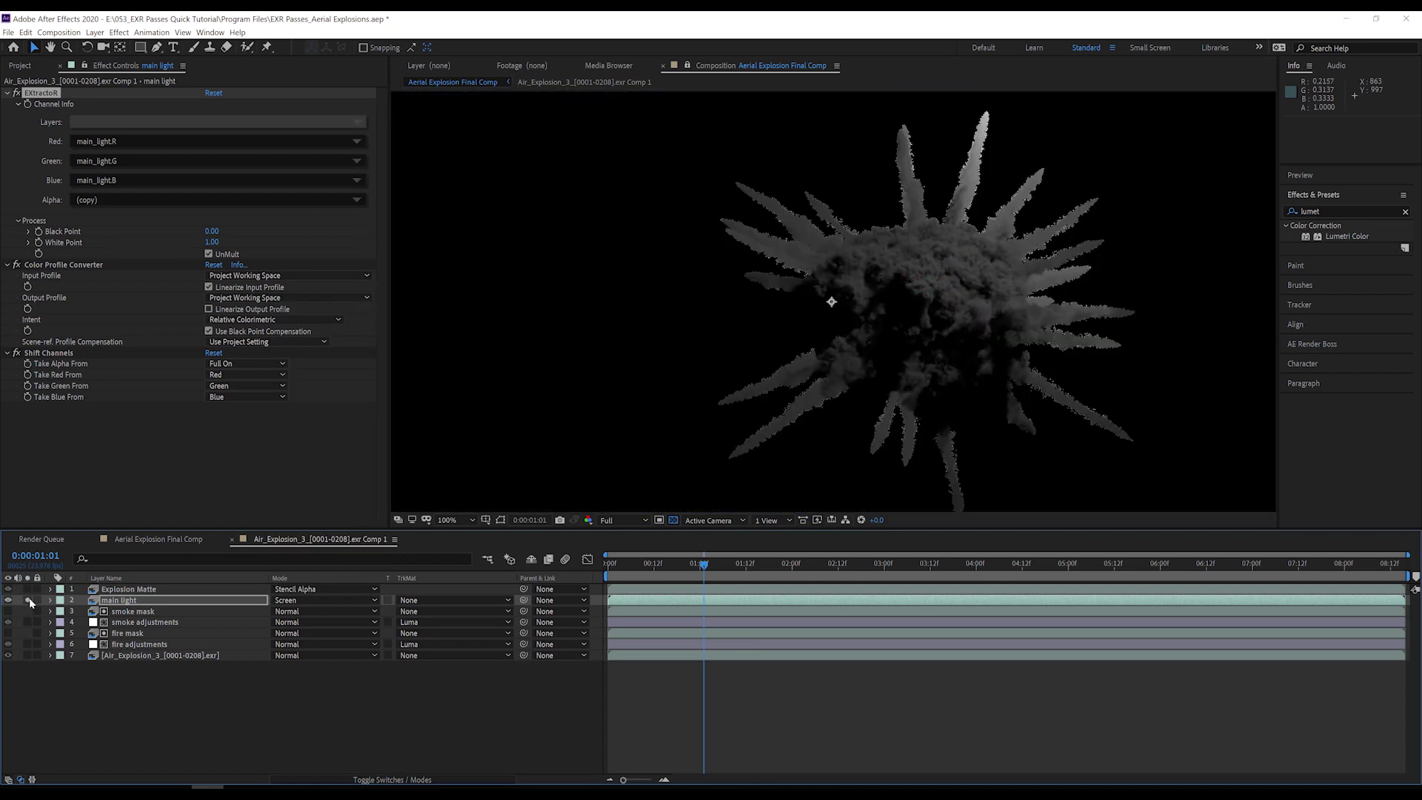
{"action": "left_click", "coordinate": [29, 600]}
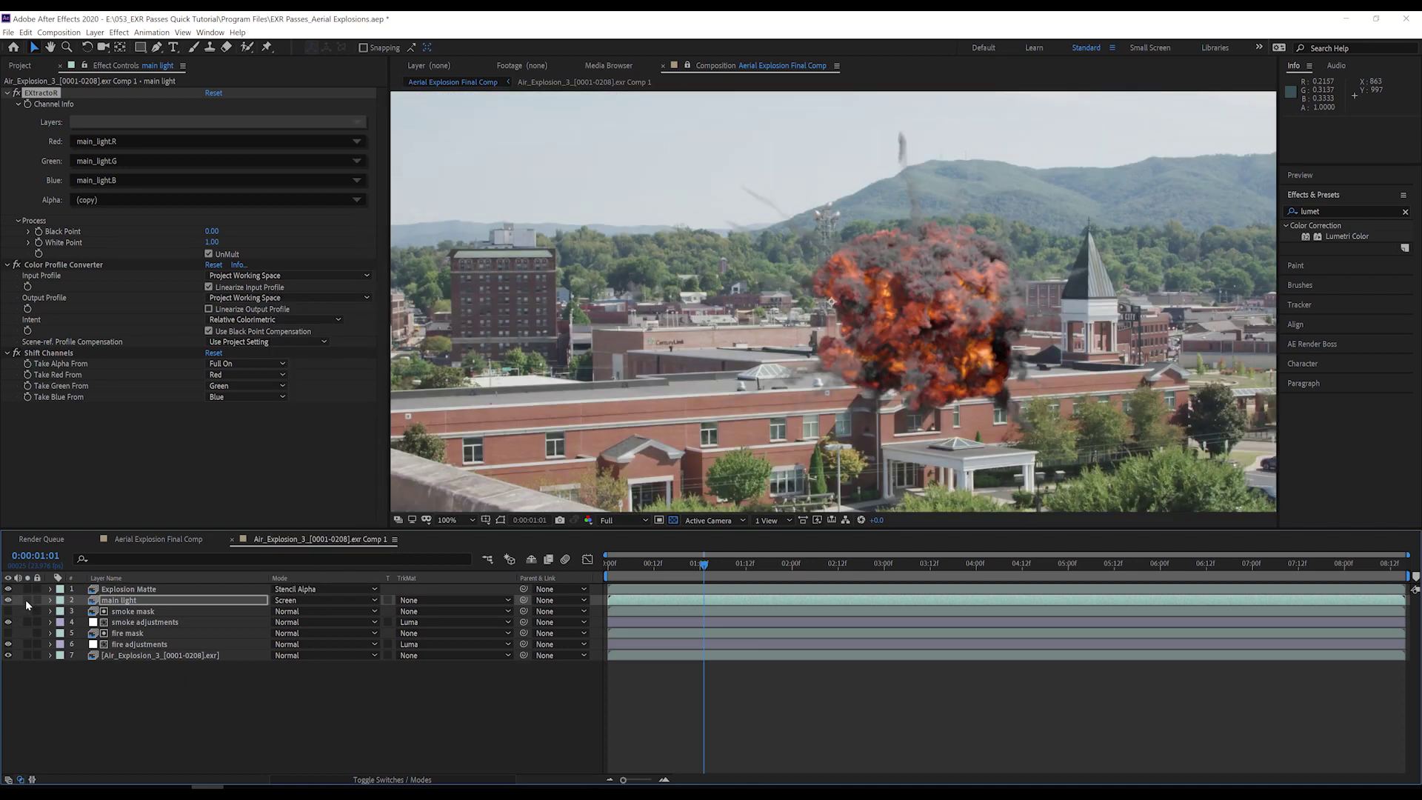
{"action": "left_click", "coordinate": [8, 602]}
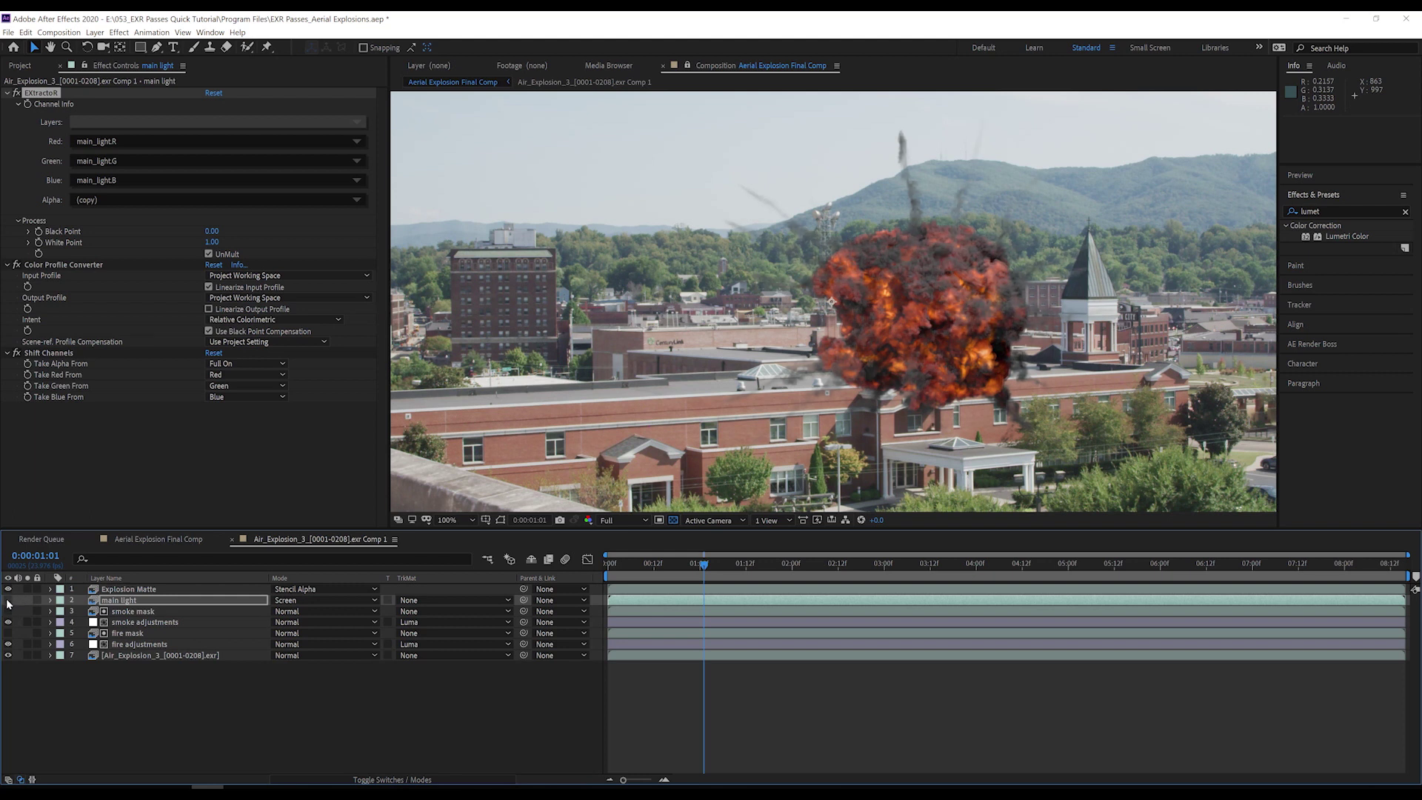
{"action": "left_click", "coordinate": [9, 601]}
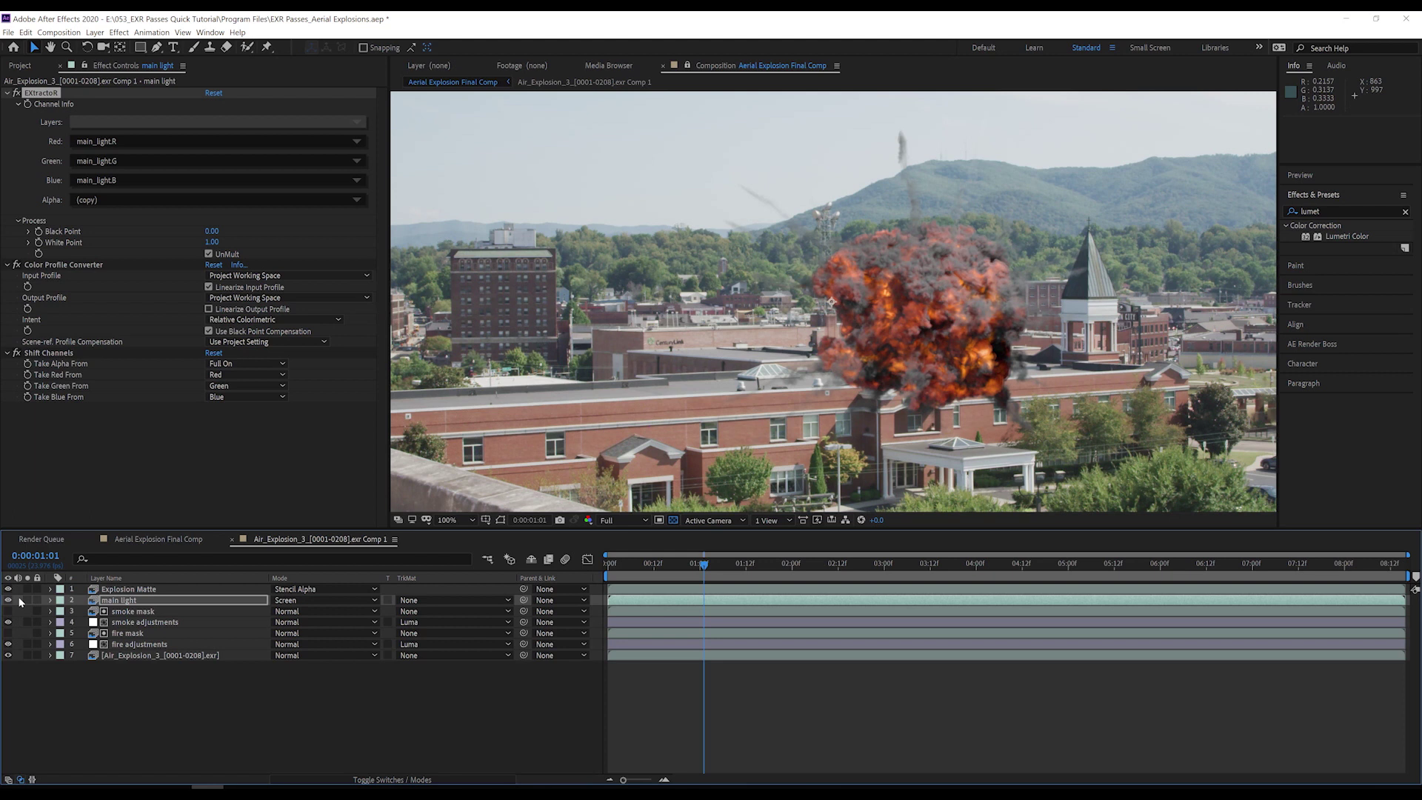
Set main light's opacity to 35%.
{"action": "key", "text": "Return"}
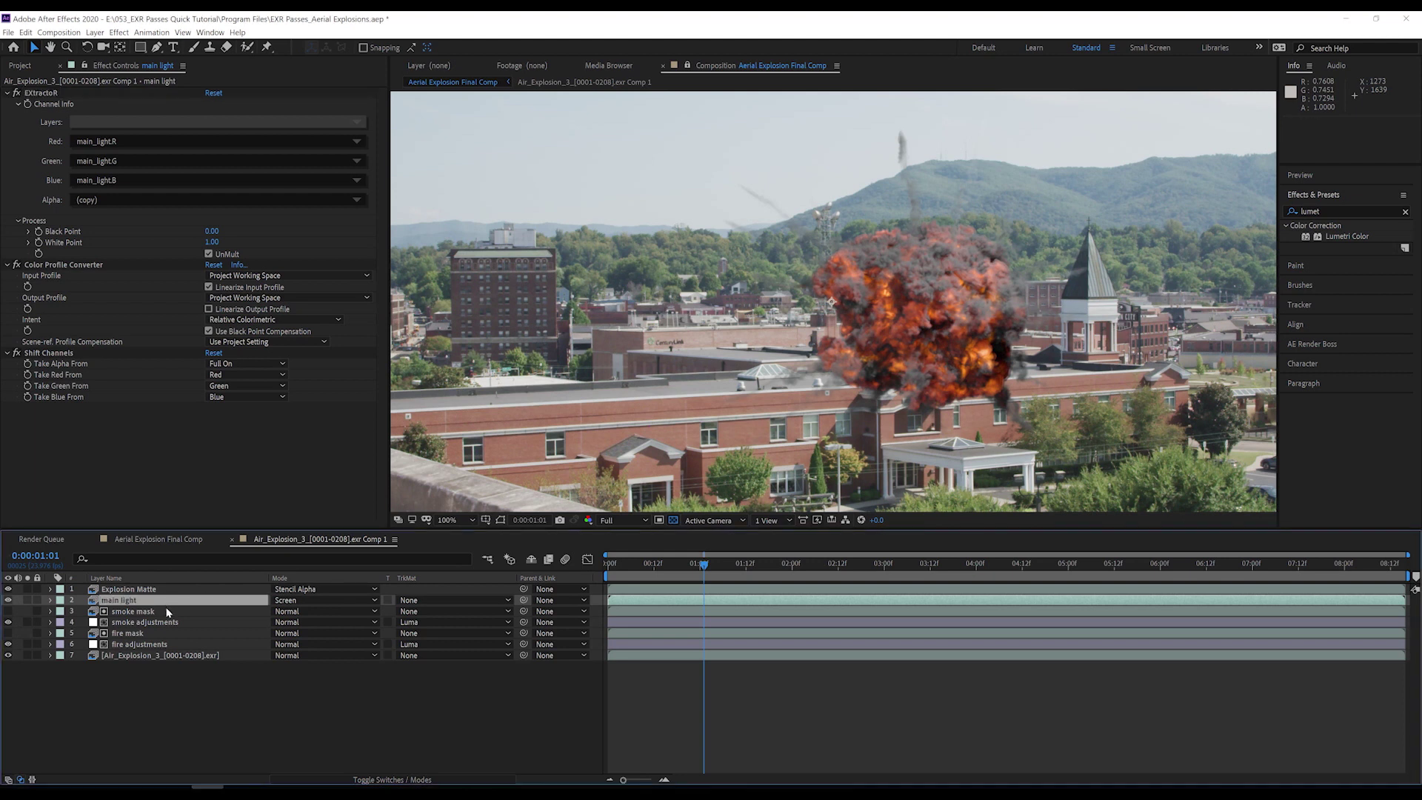
{"action": "key", "text": "t"}
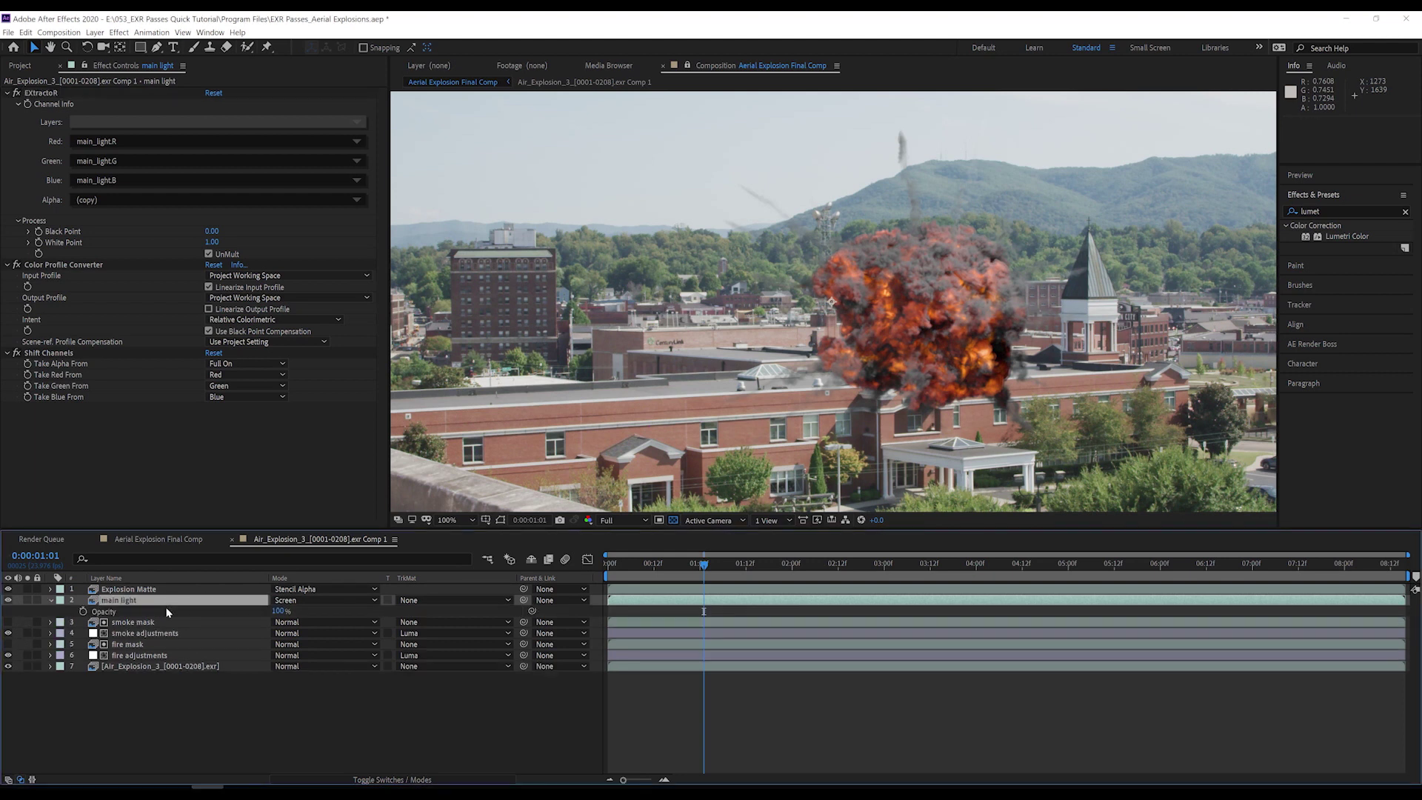
{"action": "left_click", "coordinate": [279, 611]}
{"action": "type", "text": "35"}
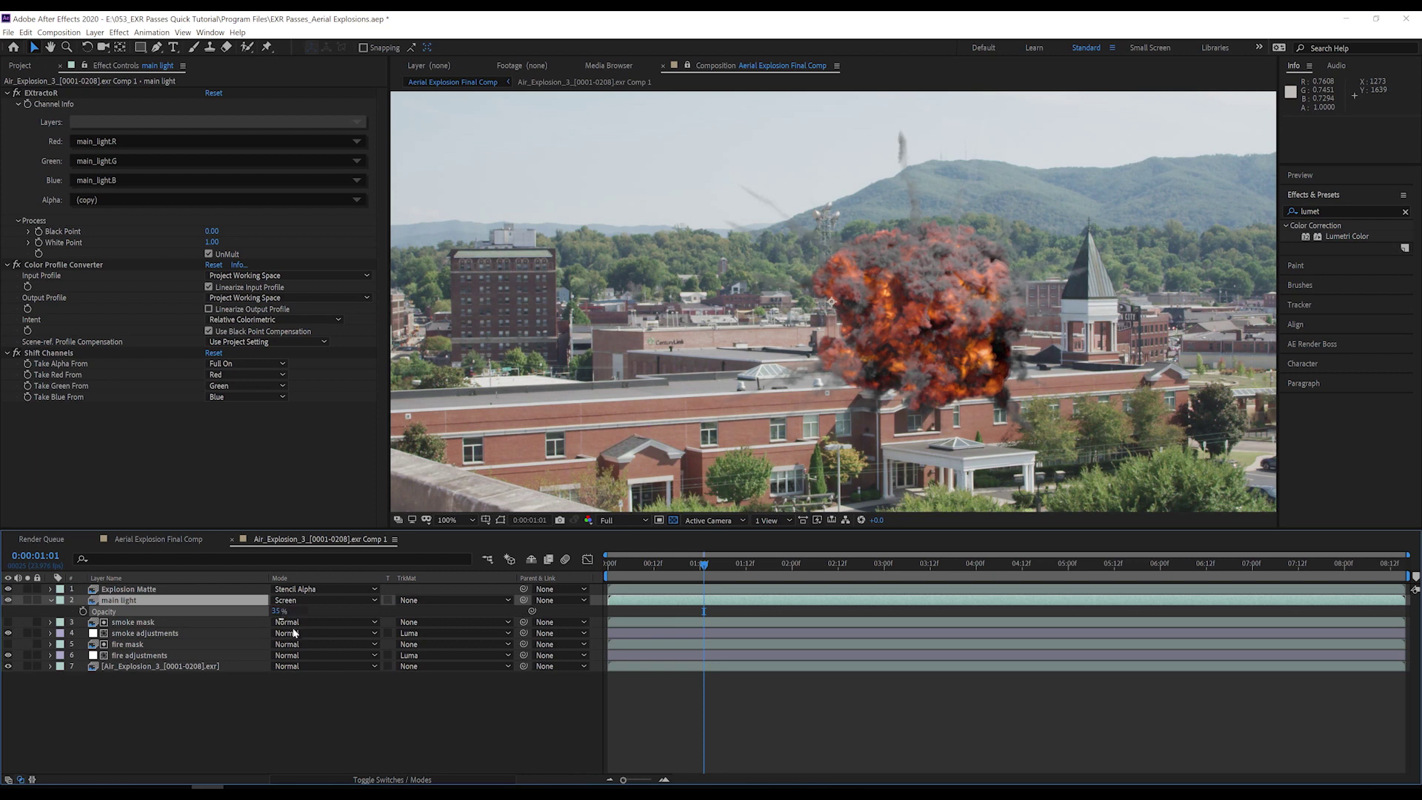
{"action": "key", "text": "Return"}
Duplicate main light, extract the fill_light pass and rename the copy fill light.
{"action": "key", "text": "t"}
{"action": "key", "text": "ctrl+d"}
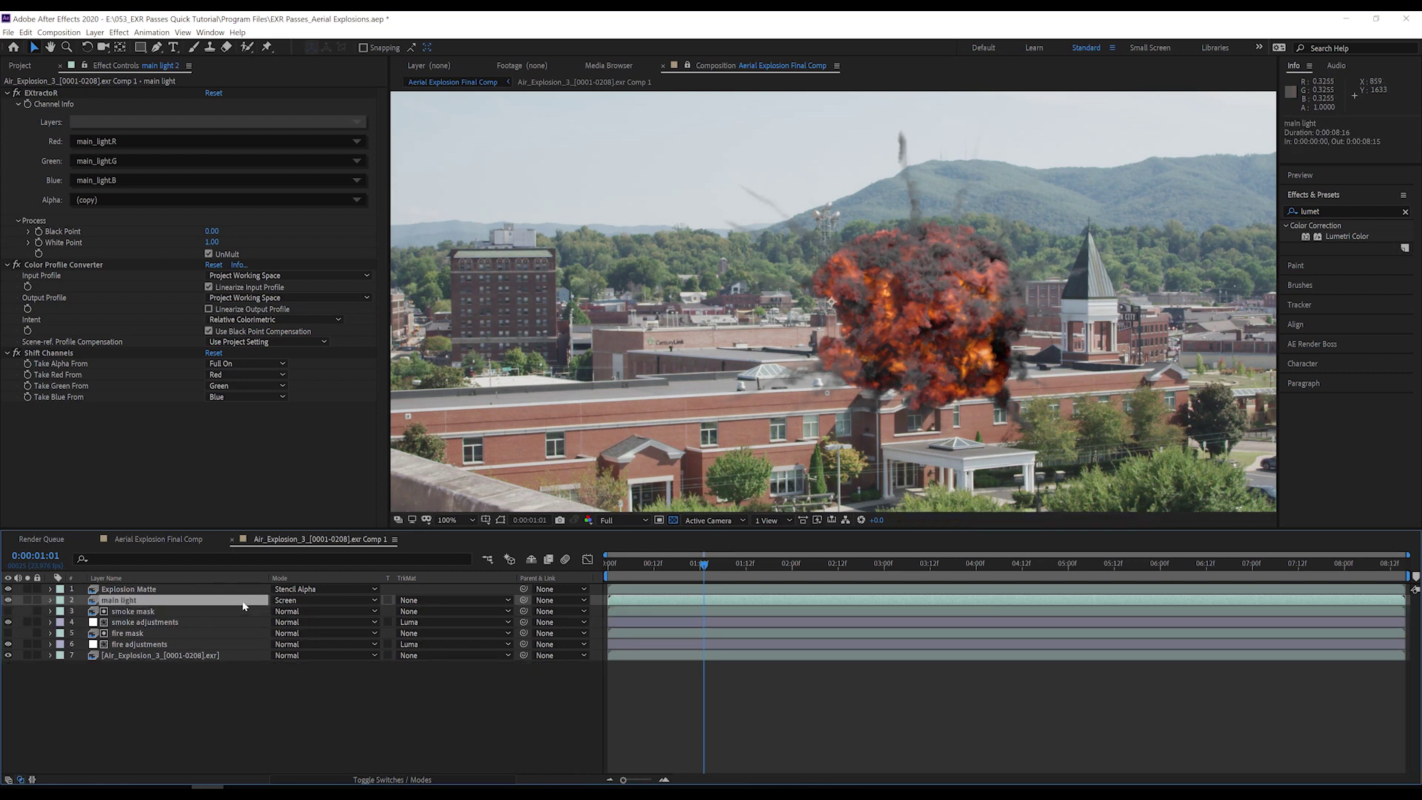
{"action": "left_click", "coordinate": [182, 123]}
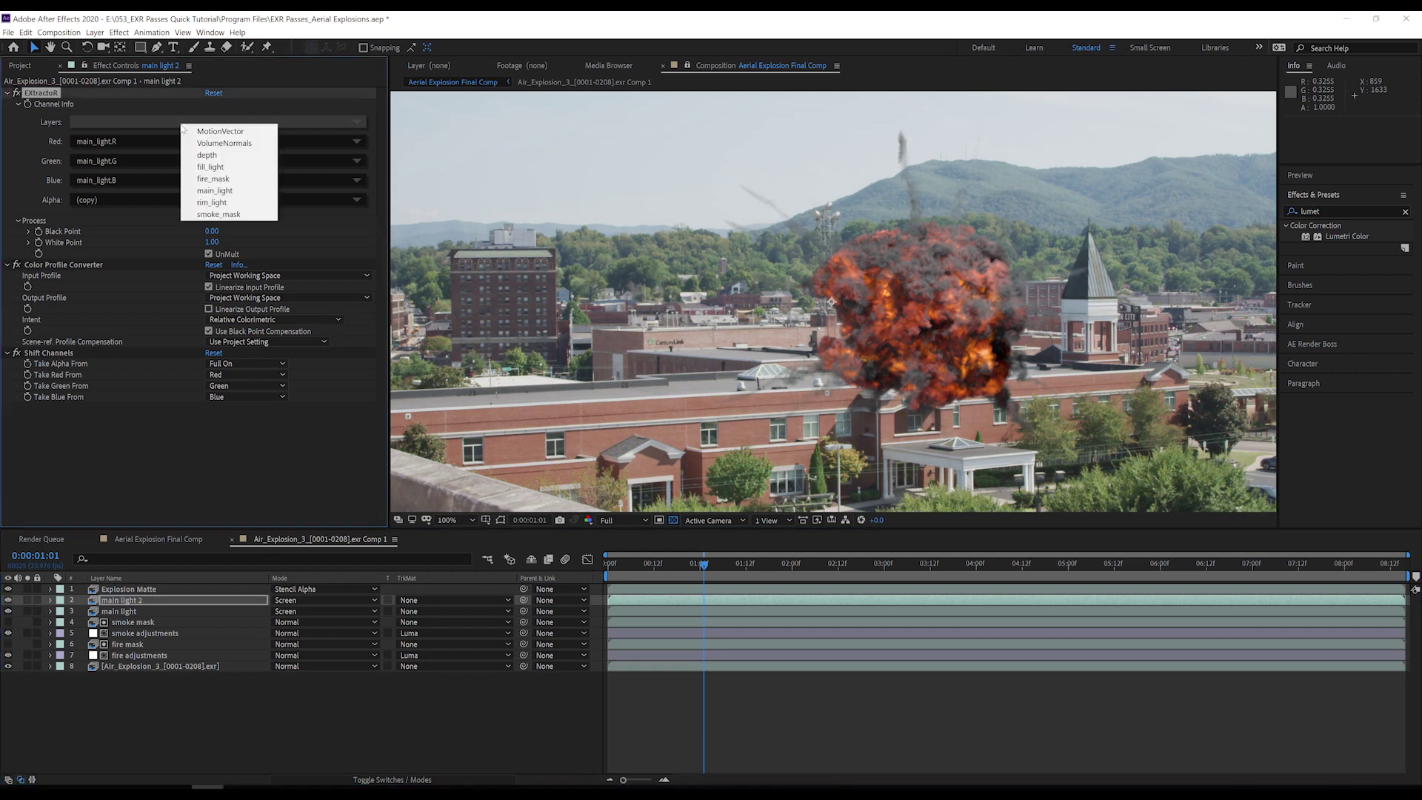
{"action": "left_click", "coordinate": [194, 170]}
{"action": "type", "text": "fill light"}
{"action": "key", "text": "Return"}
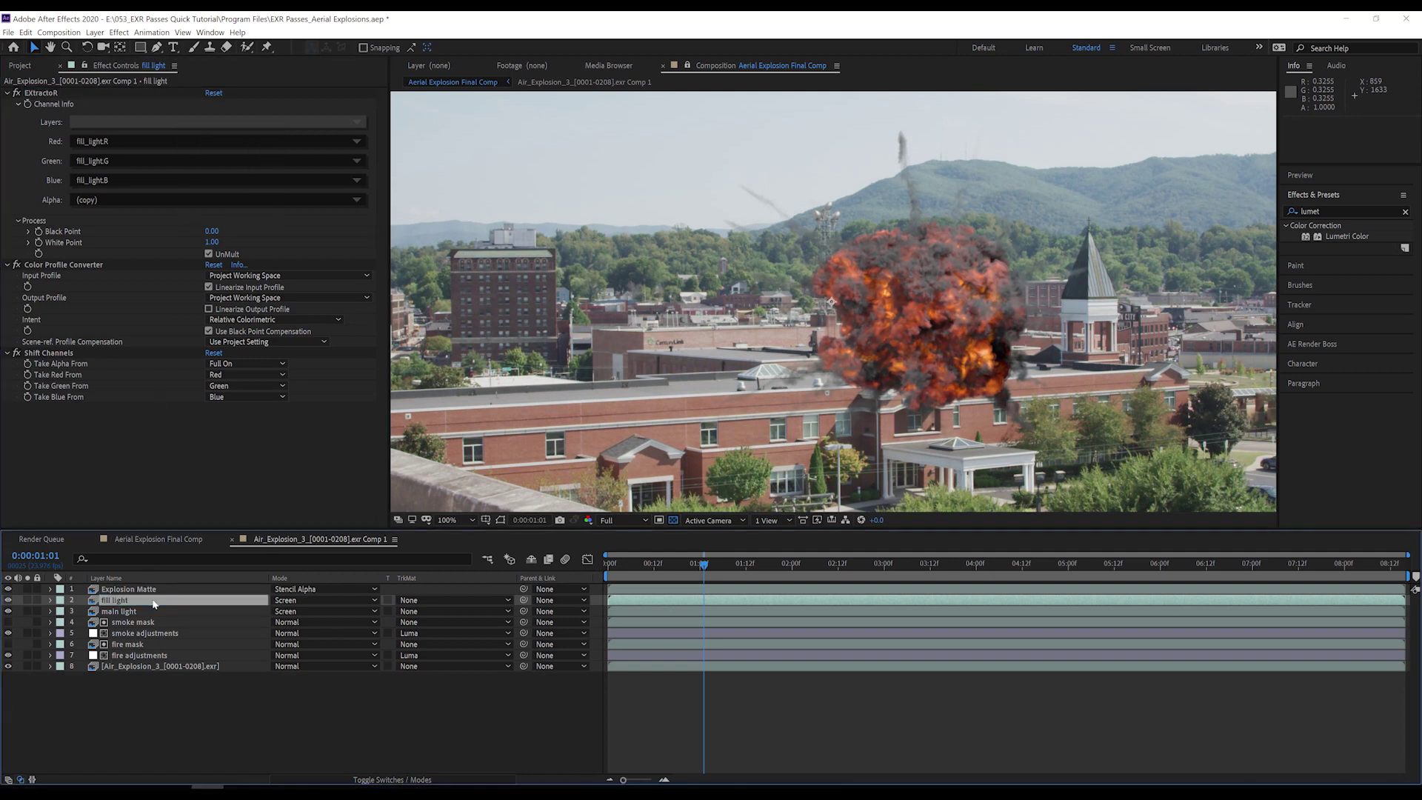
Compare fill light on and off, then set its opacity to 20%.
{"action": "key", "text": "t"}
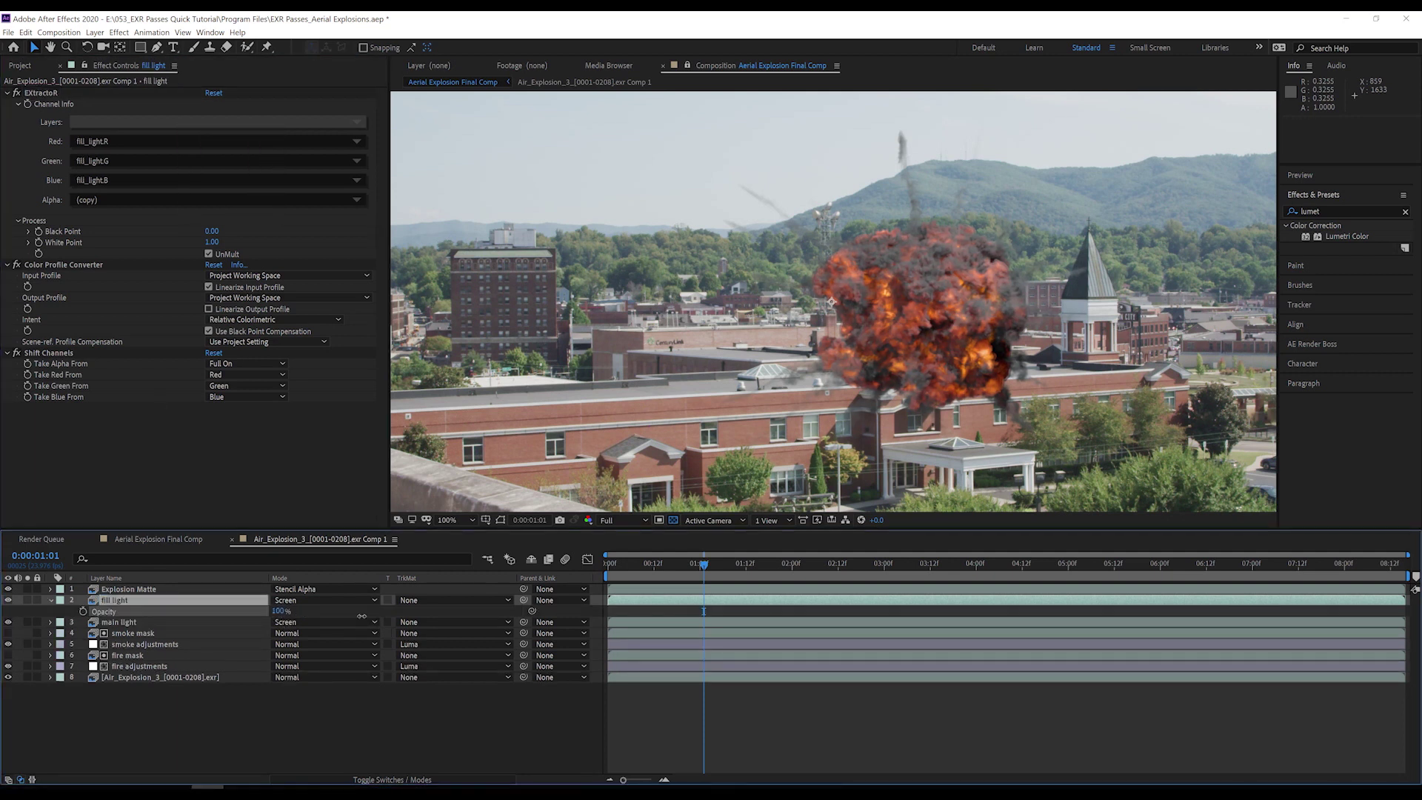
{"action": "left_click", "coordinate": [28, 601]}
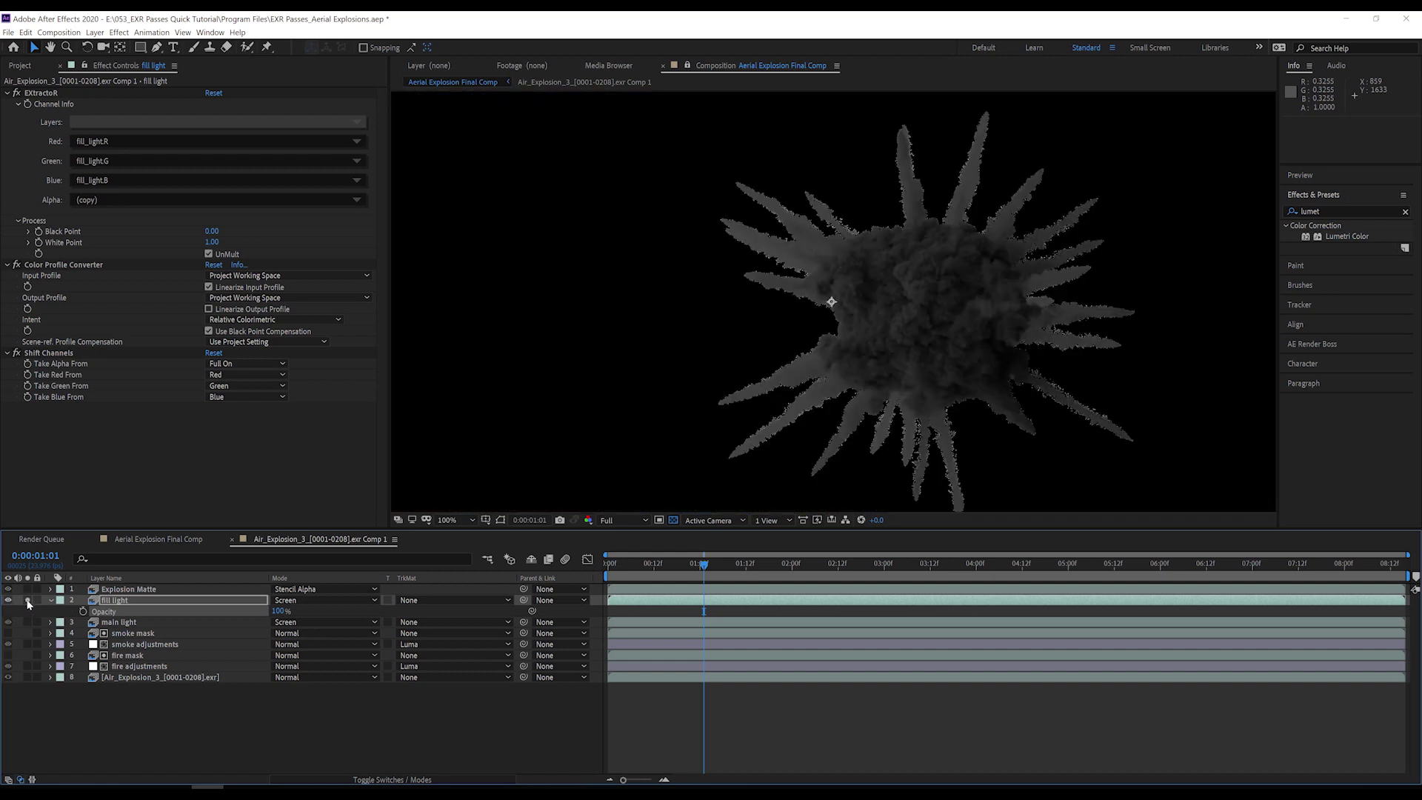
{"action": "left_click", "coordinate": [28, 601]}
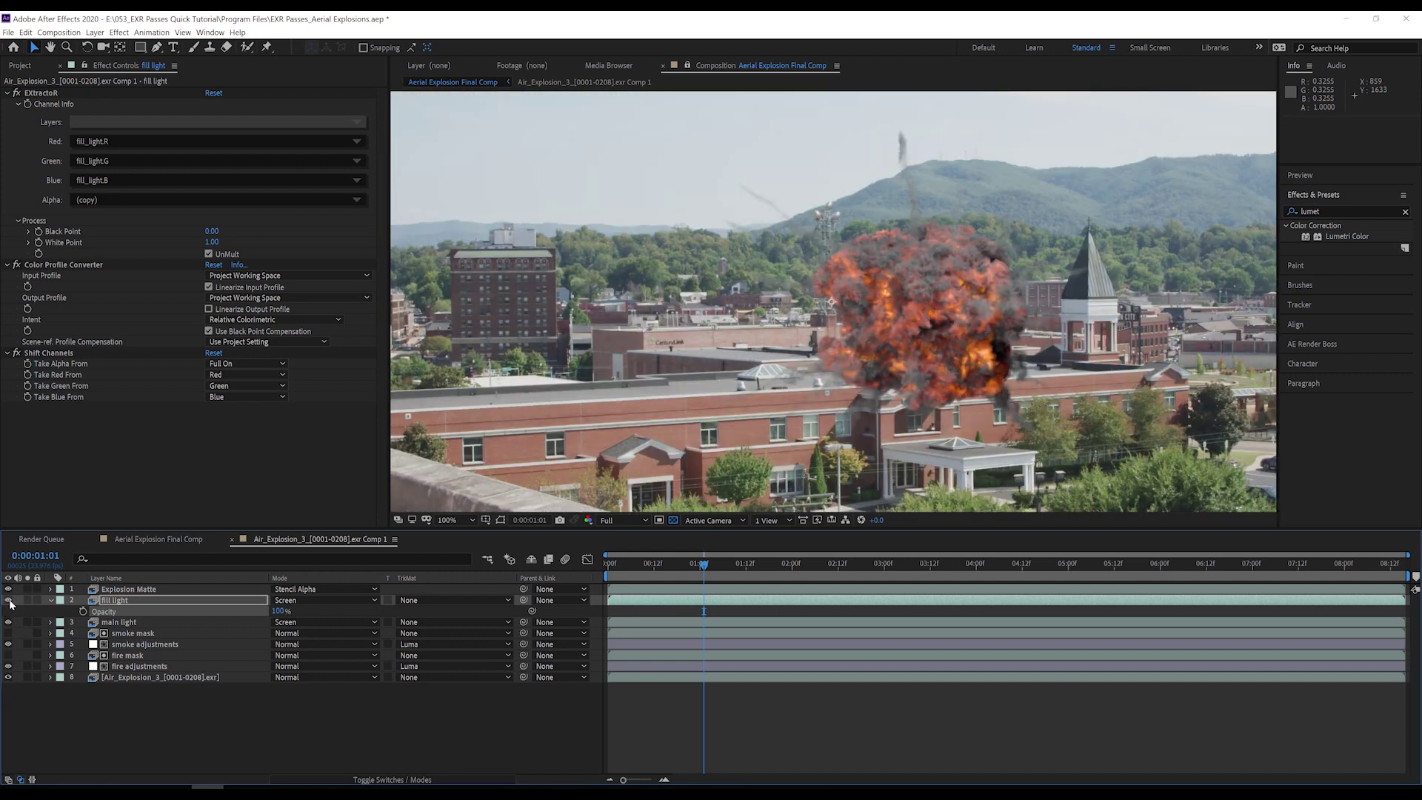
{"action": "left_click", "coordinate": [9, 601]}
{"action": "left_click", "coordinate": [9, 600]}
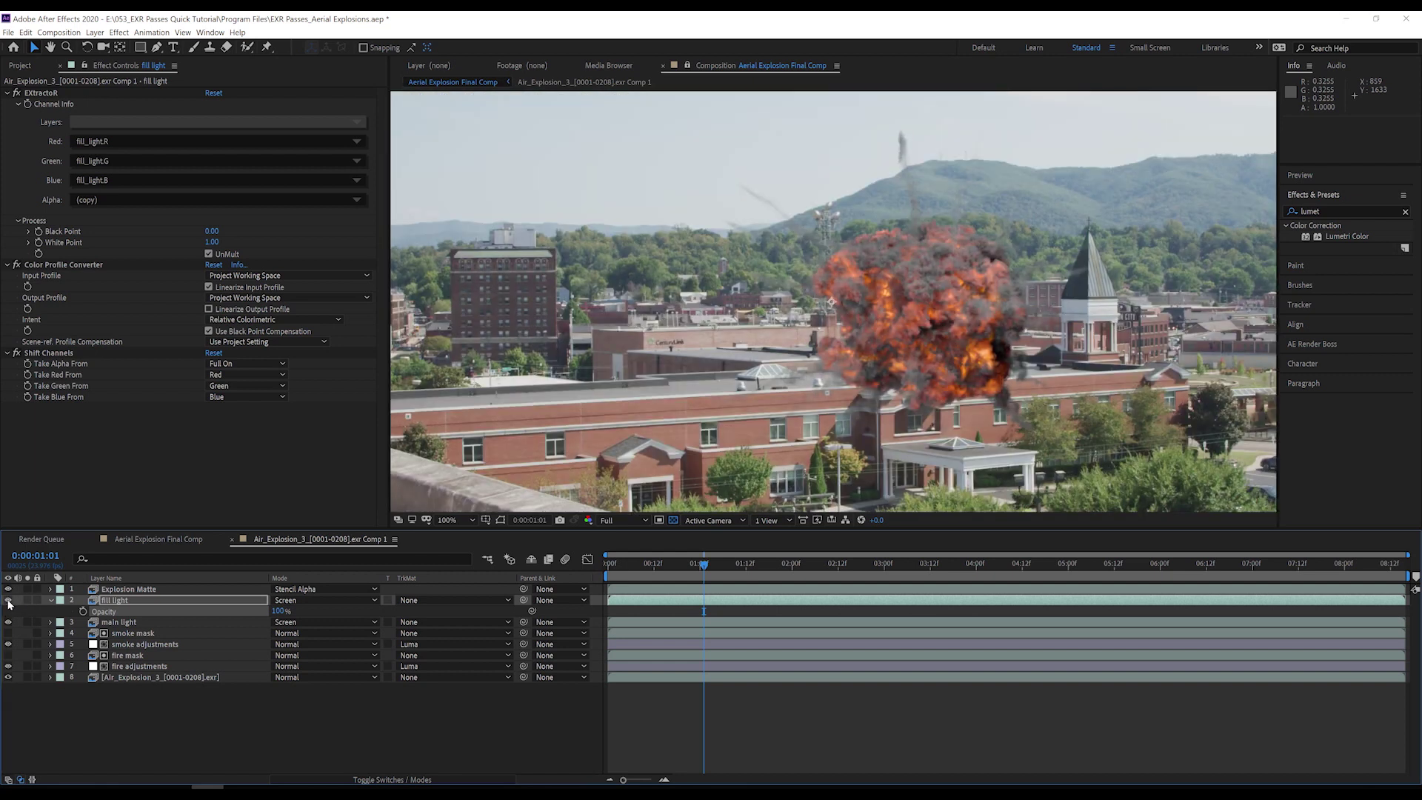
{"action": "left_click", "coordinate": [283, 611]}
{"action": "type", "text": "20"}
{"action": "key", "text": "Return"}
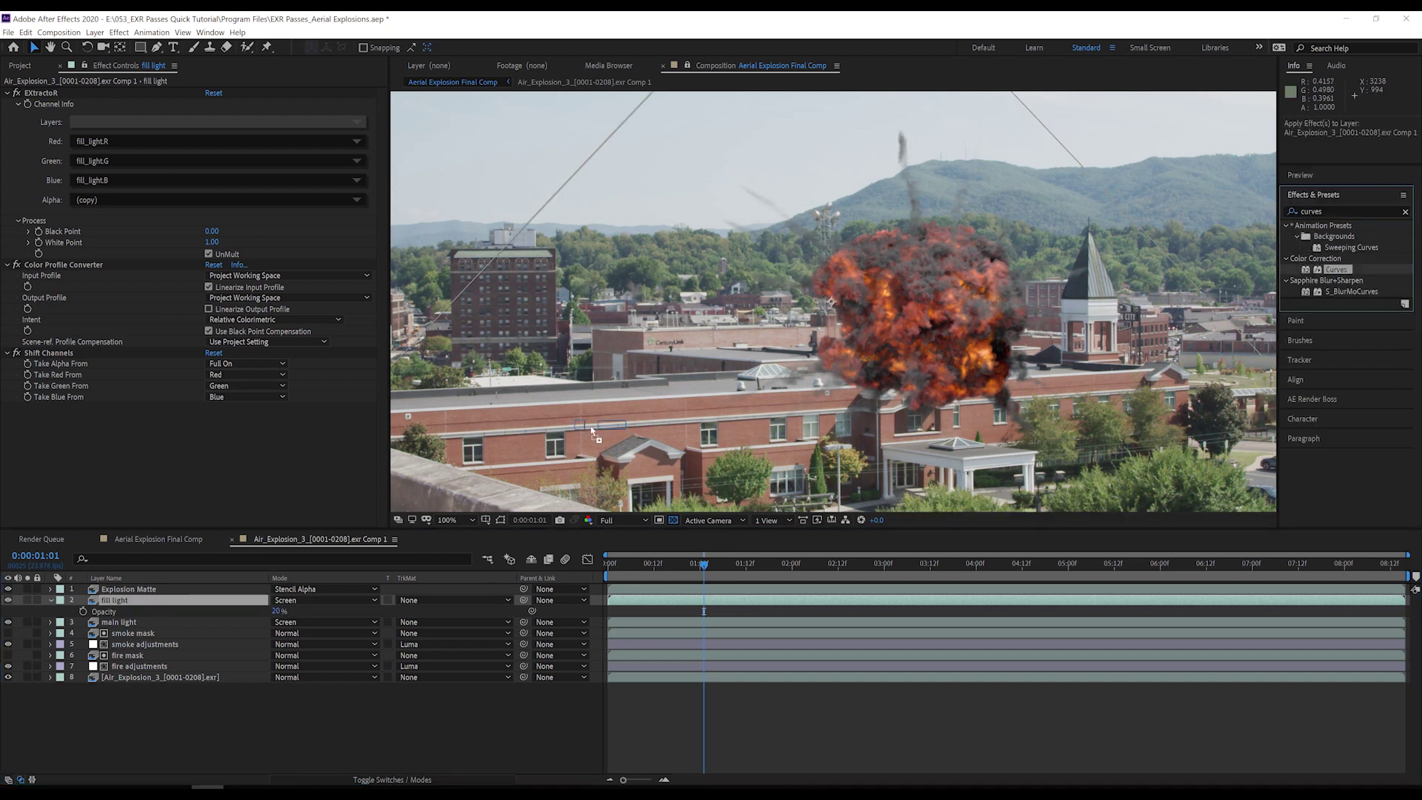
Apply Curves to fill light and lift the Green channel midtones.
{"action": "left_click_drag", "start_coordinate": [1337, 269], "coordinate": [214, 418]}
{"action": "left_click", "coordinate": [245, 281]}
{"action": "left_click", "coordinate": [230, 309]}
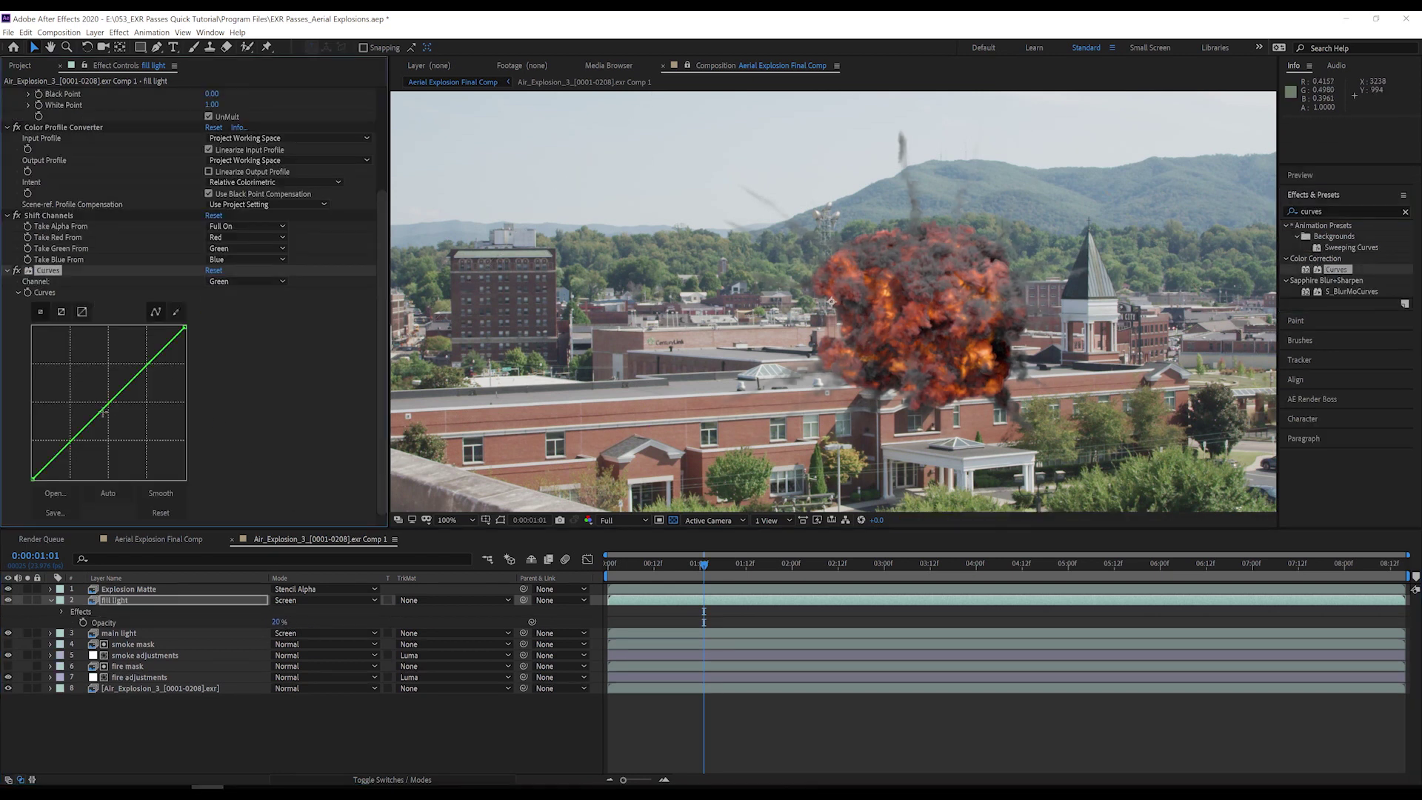
{"action": "left_click_drag", "start_coordinate": [103, 406], "coordinate": [98, 397]}
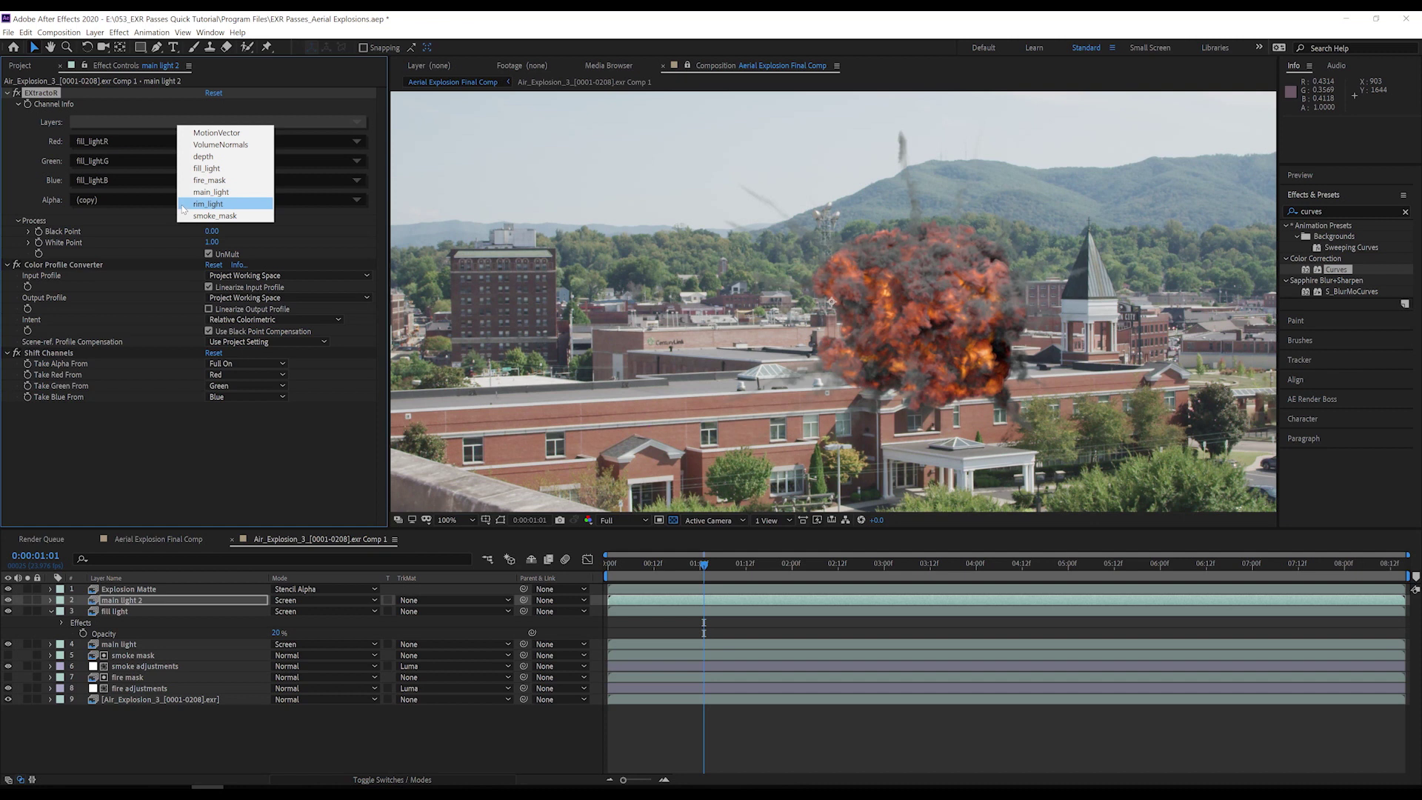
{"action": "left_click", "coordinate": [319, 206]}
Rename the main light 2 copy to rim light and reveal its opacity.
{"action": "left_click", "coordinate": [138, 603]}
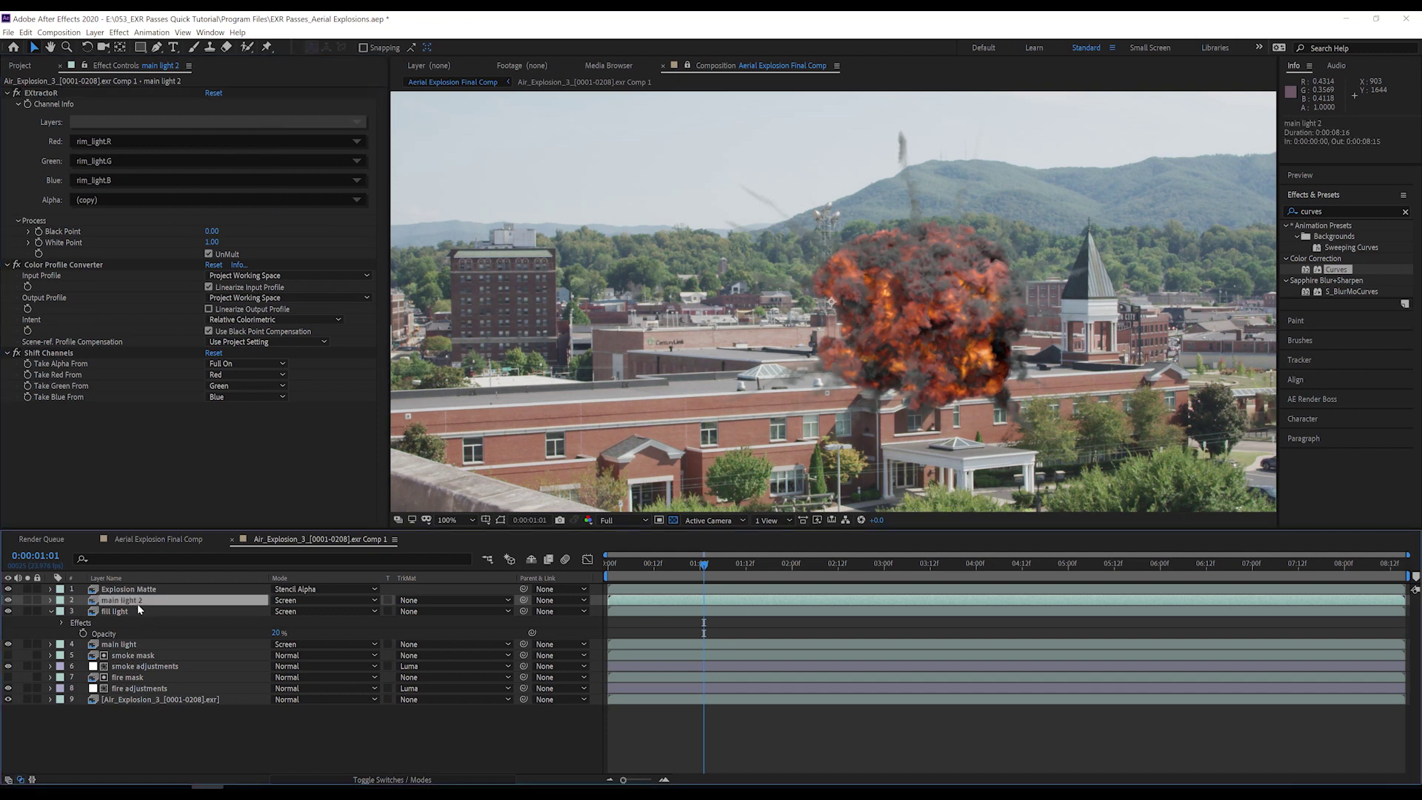
{"action": "key", "text": "Return"}
{"action": "type", "text": "rim"}
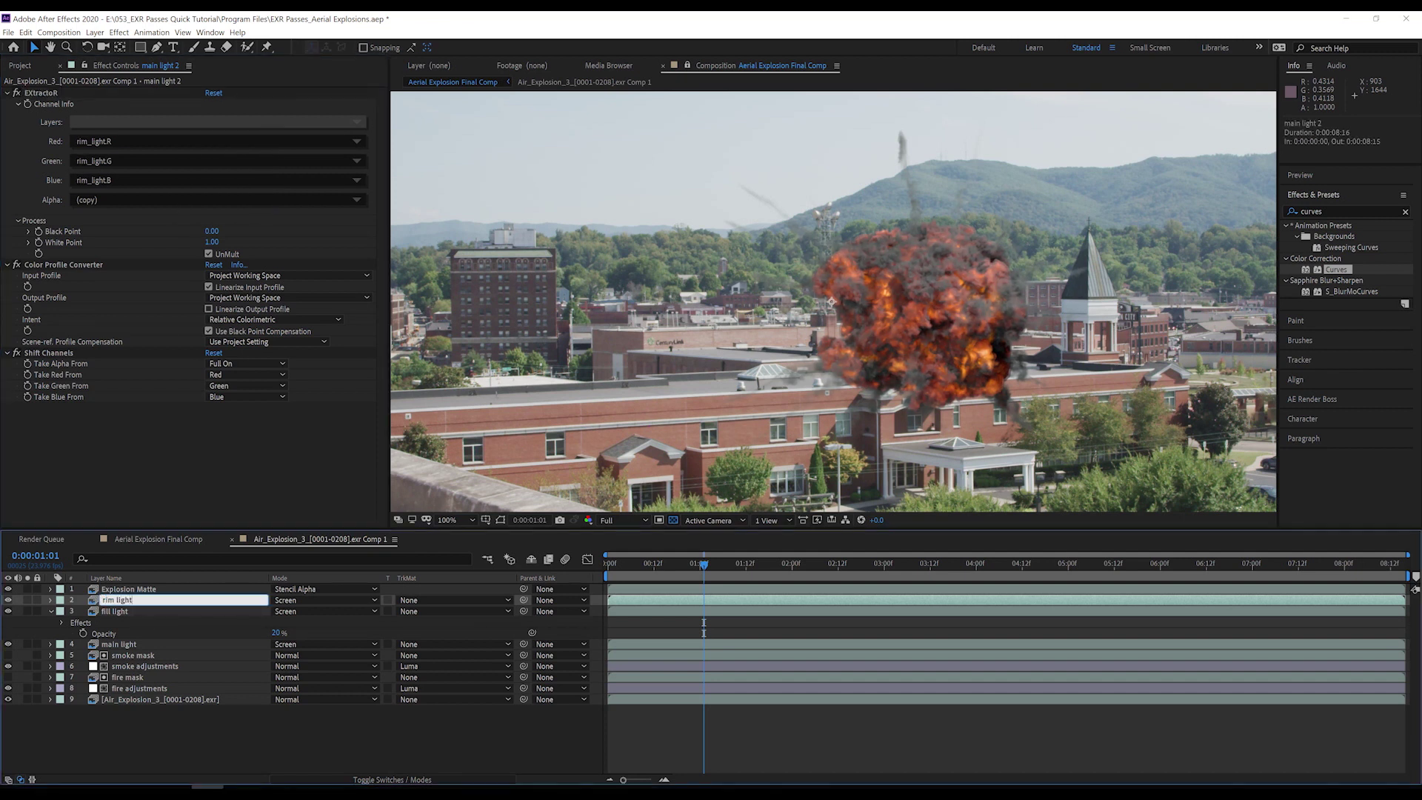
{"action": "key", "text": "Return"}
{"action": "key", "text": "t"}
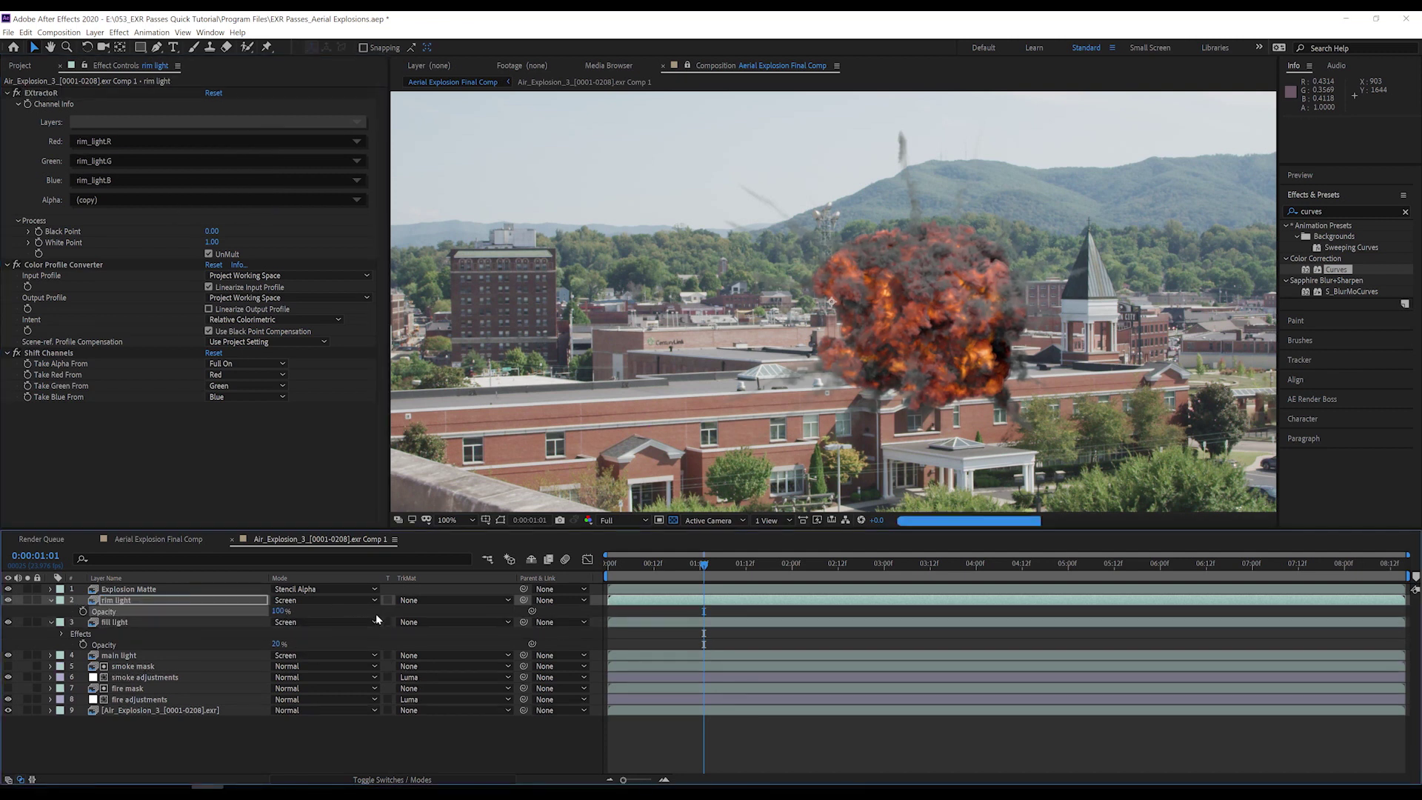
Toggle rim light off and on to compare, then delete the layer.
{"action": "left_click", "coordinate": [9, 602]}
{"action": "left_click", "coordinate": [9, 601]}
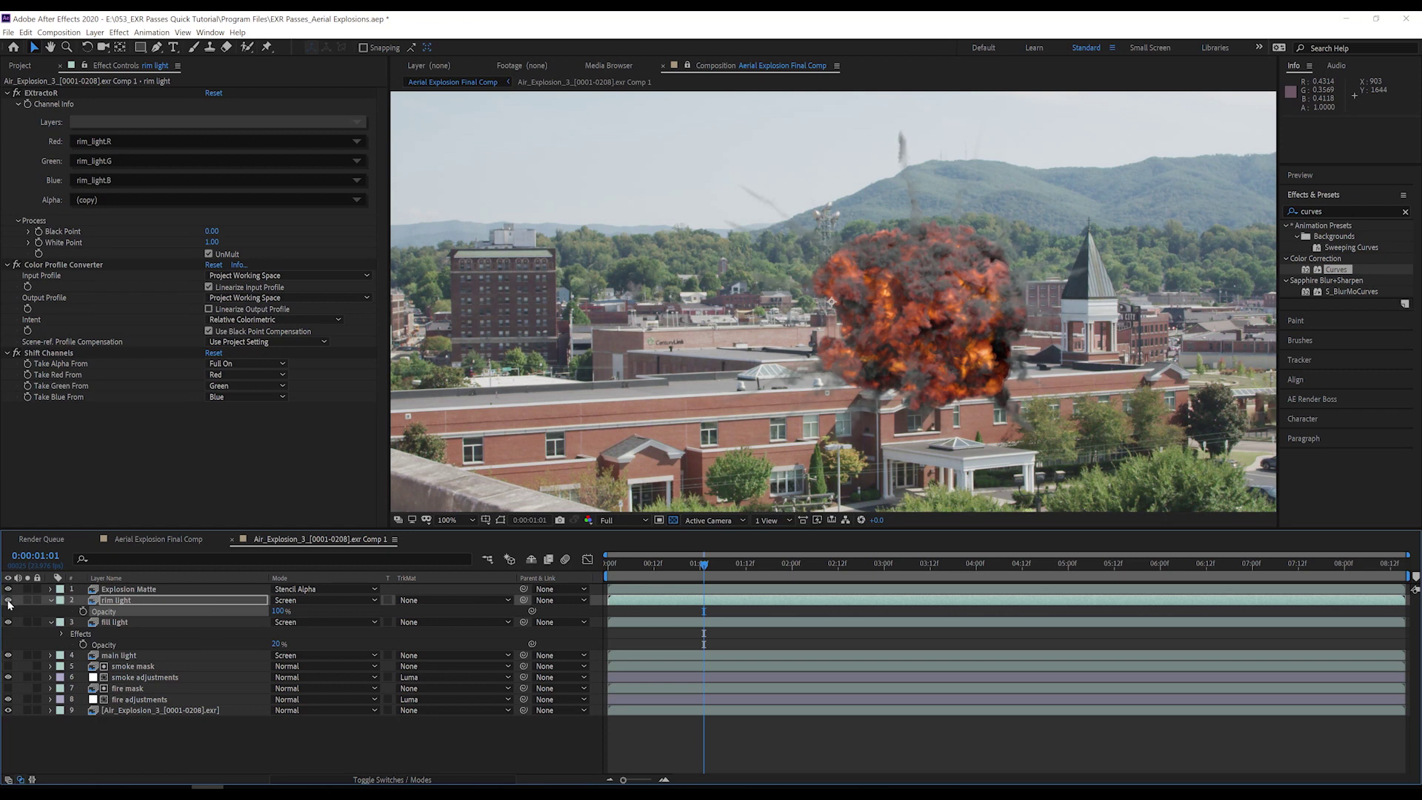
{"action": "left_click", "coordinate": [9, 601]}
{"action": "left_click", "coordinate": [109, 600]}
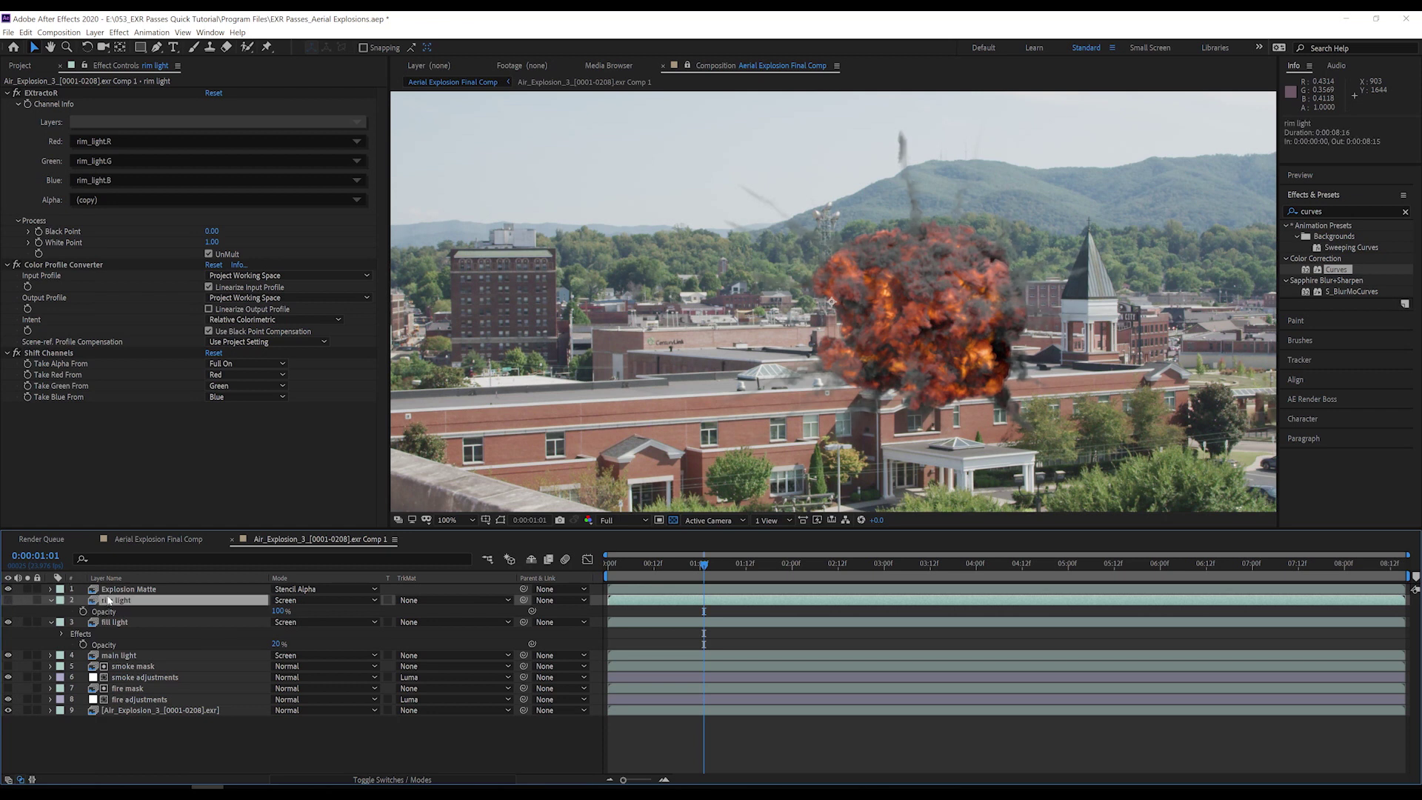
{"action": "key", "text": "Delete"}
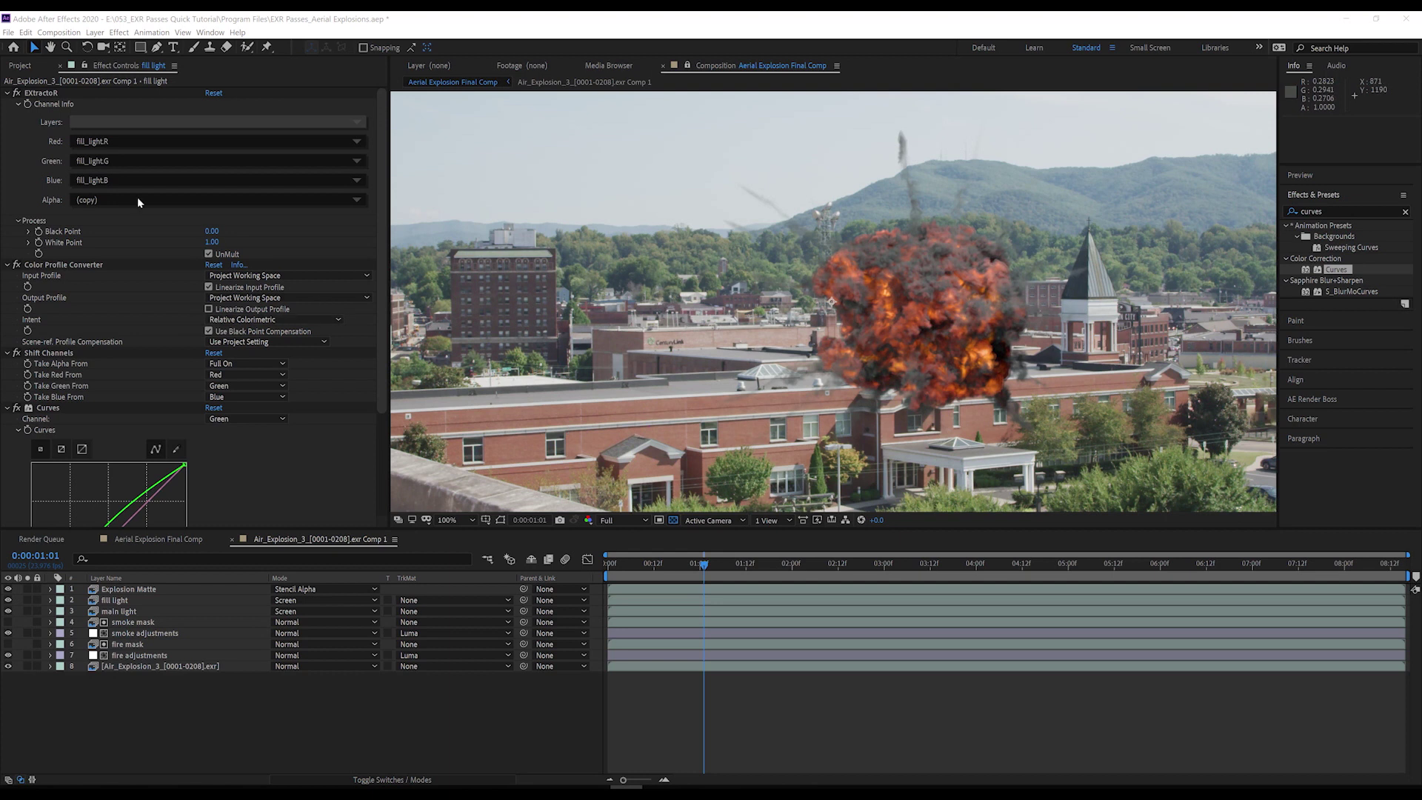
Duplicate the explosion comp in the Project panel and add _NO FIRE to its name.
{"action": "left_click", "coordinate": [22, 66]}
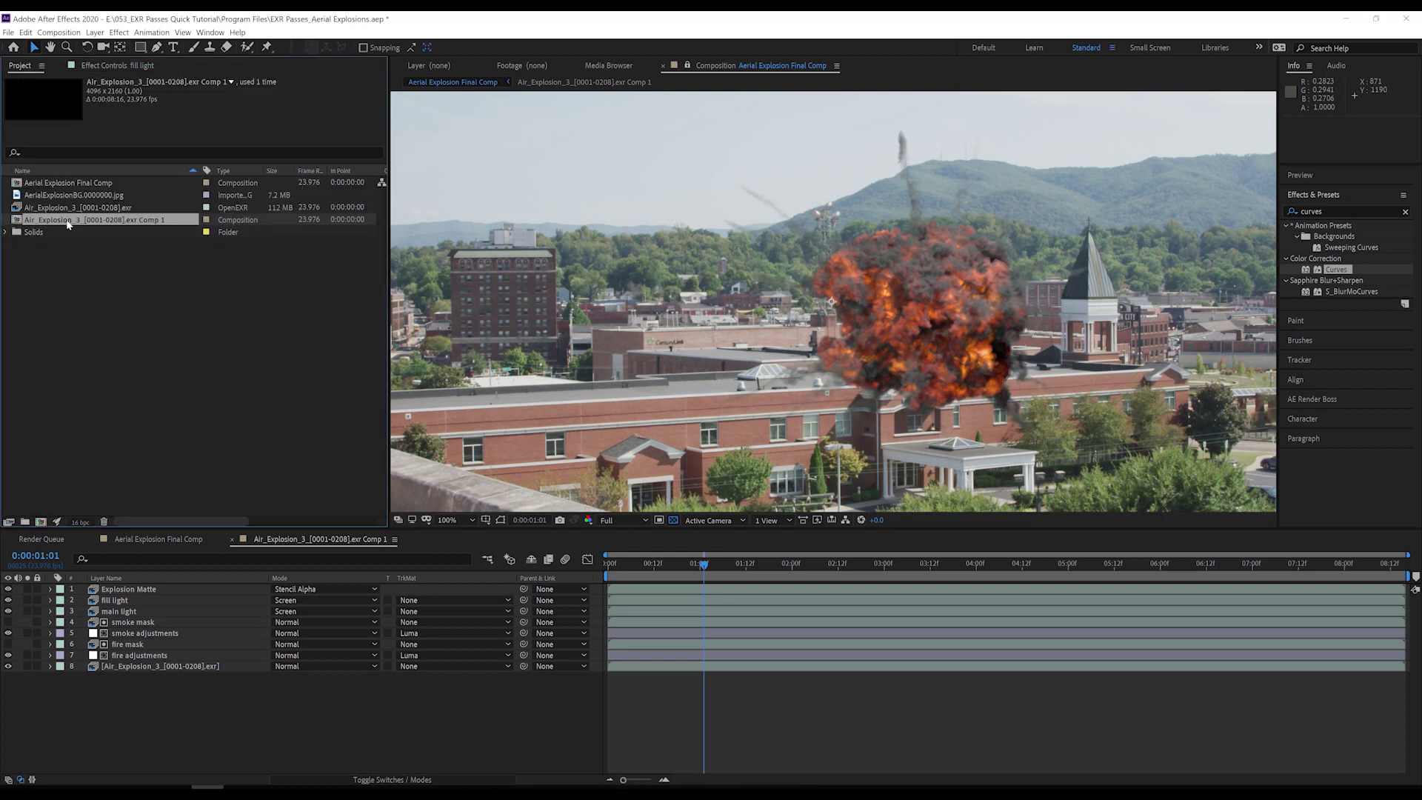
{"action": "key", "text": "ctrl+d"}
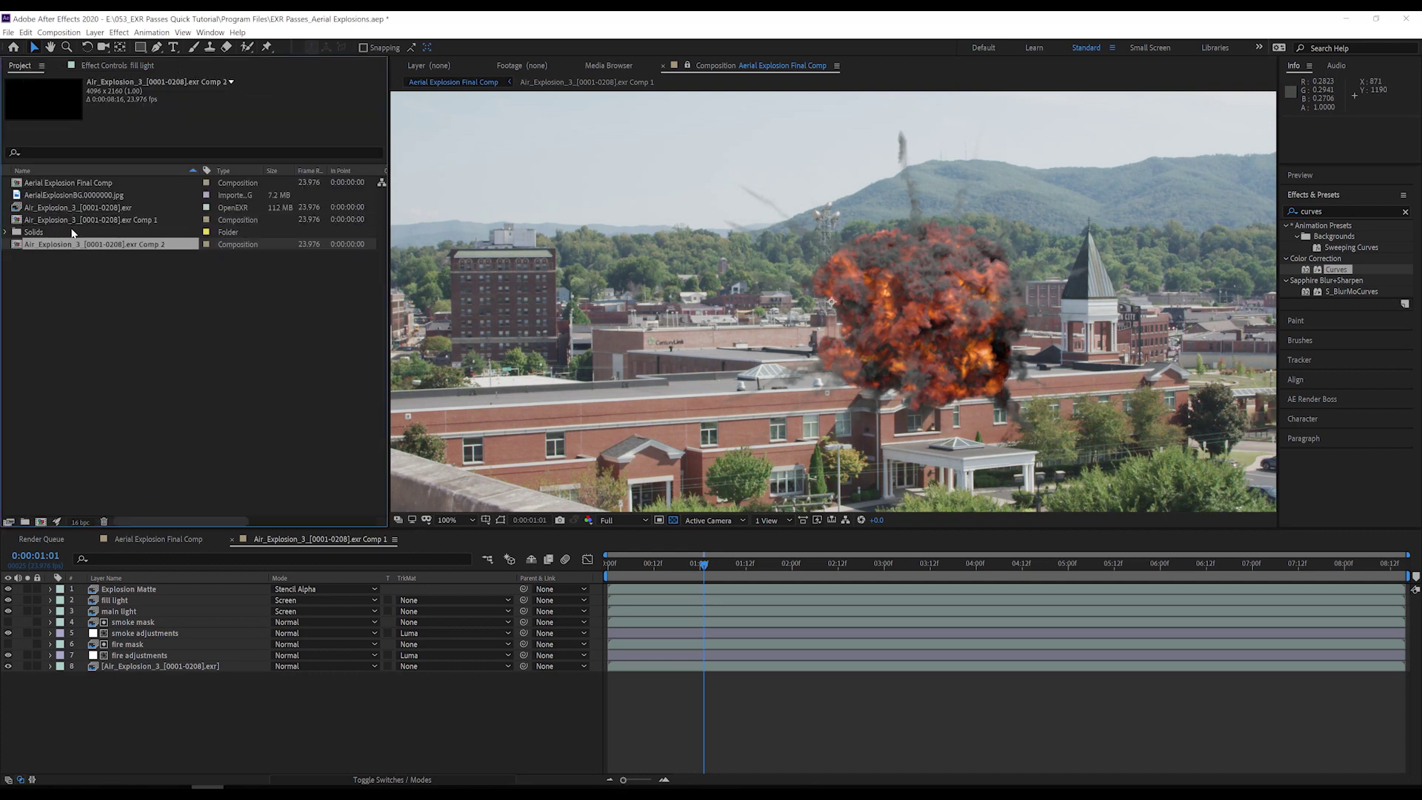
{"action": "key", "text": "Return"}
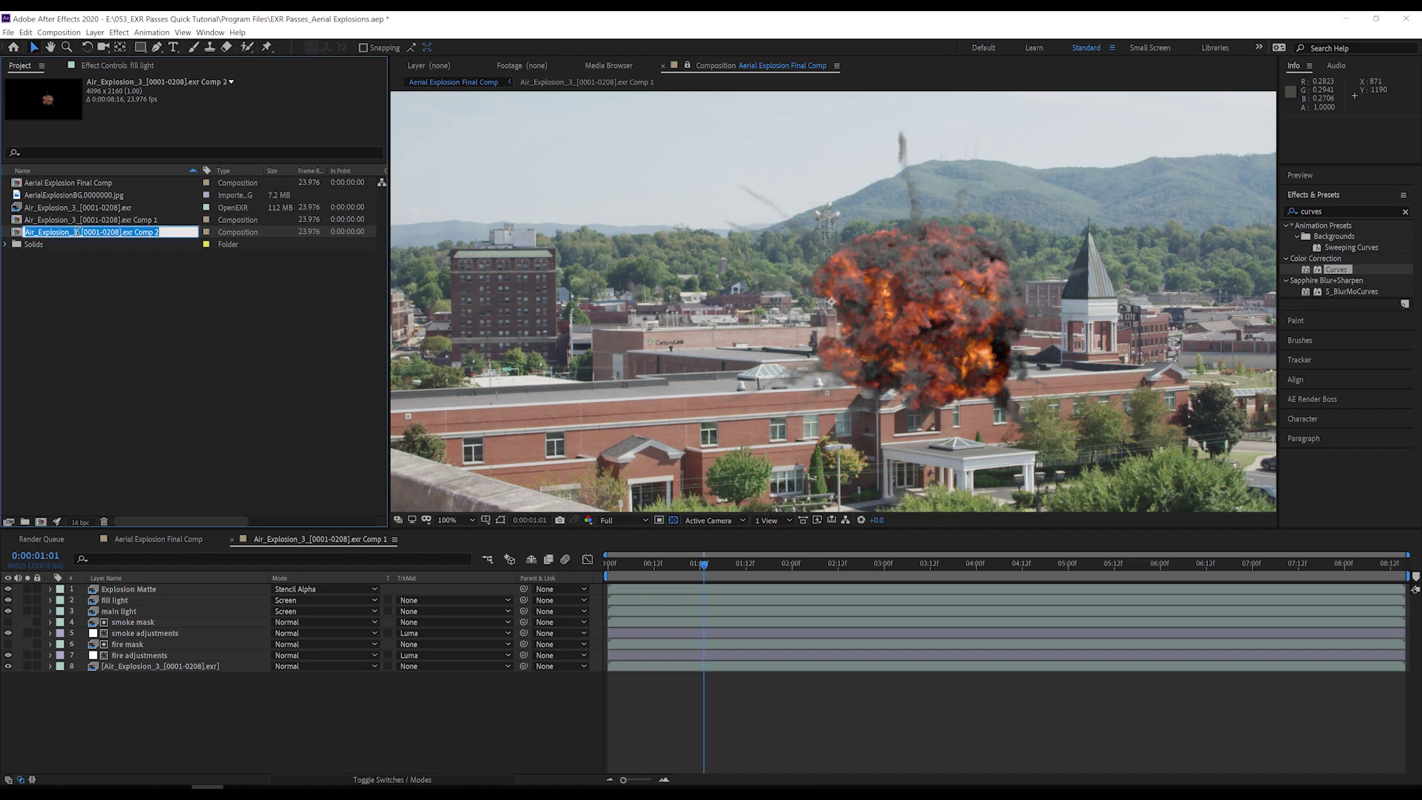
{"action": "left_click", "coordinate": [77, 232]}
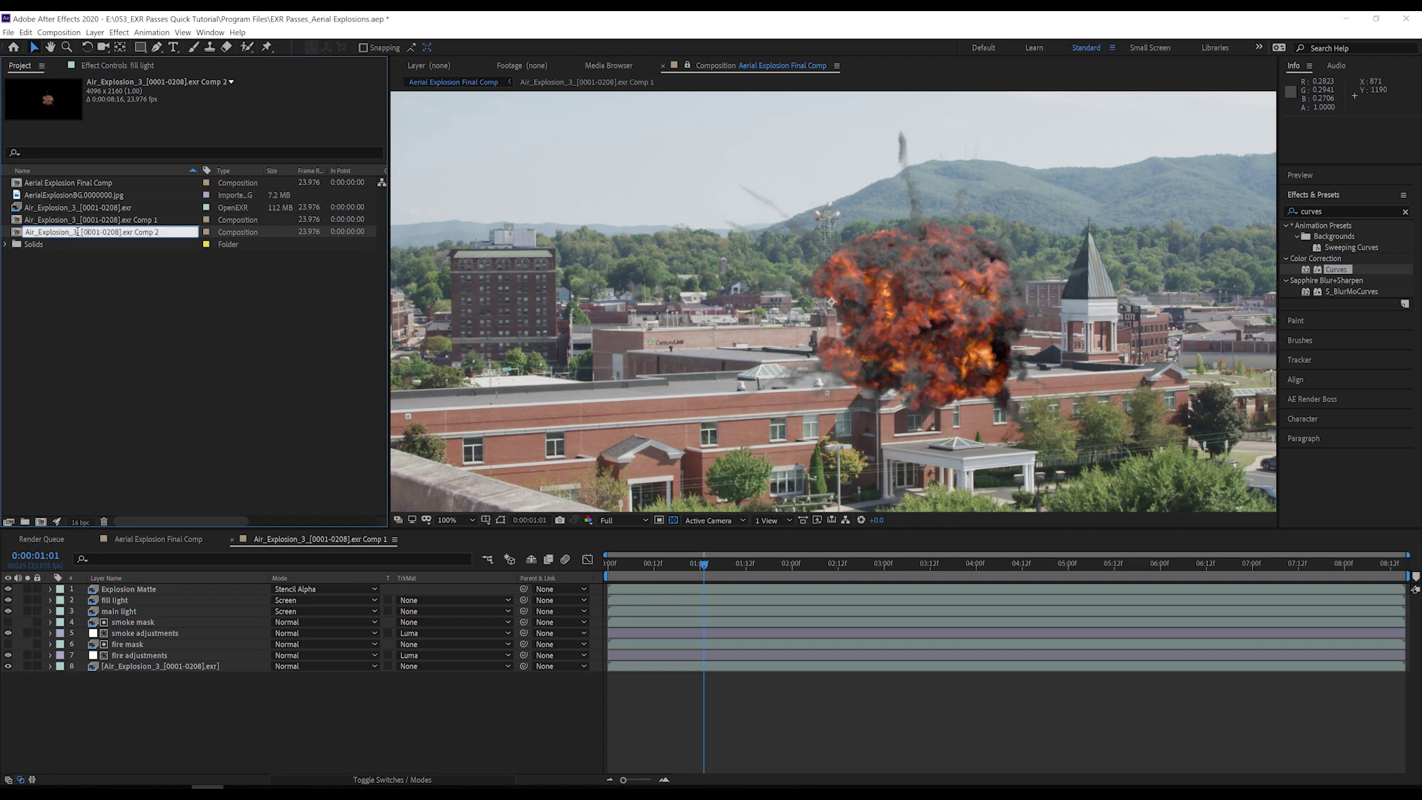
{"action": "type", "text": "_NO FIRE"}
{"action": "key", "text": "Return"}
Replace the original comp layer in Aerial Explosion Final Comp with the NO FIRE comp and open it.
{"action": "left_click", "coordinate": [188, 540]}
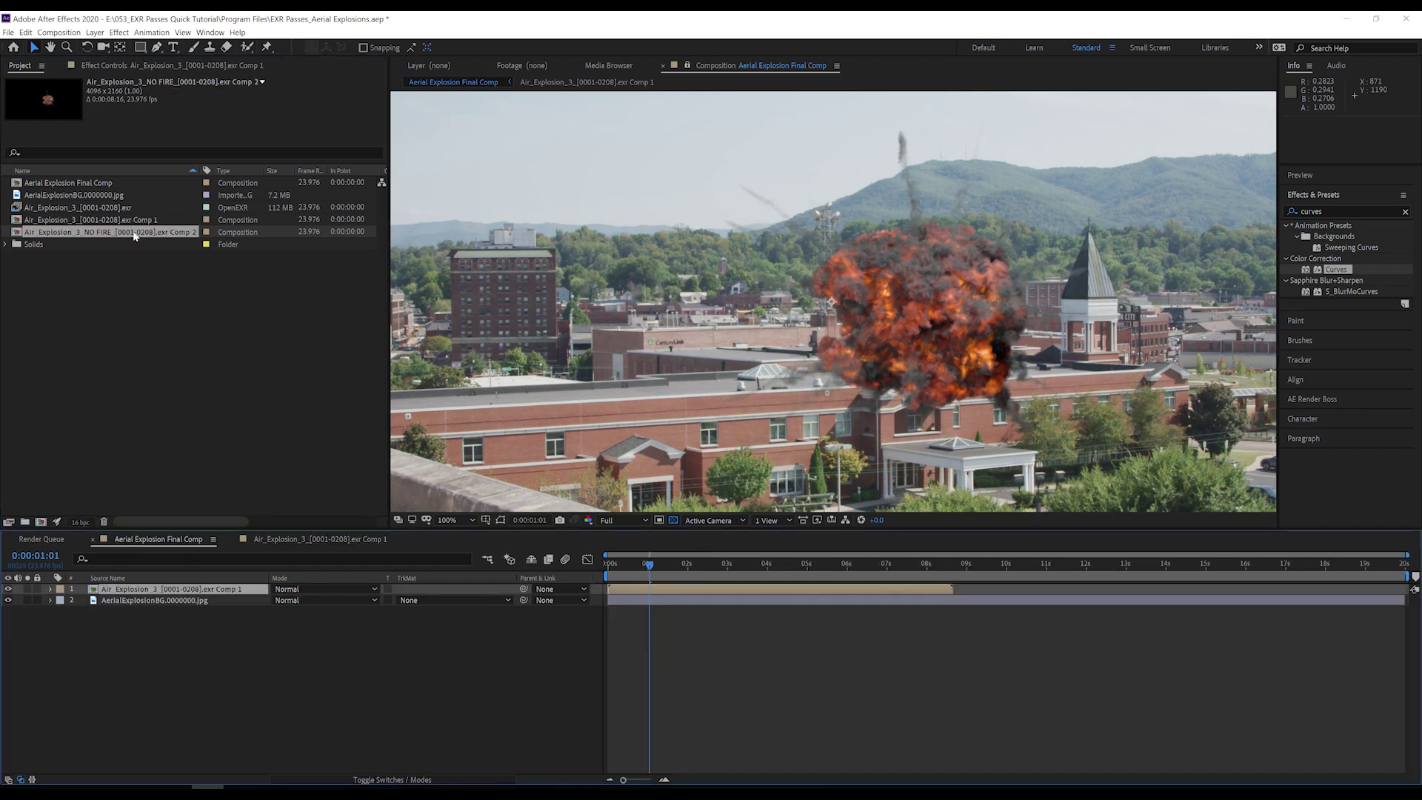
{"action": "left_click_drag", "start_coordinate": [134, 235], "coordinate": [138, 593]}
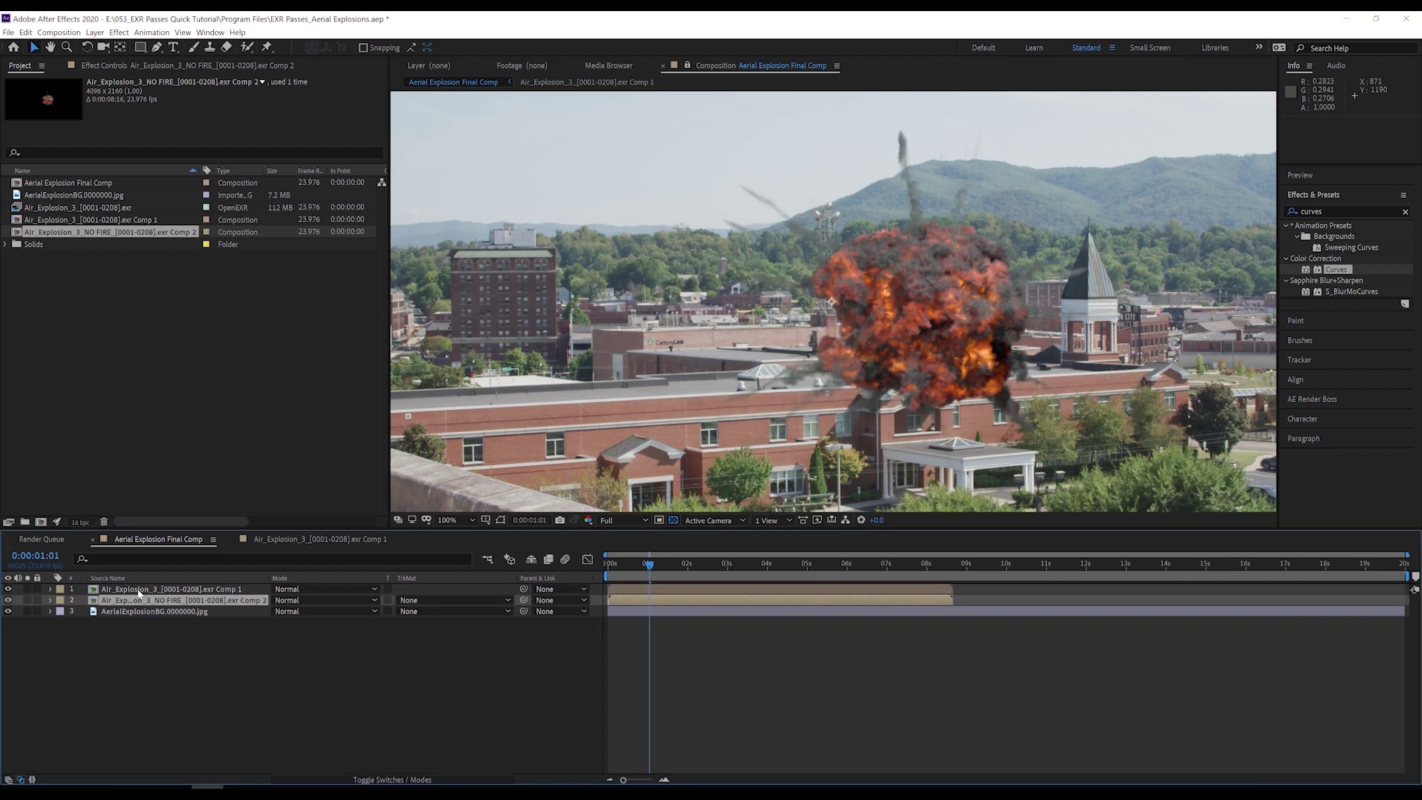
{"action": "left_click", "coordinate": [140, 590]}
{"action": "key", "text": "Delete"}
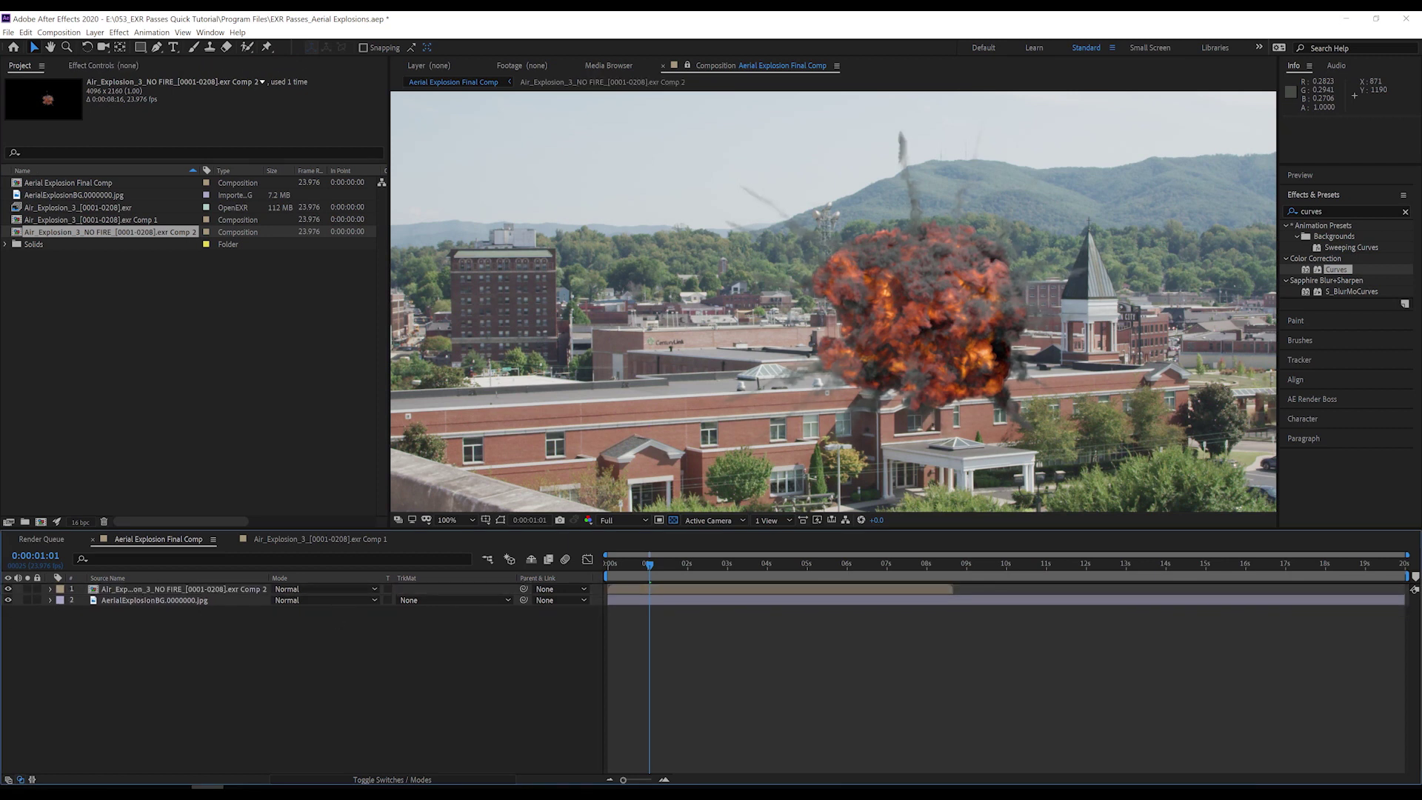
{"action": "double_click", "coordinate": [222, 589]}
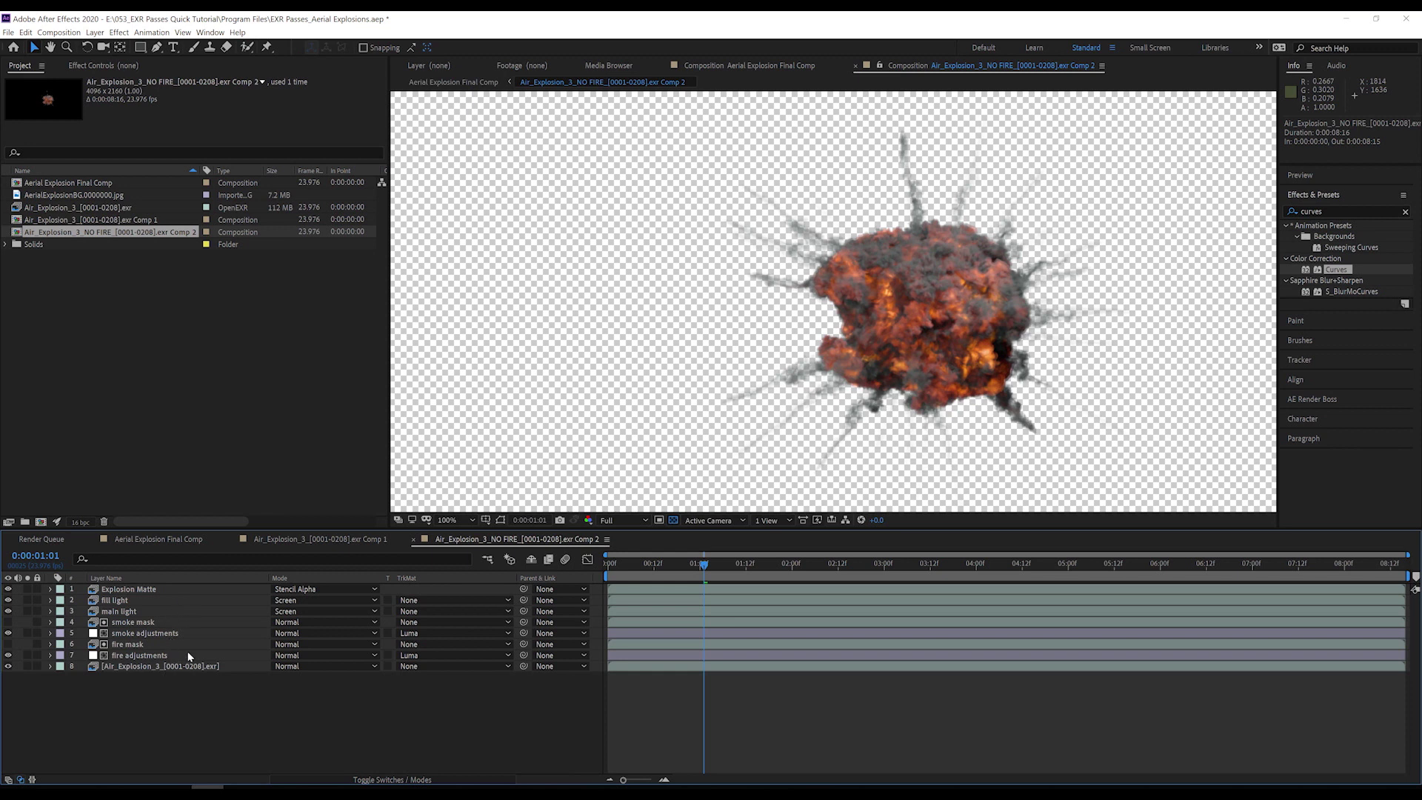
Delete the fire and light layers from the NO FIRE comp.
{"action": "left_click", "coordinate": [187, 656]}
{"action": "left_click", "coordinate": [189, 601], "text": "shift"}
{"action": "key", "text": "Delete"}
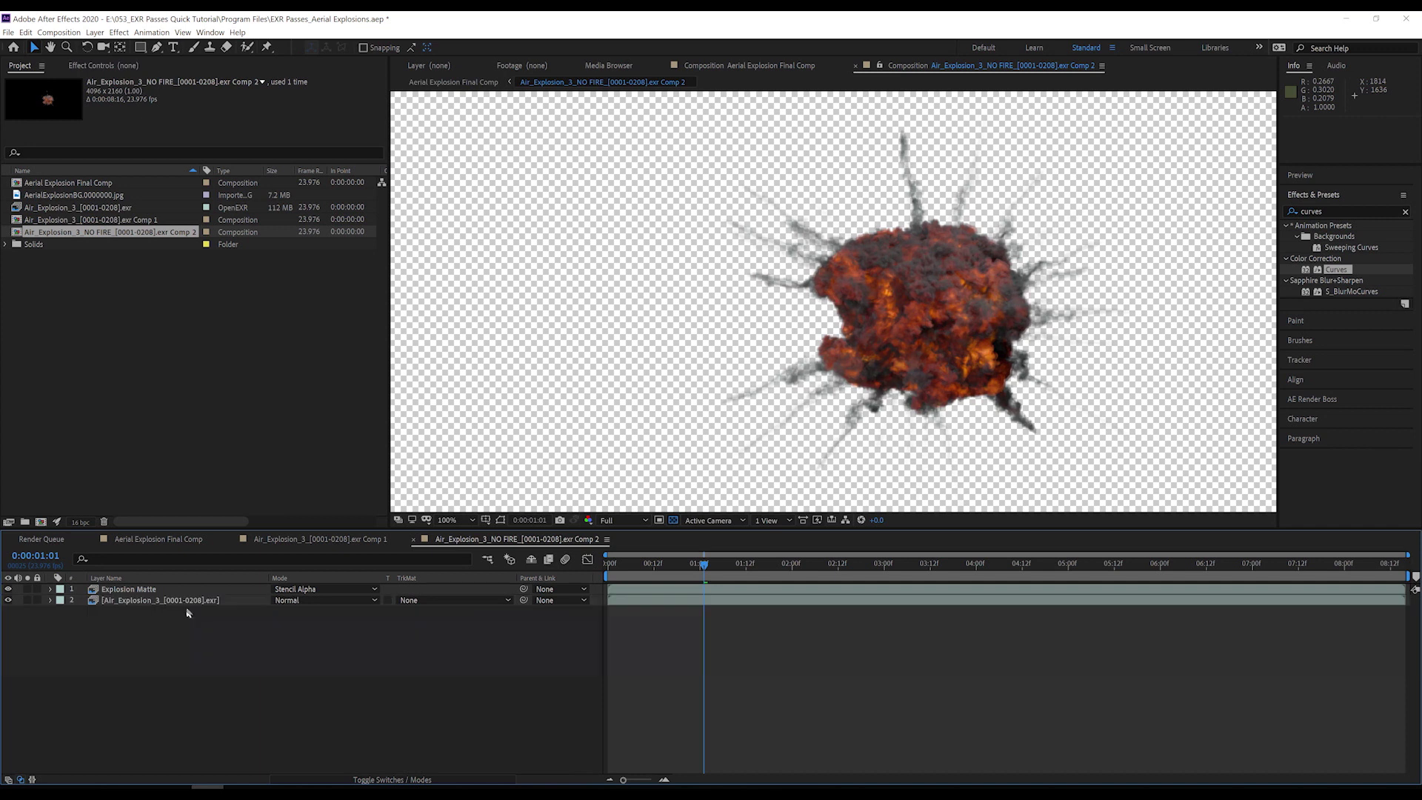
Take the EXR's Color Profile Converter and add the Linear -> sRGB adjustment layer.
{"action": "left_click", "coordinate": [171, 601]}
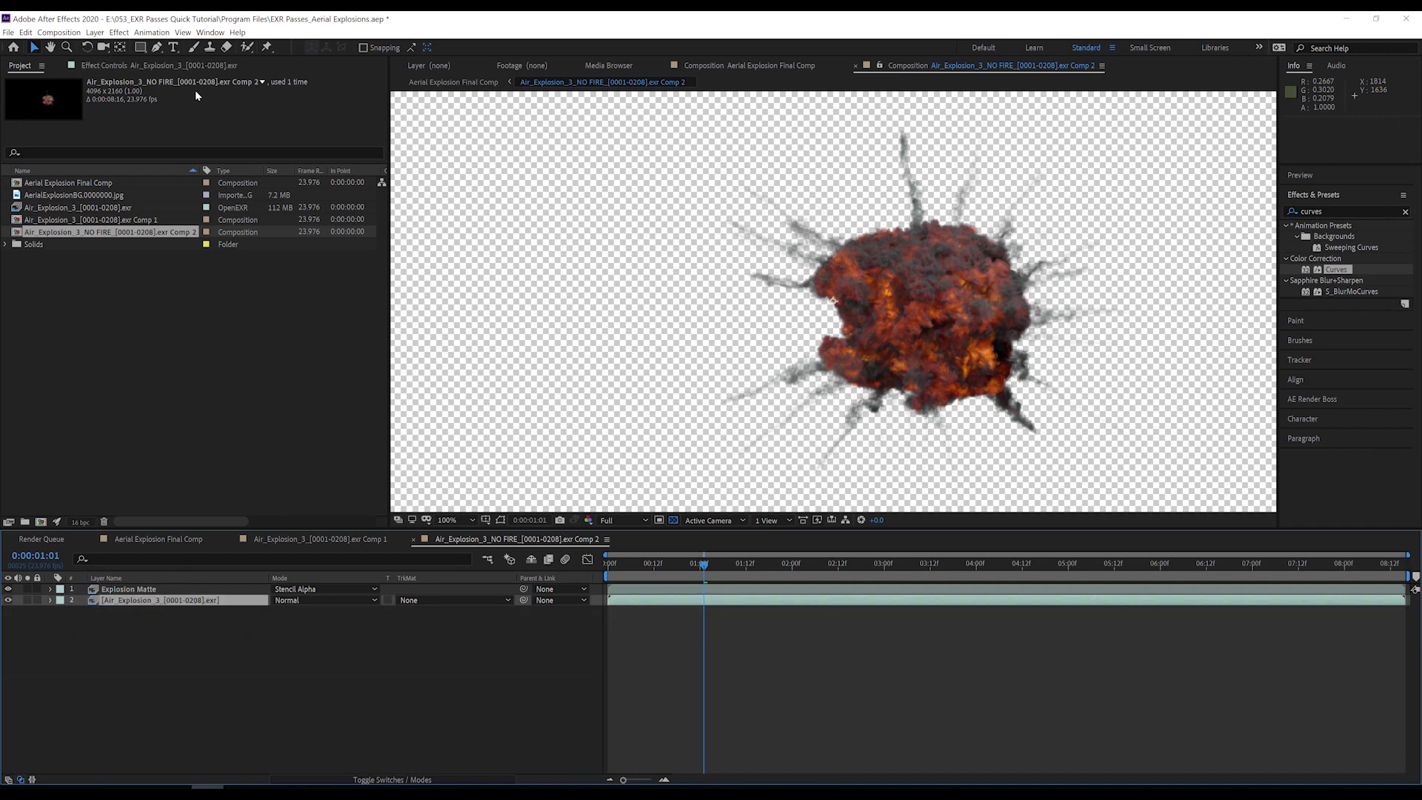
{"action": "left_click", "coordinate": [203, 64]}
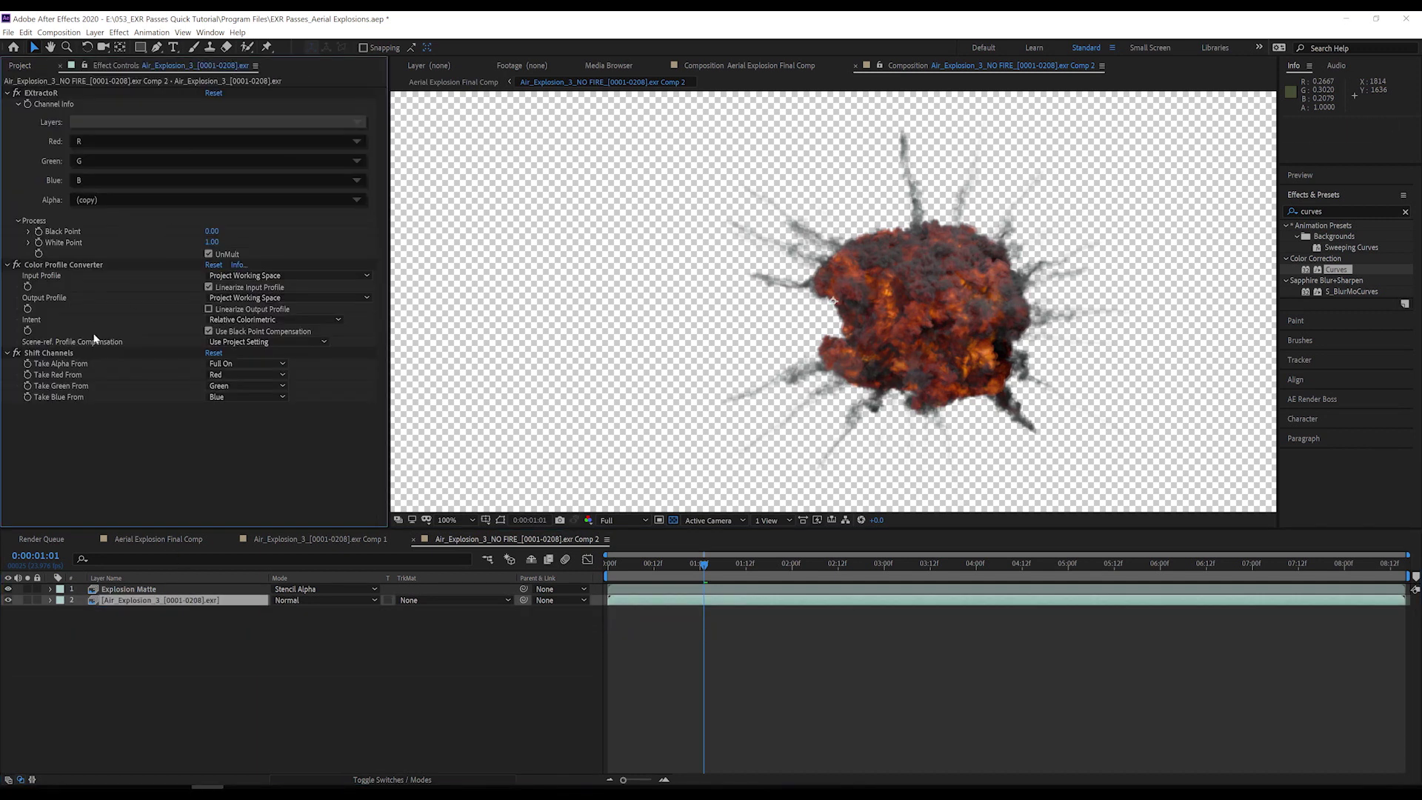
{"action": "left_click", "coordinate": [85, 268]}
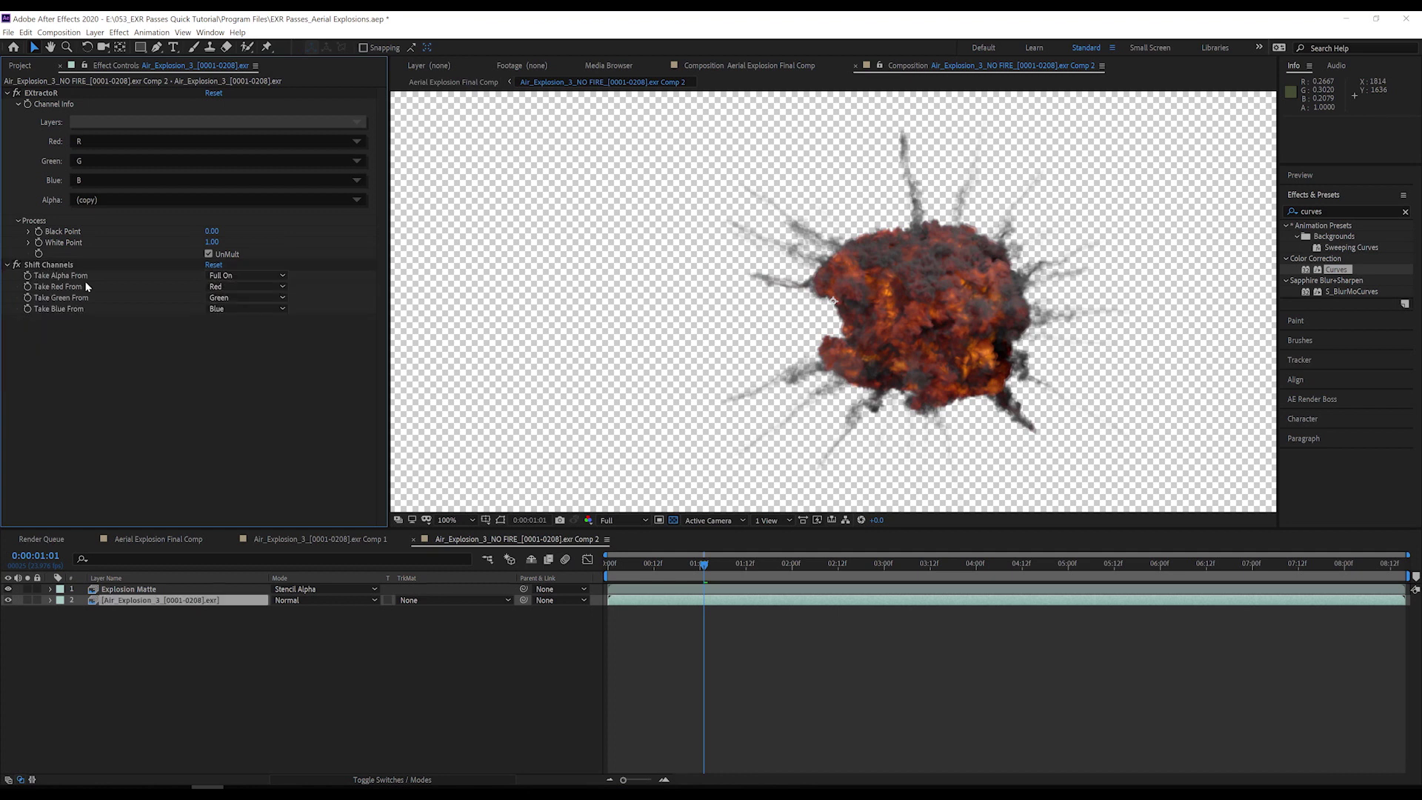
{"action": "type", "text": "GB"}
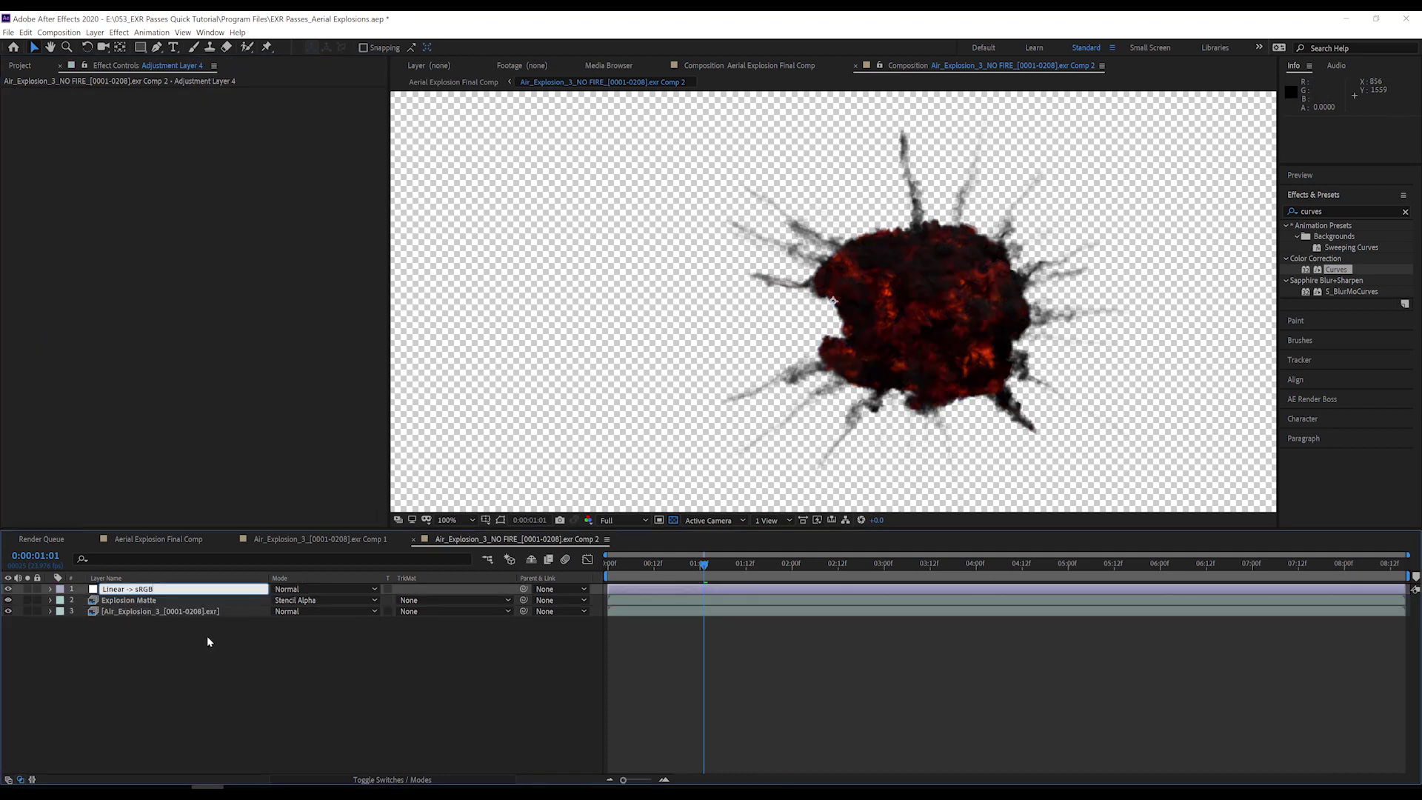
{"action": "key", "text": "Return"}
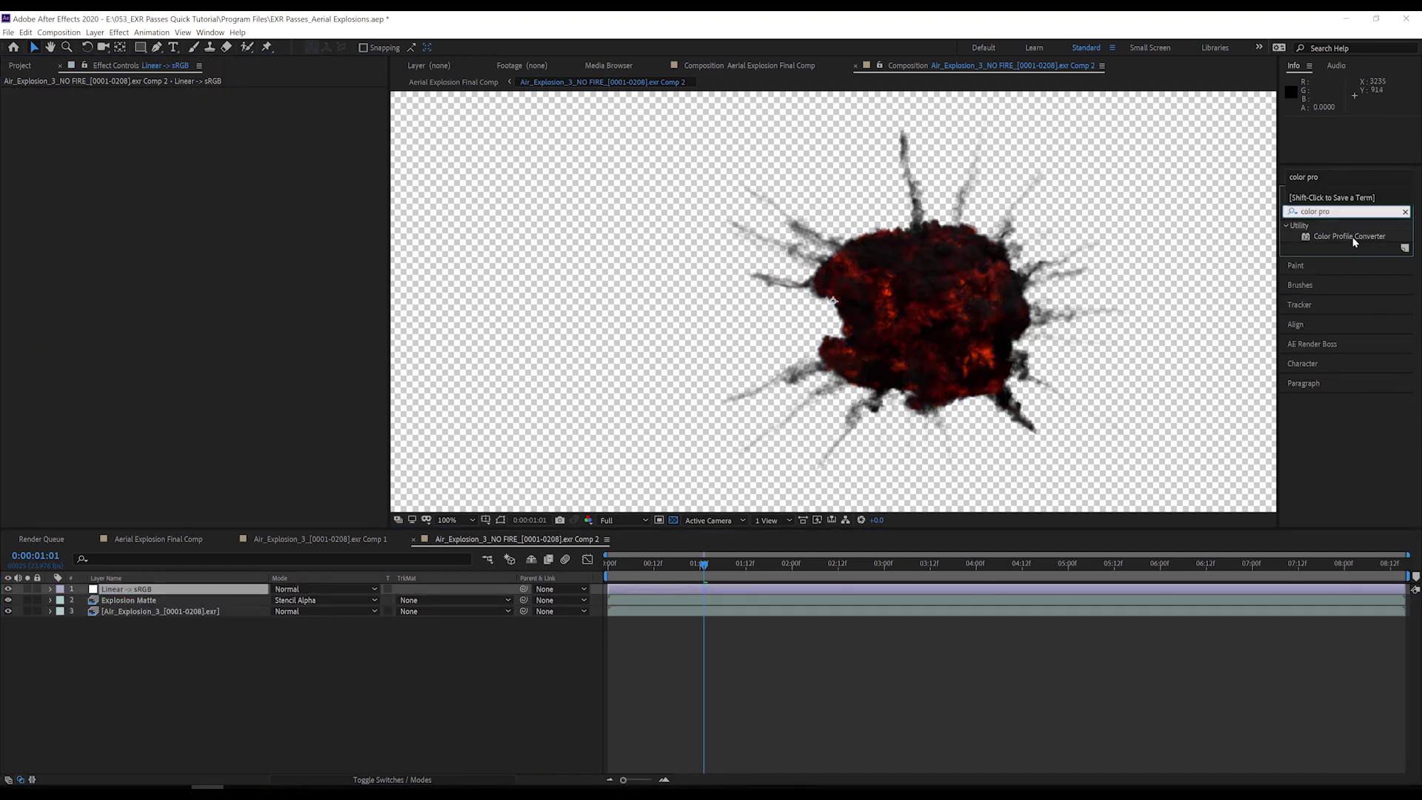
Put Color Profile Converter on the adjustment layer with Linearize Input Profile, then duplicate the EXR twice.
{"action": "left_click_drag", "start_coordinate": [1349, 237], "coordinate": [260, 235]}
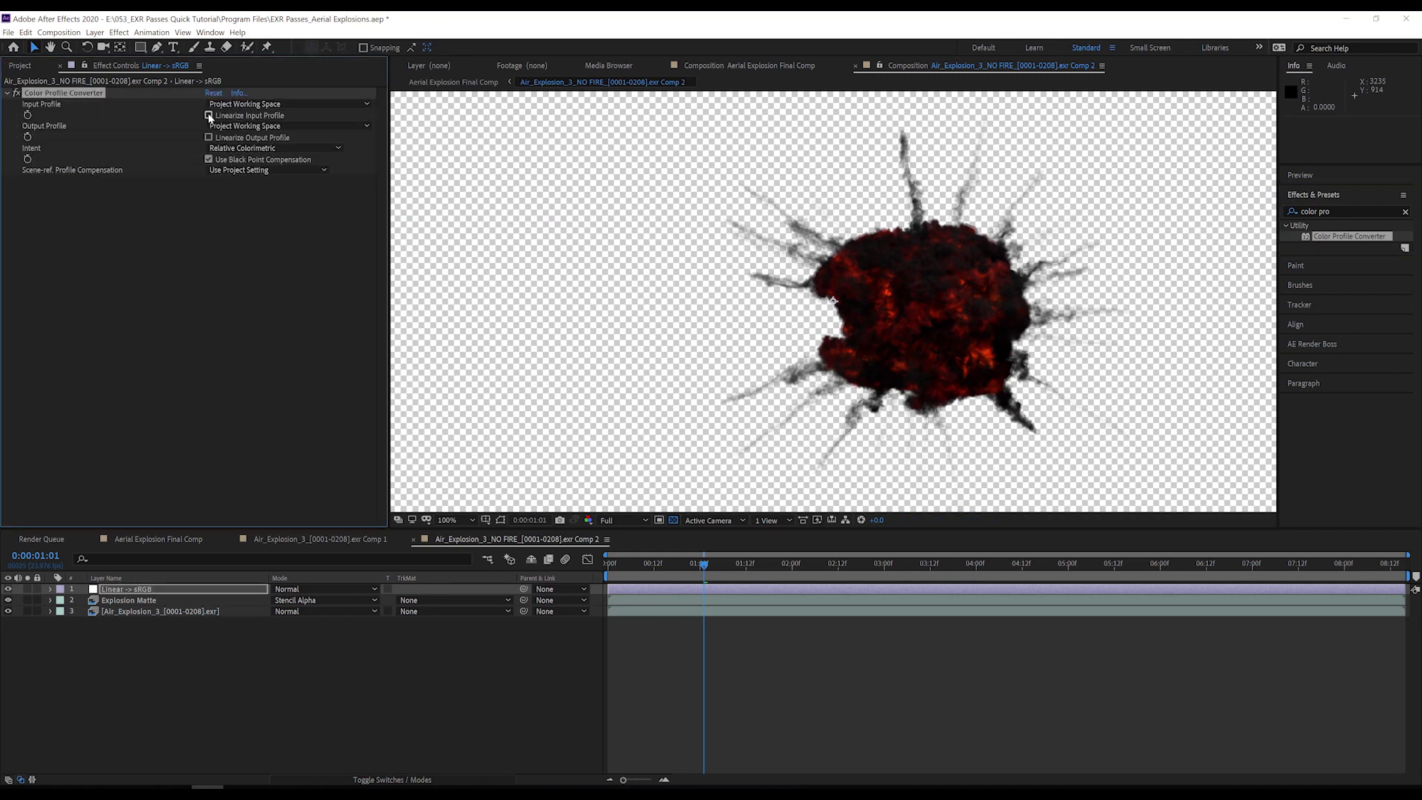
{"action": "left_click", "coordinate": [209, 115]}
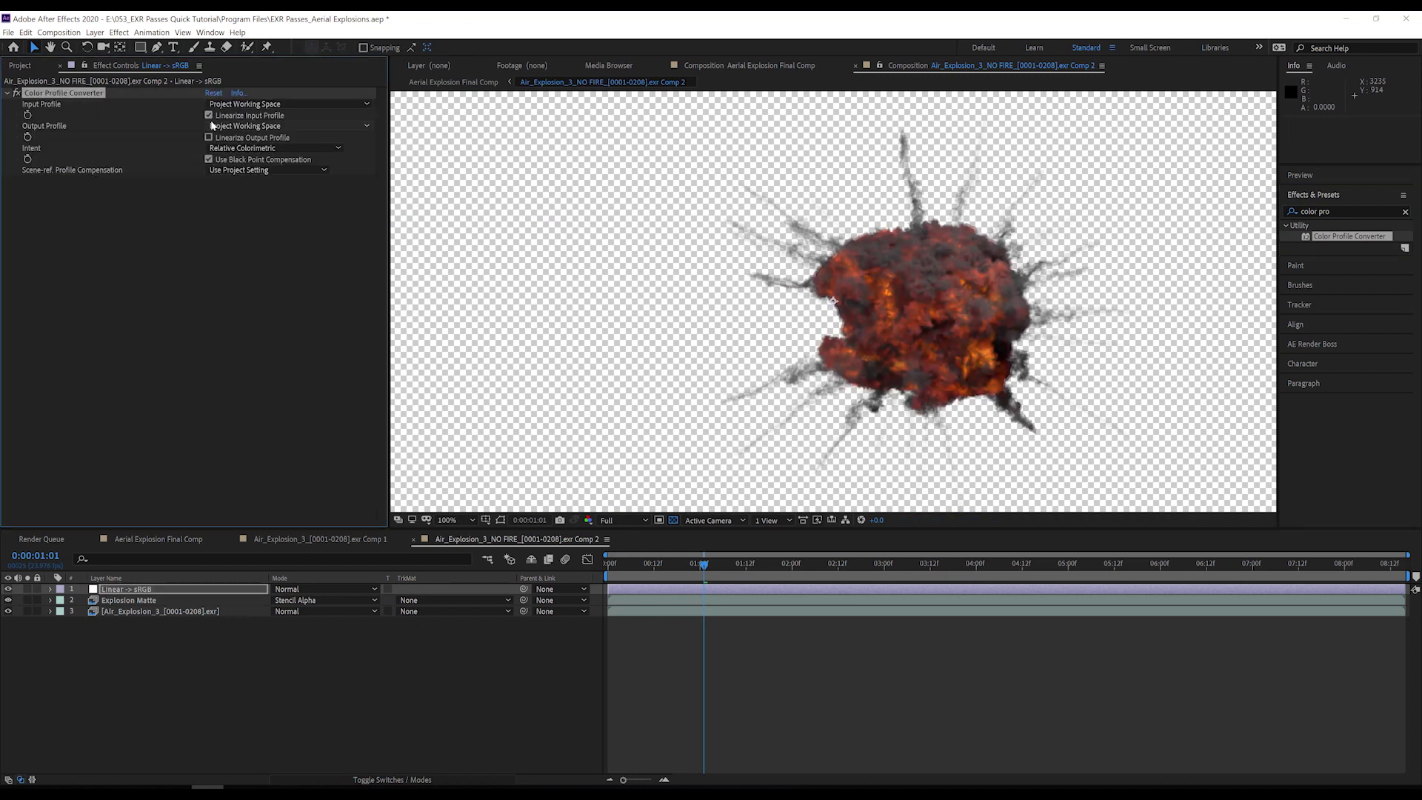
{"action": "left_click", "coordinate": [200, 612]}
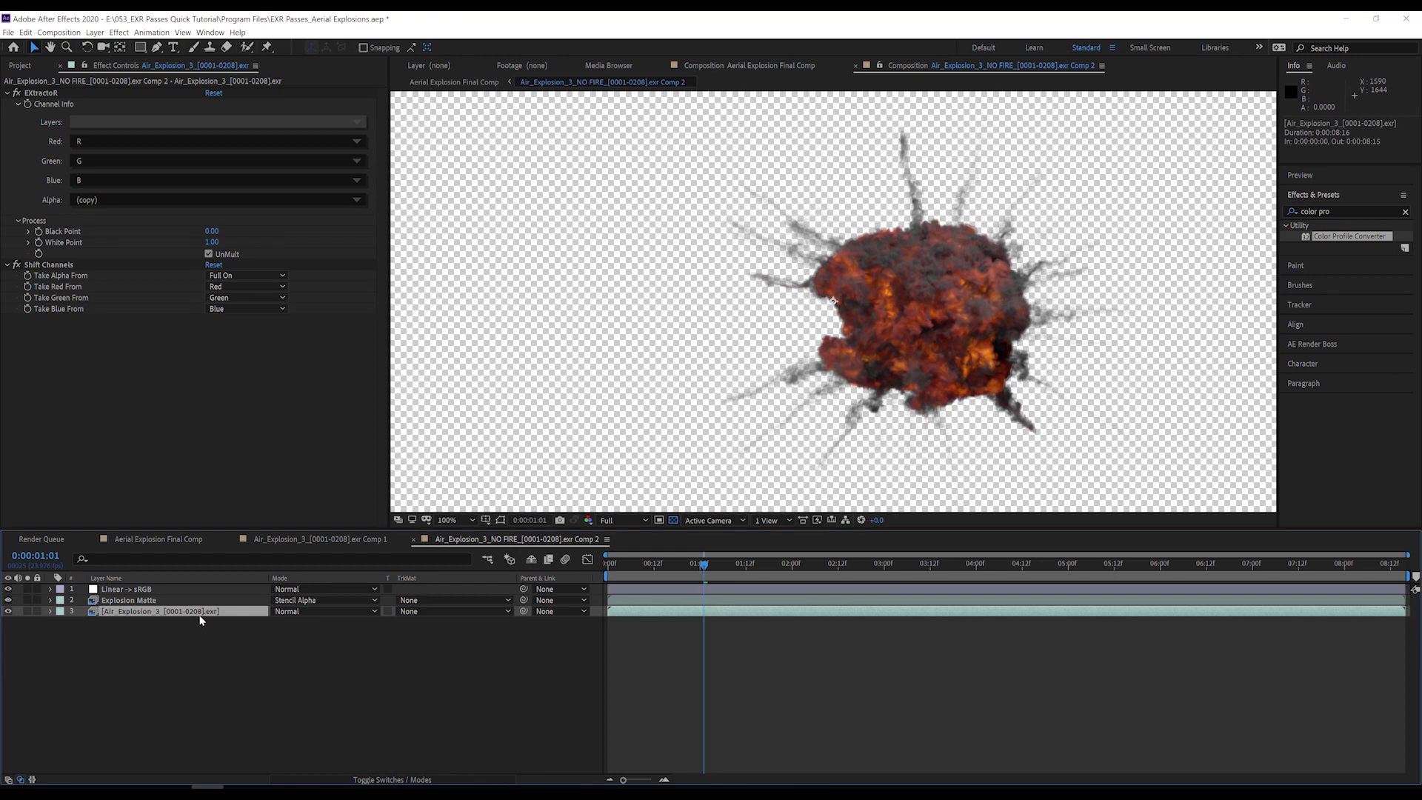
{"action": "key", "text": "ctrl+d"}
{"action": "key", "text": "ctrl+d"}
Rename the bottom EXR copy main light and extract its main_light pass.
{"action": "left_click", "coordinate": [191, 635]}
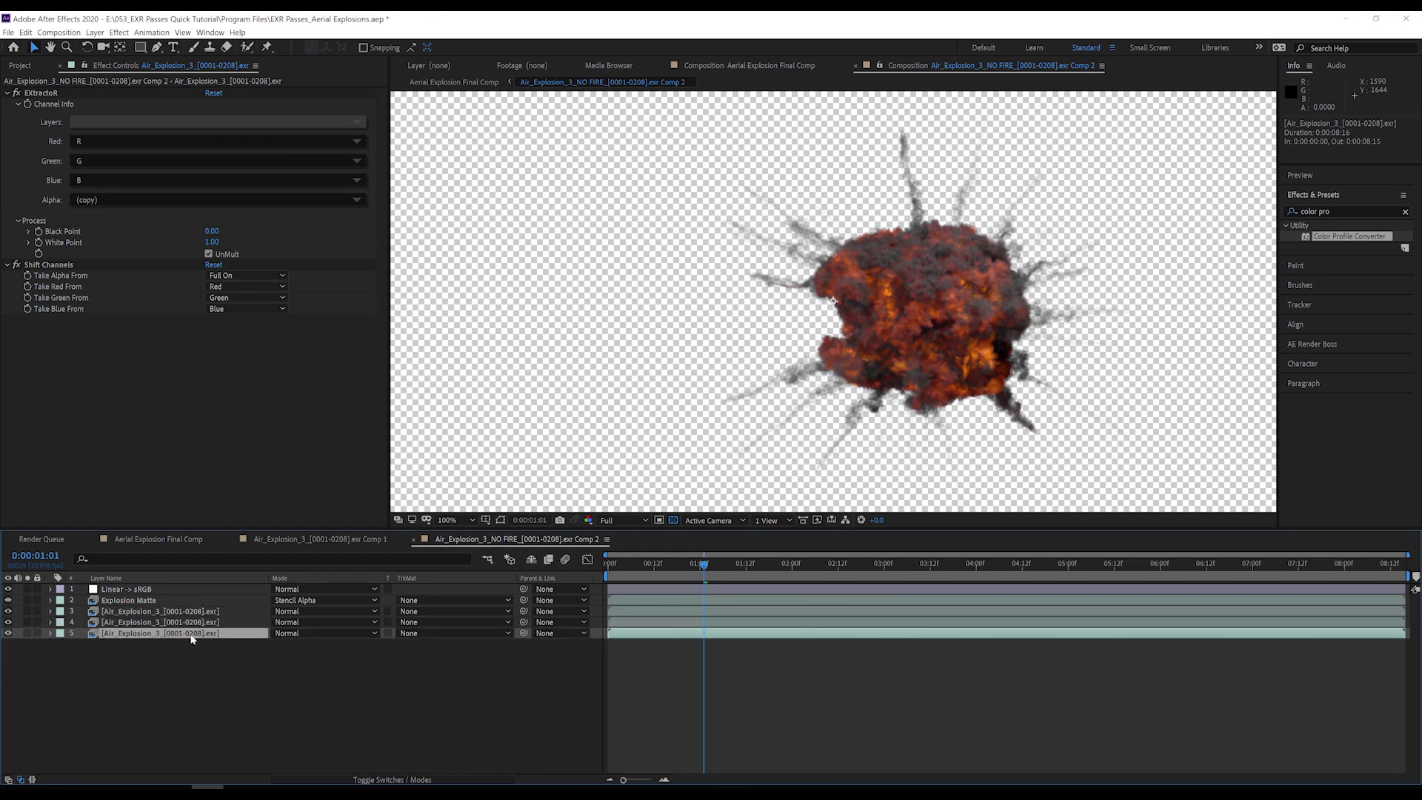
{"action": "key", "text": "Return"}
{"action": "type", "text": "mai"}
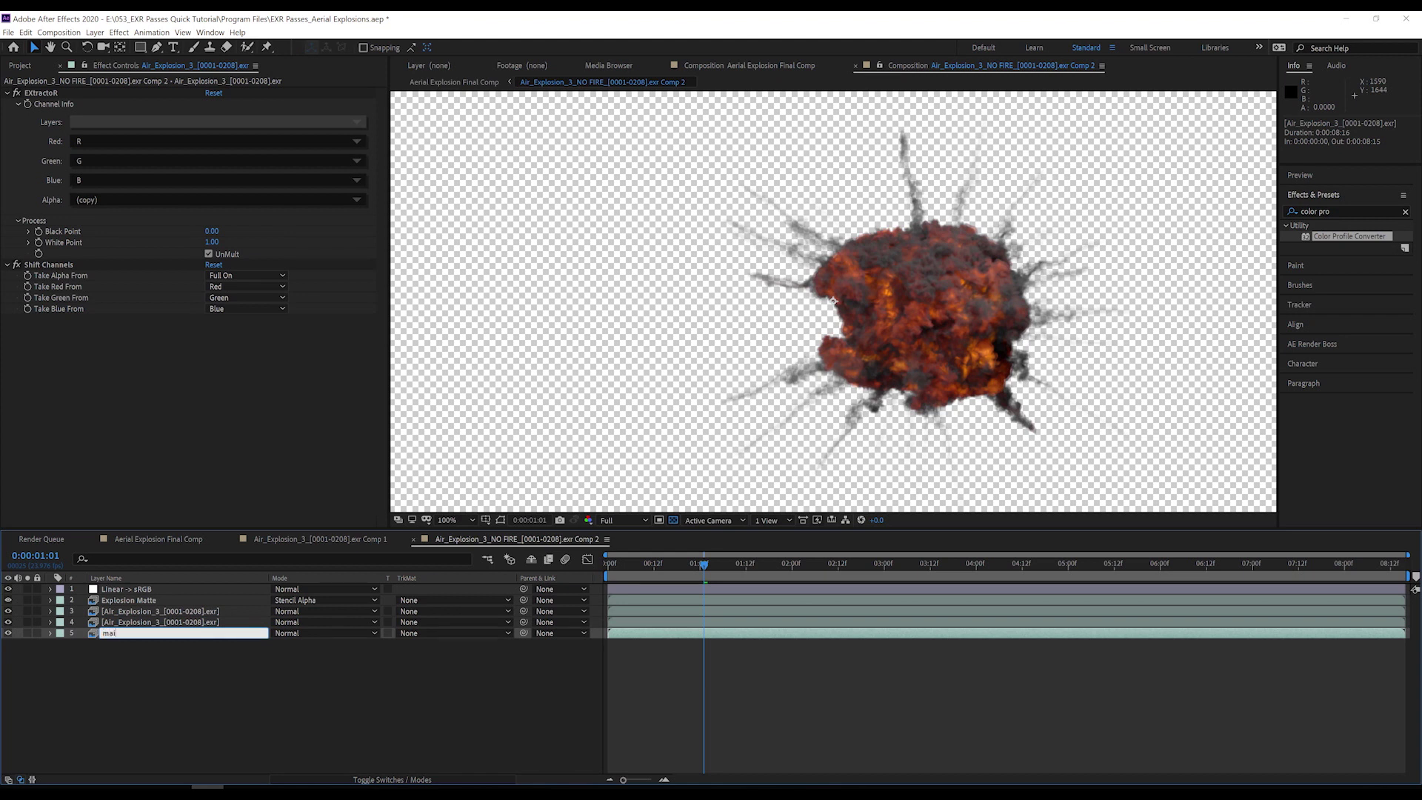
{"action": "type", "text": "n light"}
{"action": "key", "text": "Return"}
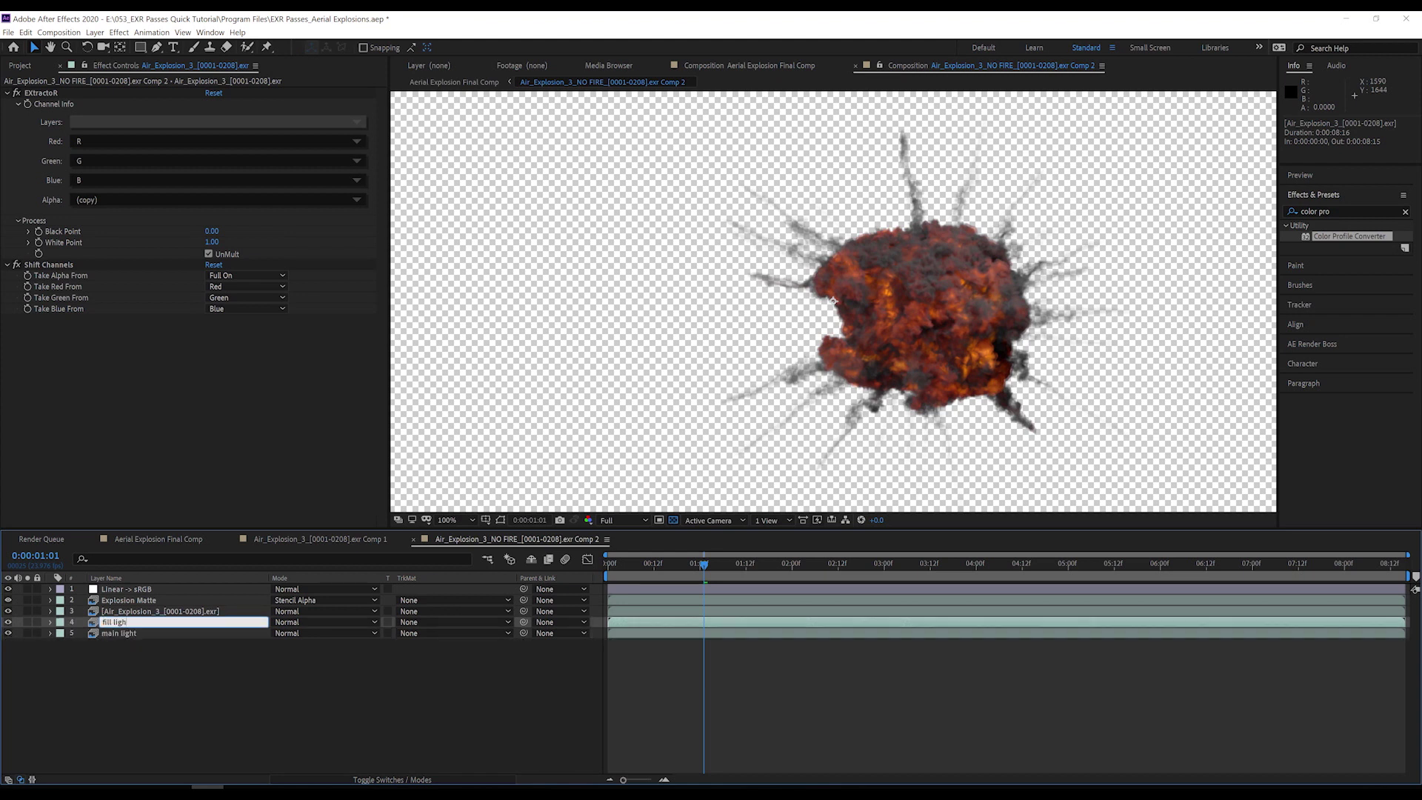
{"action": "left_click", "coordinate": [129, 122]}
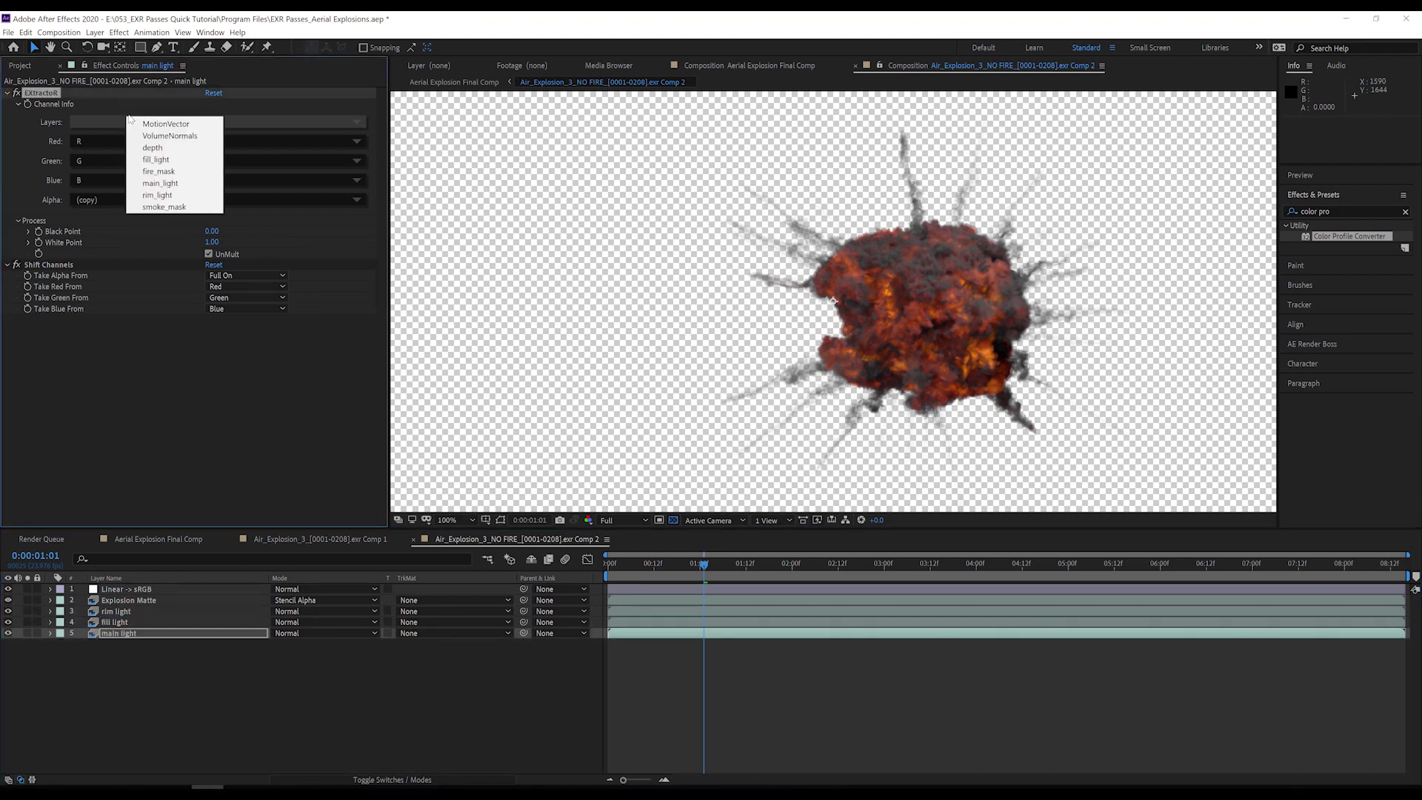
{"action": "left_click", "coordinate": [160, 183]}
Set the fill light and rim light layers to extract the fill_light and rim_light passes.
{"action": "left_click", "coordinate": [111, 624]}
{"action": "left_click", "coordinate": [138, 125]}
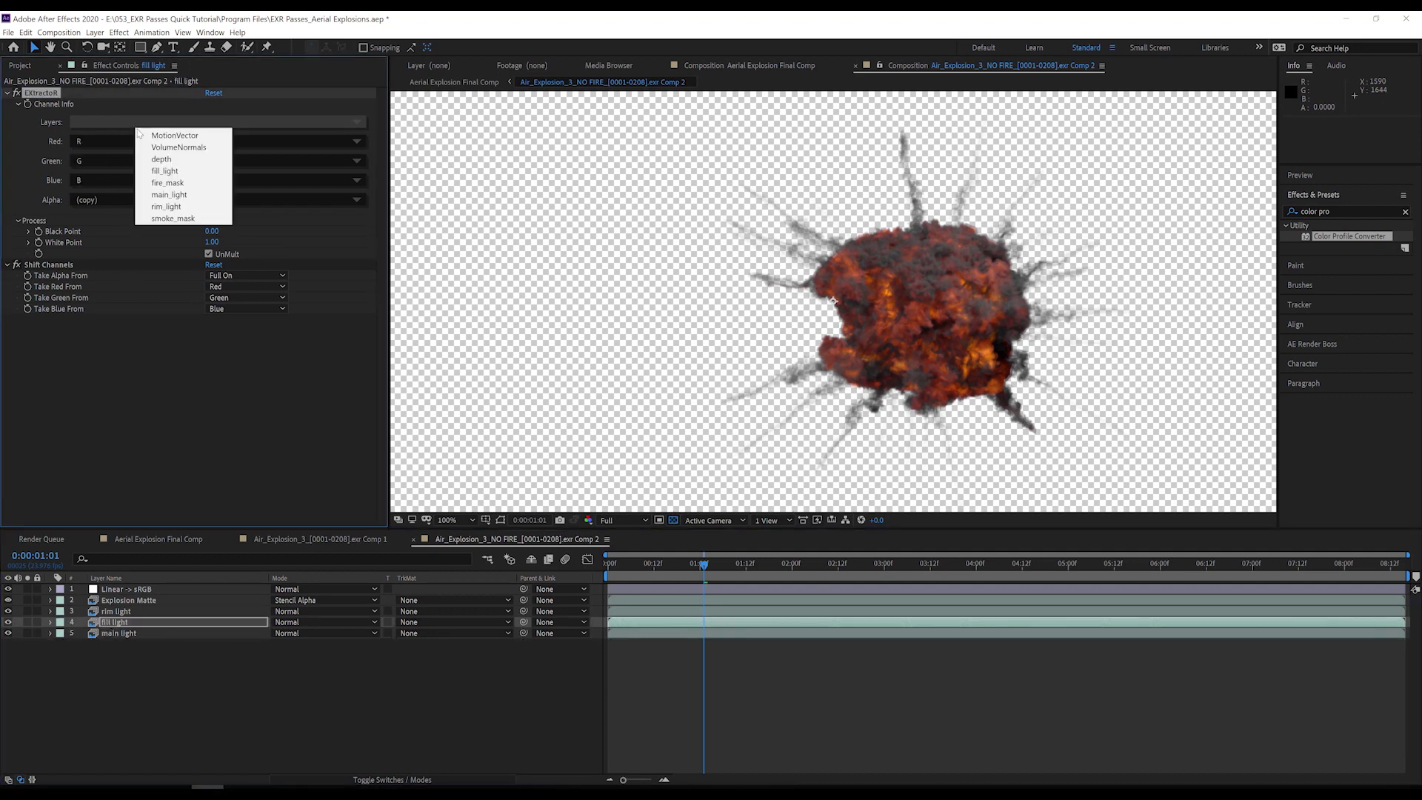
{"action": "left_click", "coordinate": [165, 171]}
{"action": "left_click", "coordinate": [115, 612]}
{"action": "left_click", "coordinate": [184, 133]}
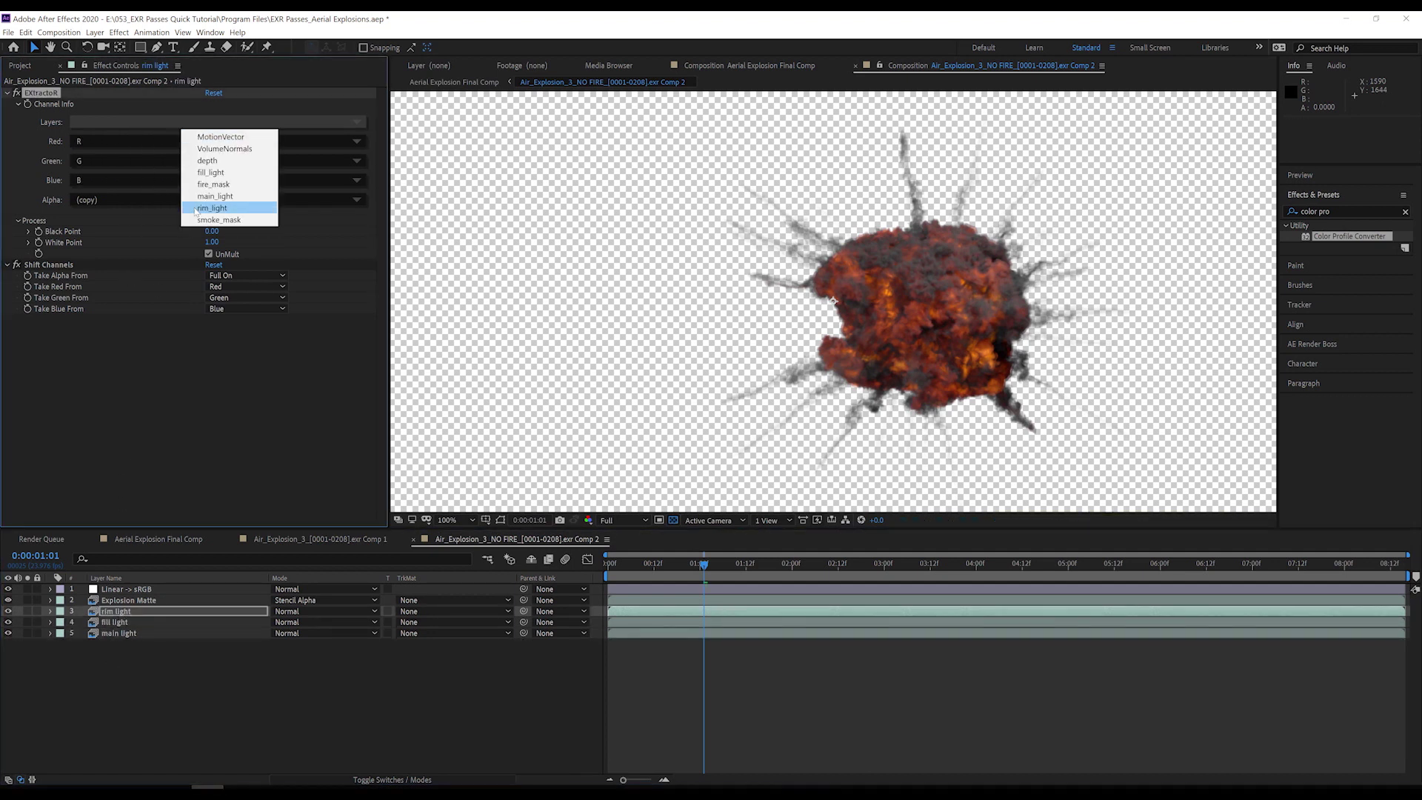
{"action": "left_click", "coordinate": [196, 210]}
Set all three light layers to the Add blend mode.
{"action": "left_click", "coordinate": [178, 635], "text": "shift"}
{"action": "left_click", "coordinate": [314, 615]}
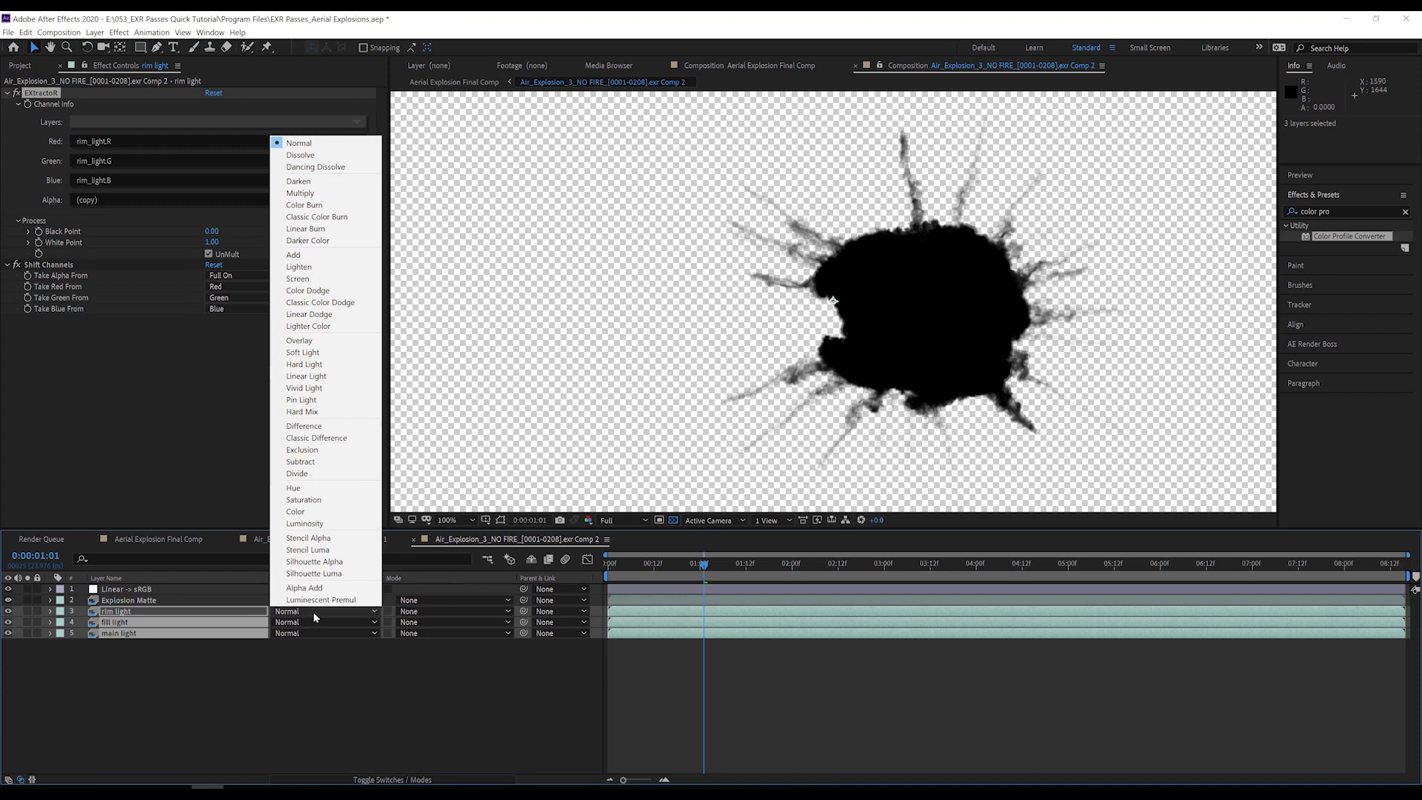
{"action": "left_click", "coordinate": [326, 255]}
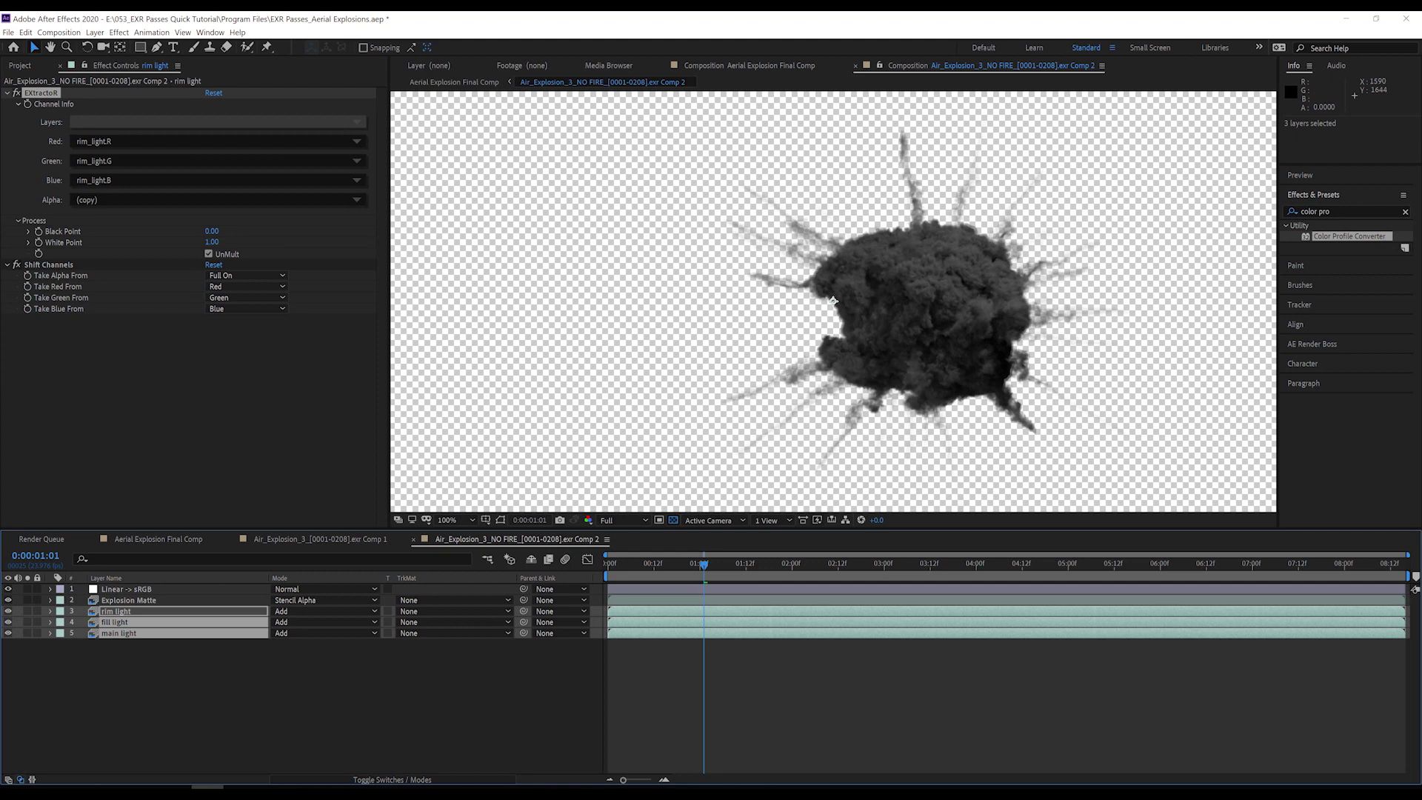
{"action": "left_click", "coordinate": [242, 669]}
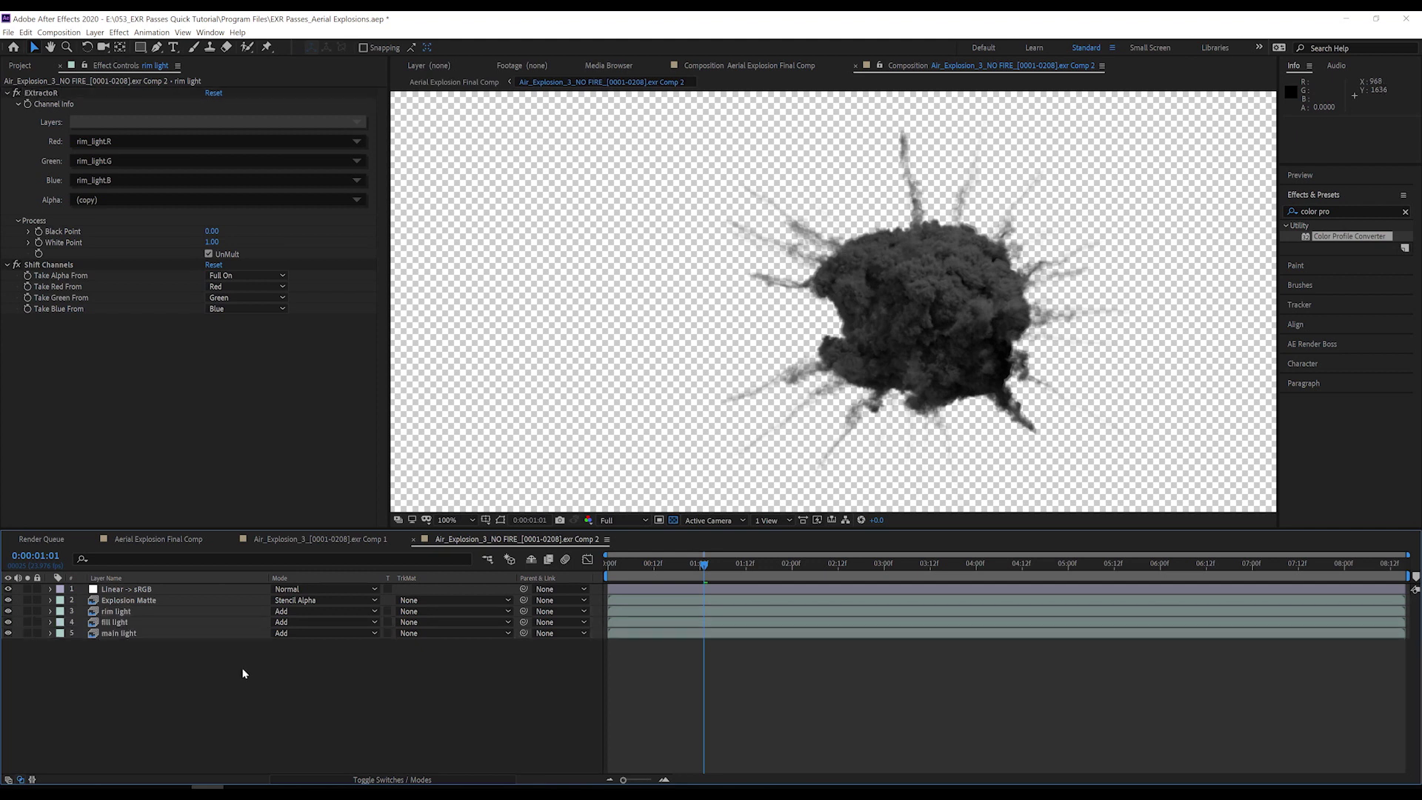
Add Exposure 1.00 to the main light layer with Bypass Linear Light Conversion on.
{"action": "left_click", "coordinate": [237, 634]}
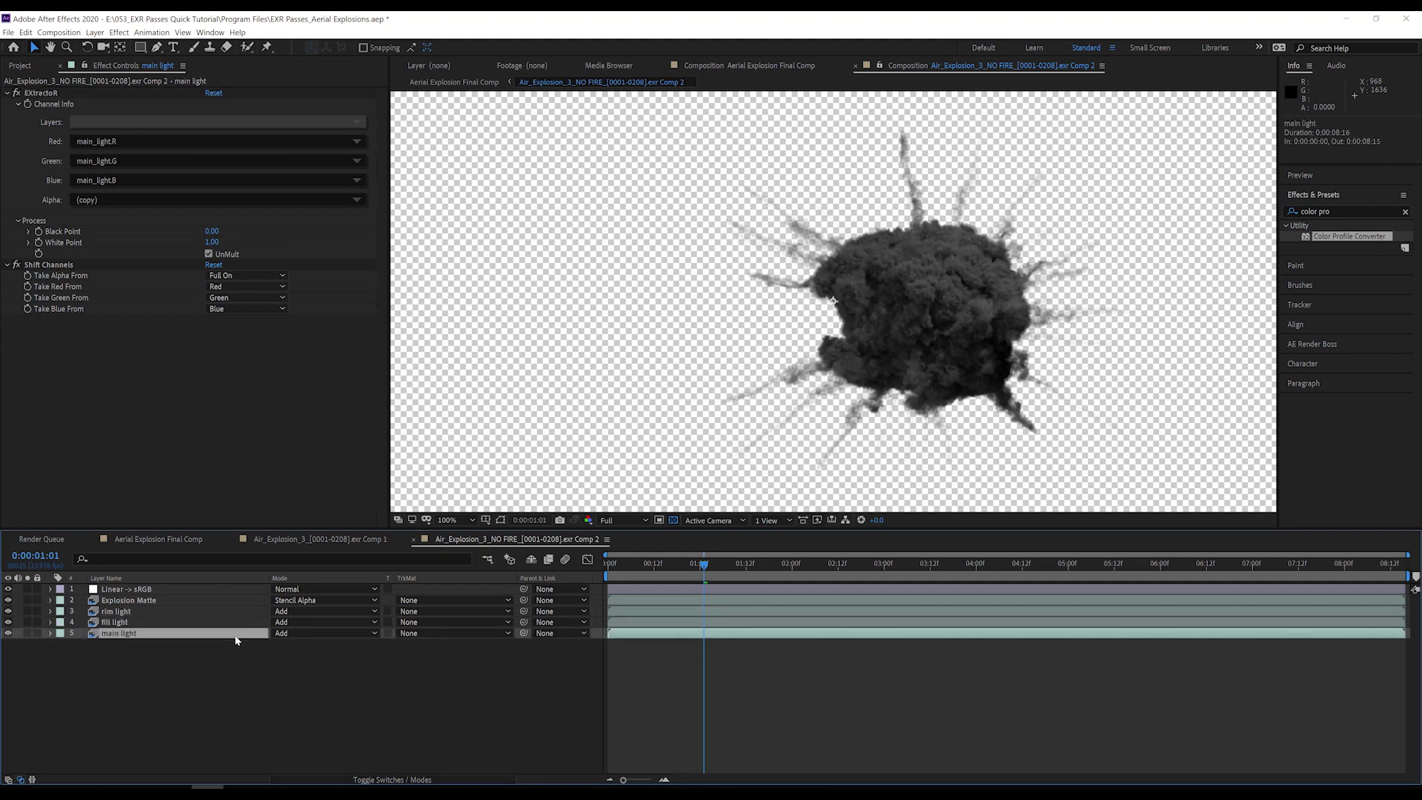
{"action": "left_click", "coordinate": [1351, 211]}
{"action": "type", "text": "expos"}
{"action": "left_click_drag", "start_coordinate": [1340, 346], "coordinate": [207, 412]}
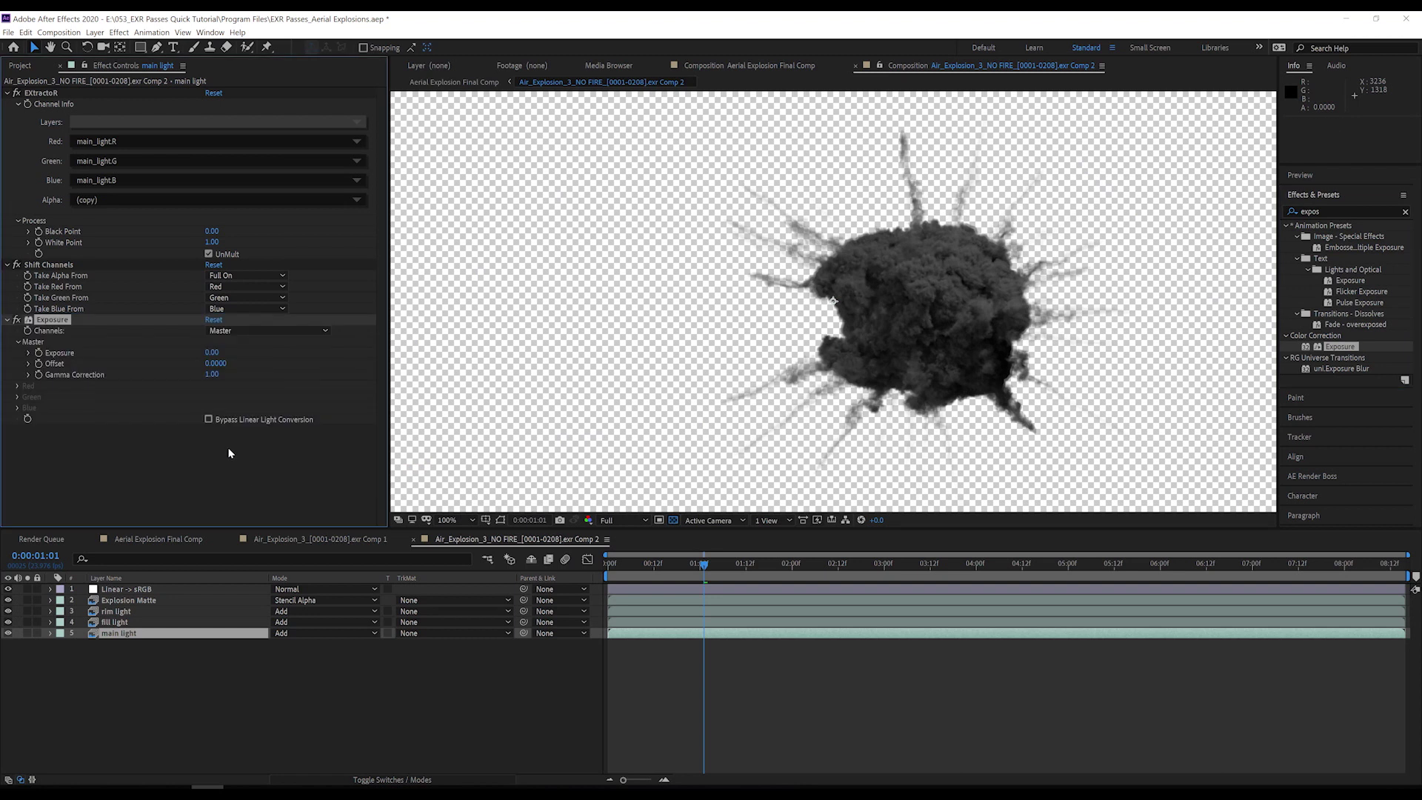
{"action": "left_click", "coordinate": [211, 352]}
{"action": "type", "text": "1"}
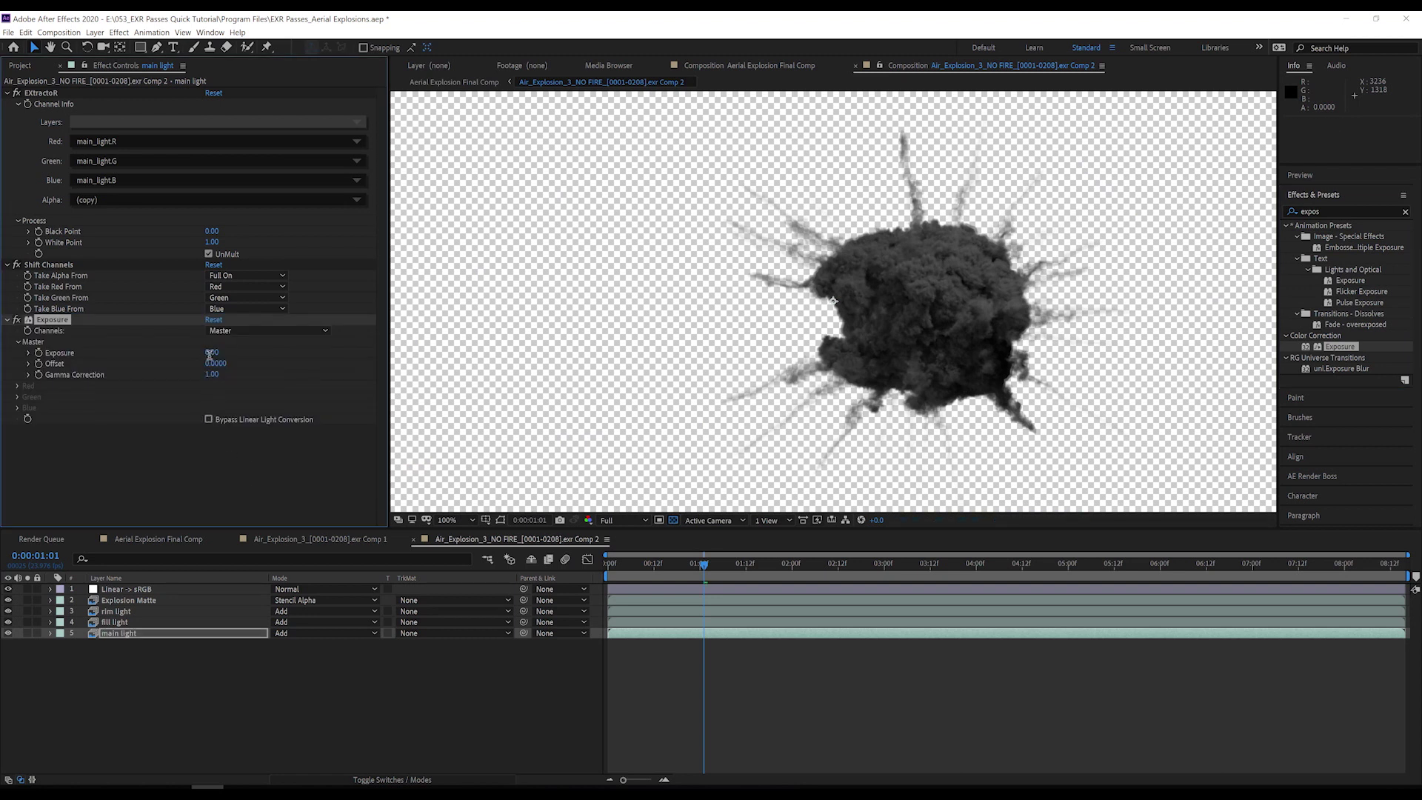
{"action": "key", "text": "Return"}
{"action": "left_click", "coordinate": [245, 420]}
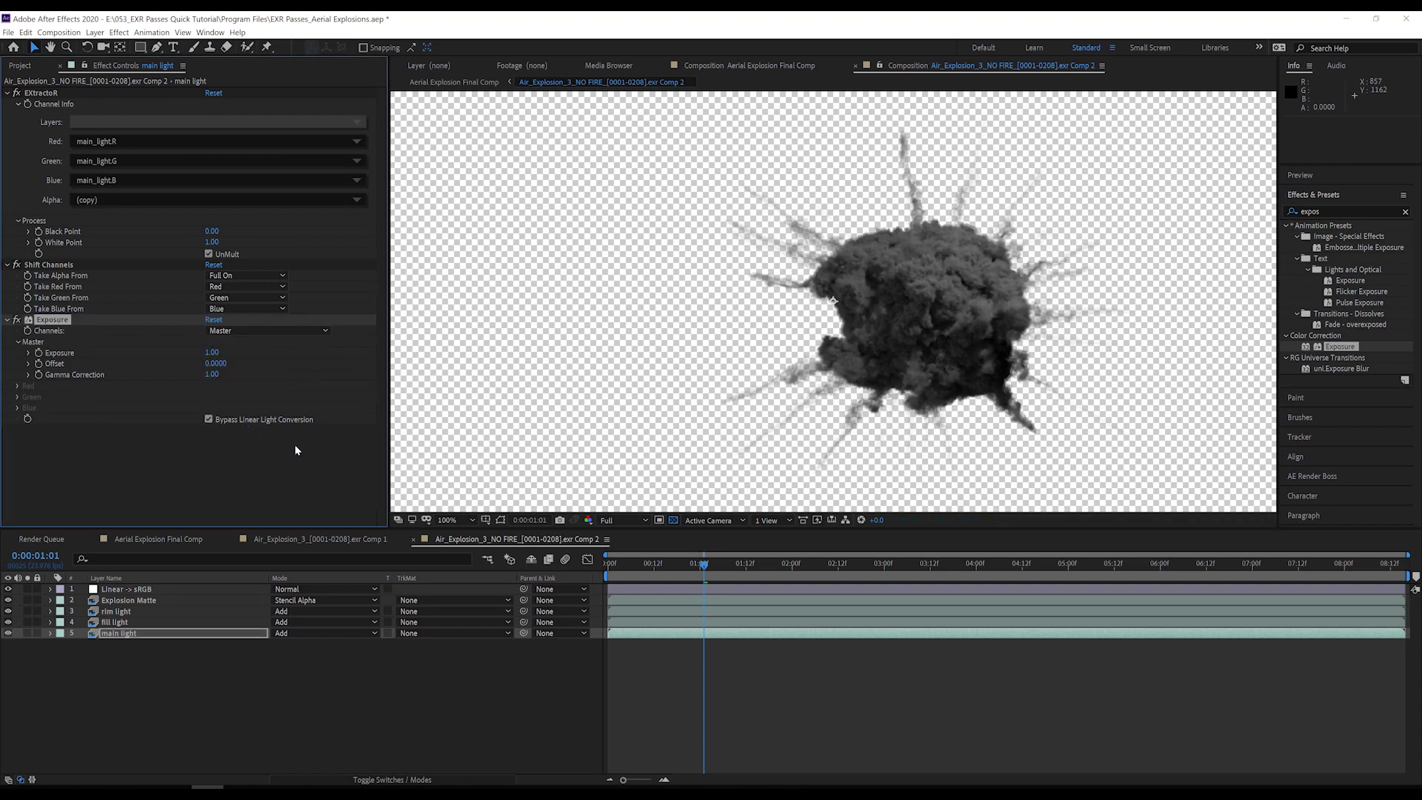
Toggle the main light Exposure off and on in the Aerial Explosion Final Comp to compare.
{"action": "left_click", "coordinate": [749, 65]}
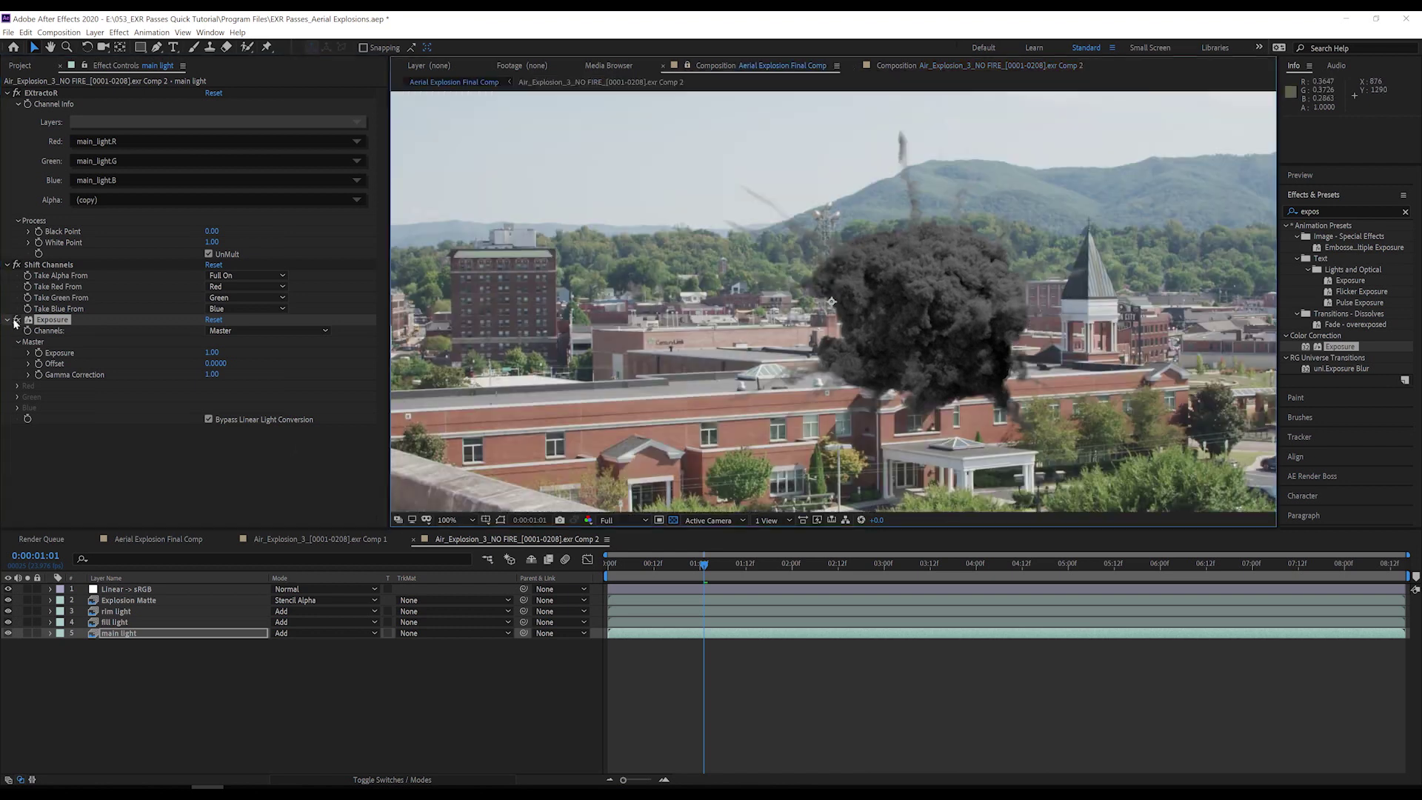
{"action": "left_click", "coordinate": [17, 320]}
{"action": "left_click", "coordinate": [17, 320]}
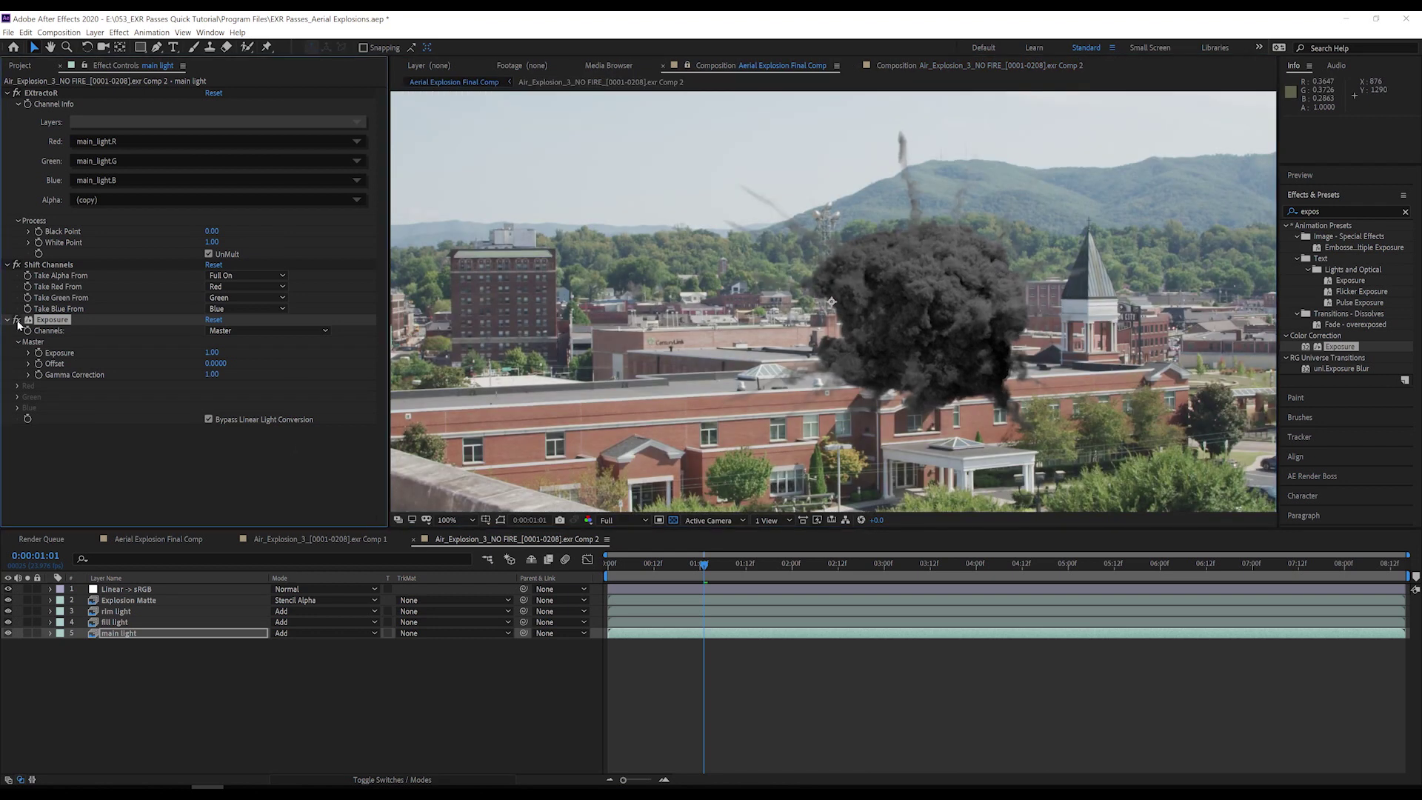
{"action": "left_click", "coordinate": [17, 320]}
{"action": "left_click", "coordinate": [17, 320]}
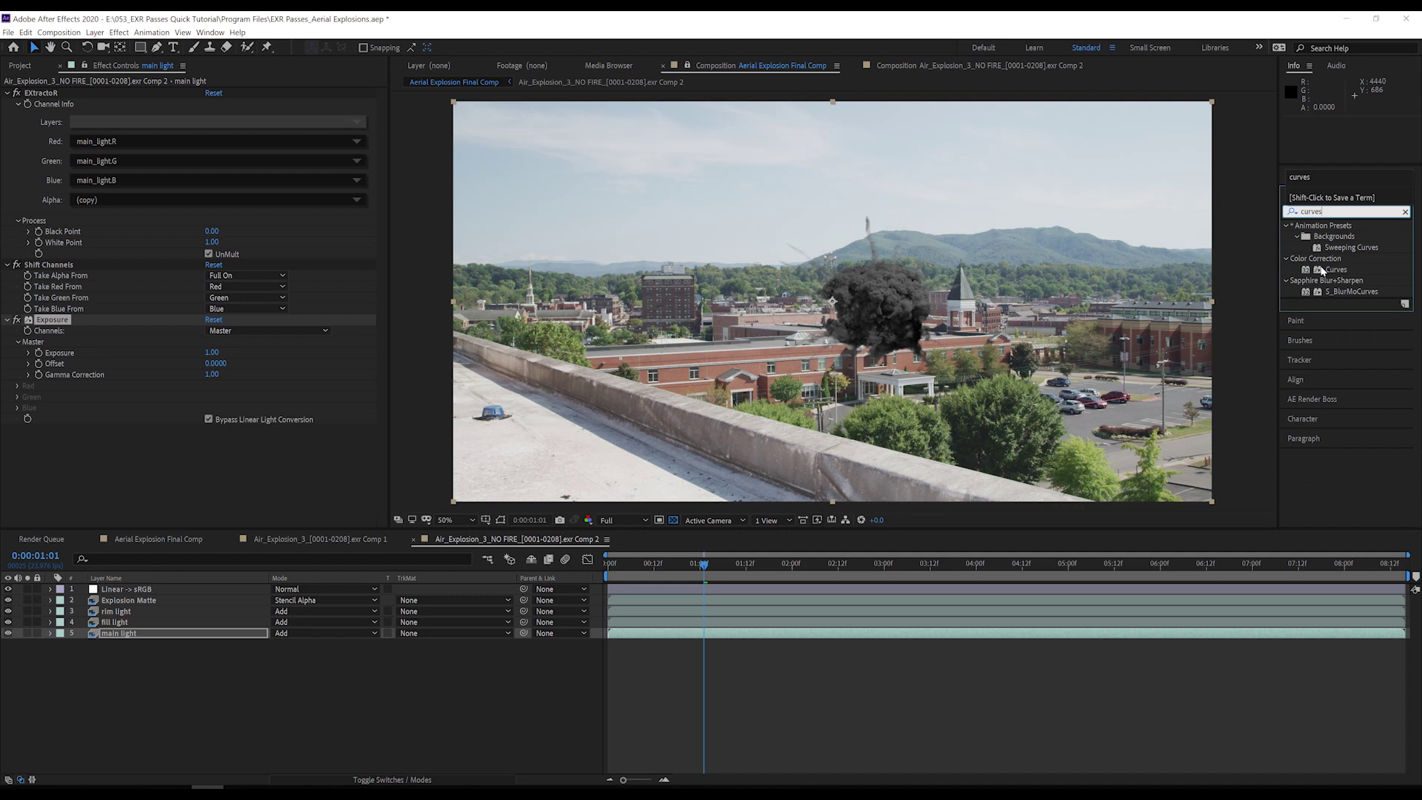
Add Curves to main light and lower the Blue channel curve.
{"action": "left_click_drag", "start_coordinate": [1324, 271], "coordinate": [481, 304]}
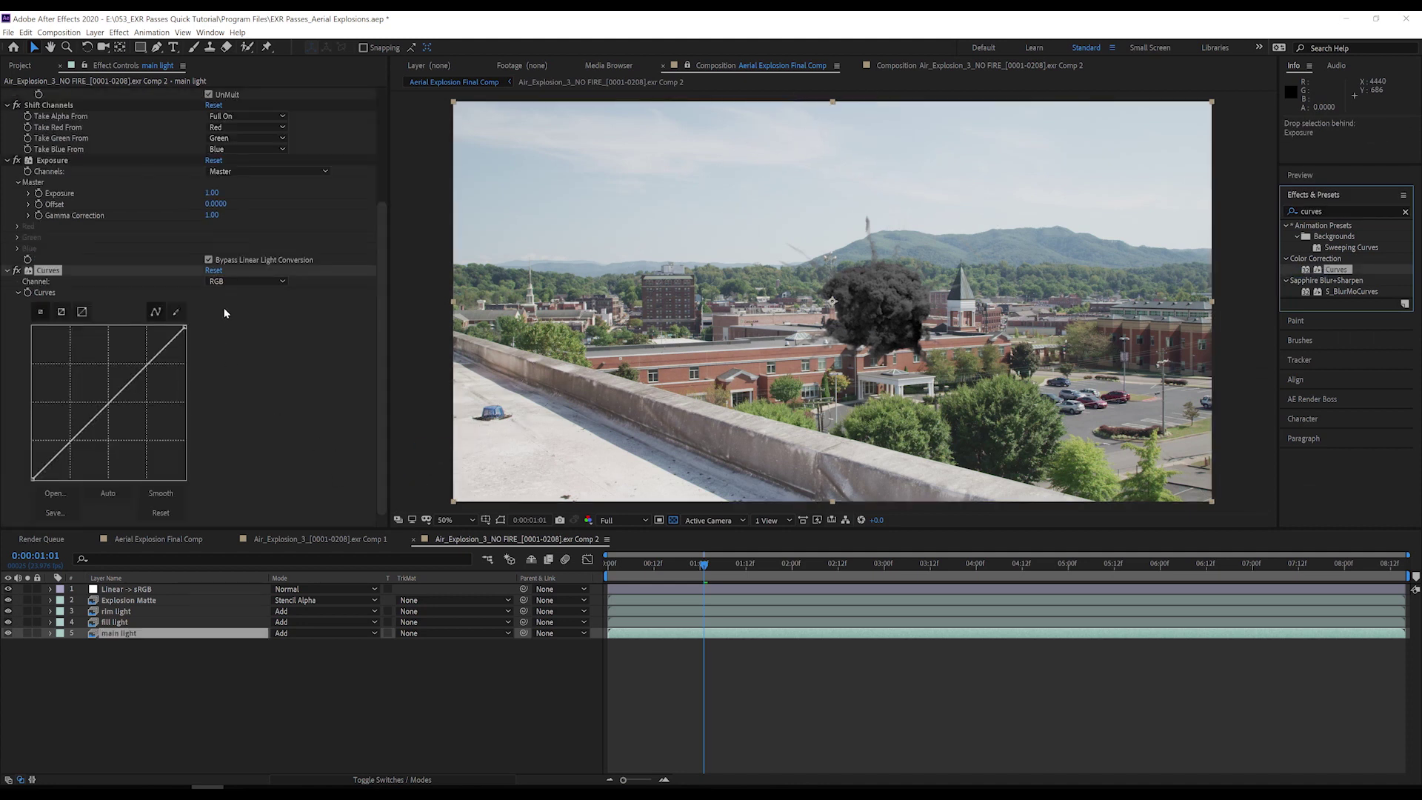
{"action": "left_click", "coordinate": [226, 282]}
{"action": "left_click", "coordinate": [232, 328]}
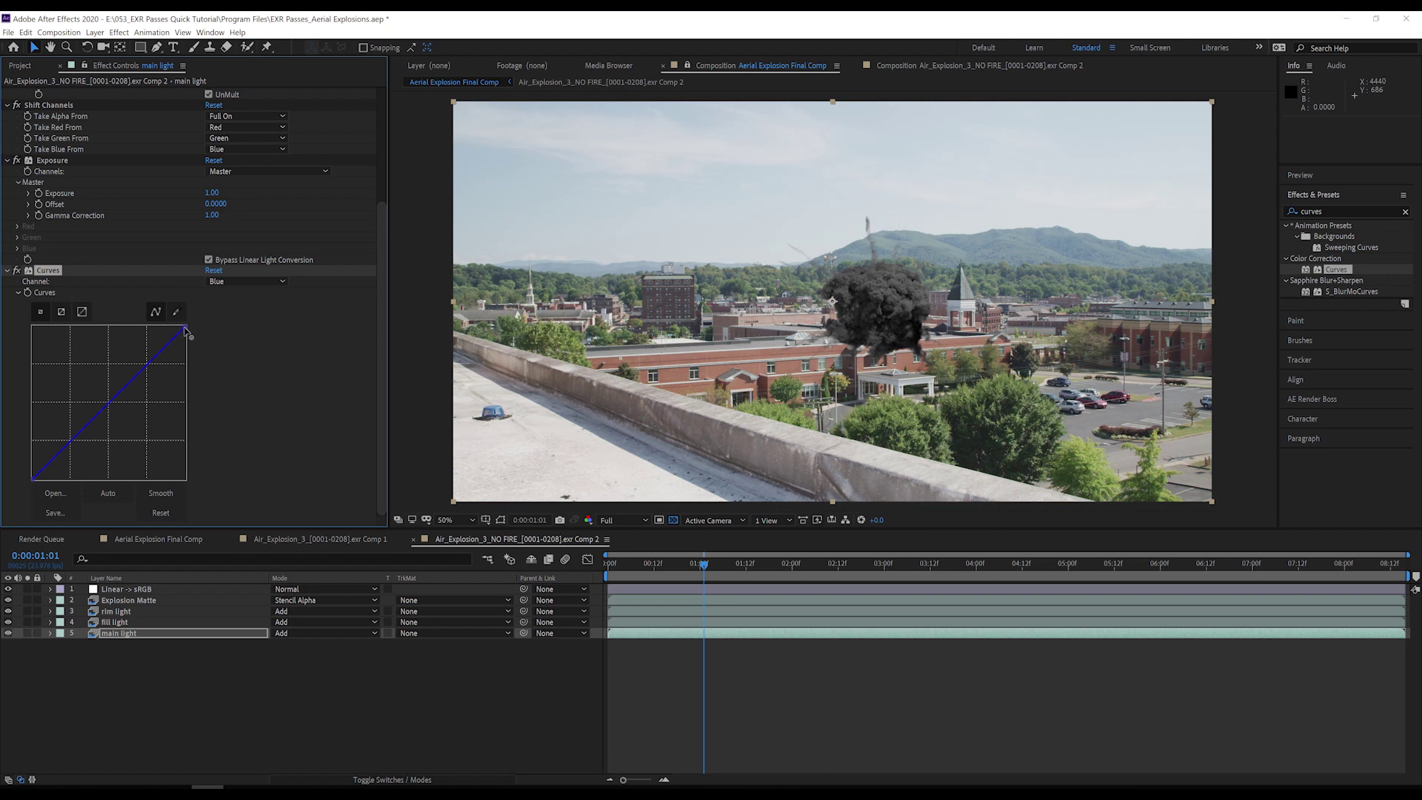
{"action": "left_click_drag", "start_coordinate": [182, 326], "coordinate": [184, 326]}
Give fill light Exposure 0.30 with linear light bypassed, and Curves raising the Green channel.
{"action": "left_click", "coordinate": [115, 622]}
{"action": "left_click", "coordinate": [1326, 212]}
{"action": "type", "text": "c"}
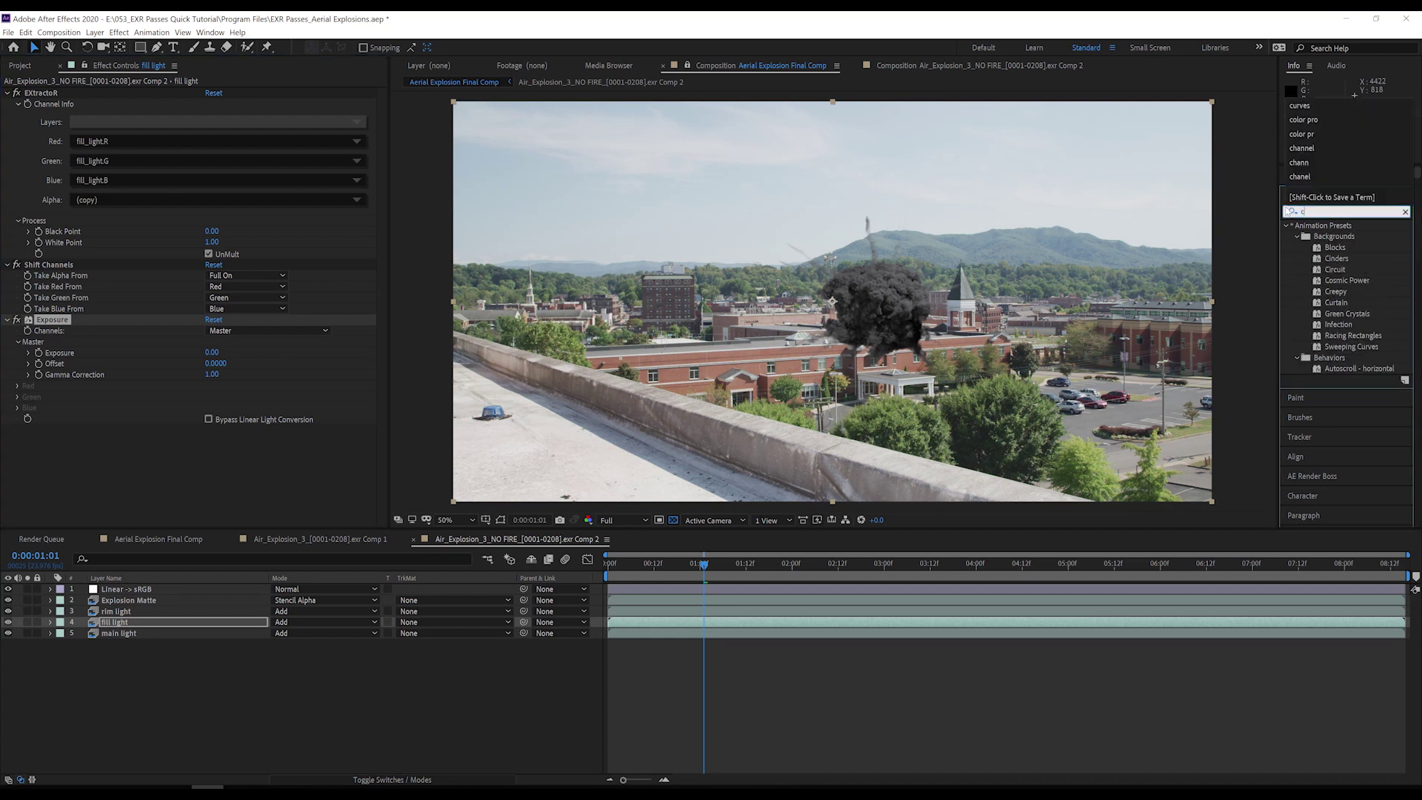
{"action": "left_click", "coordinate": [1300, 105]}
{"action": "left_click_drag", "start_coordinate": [1336, 269], "coordinate": [308, 412]}
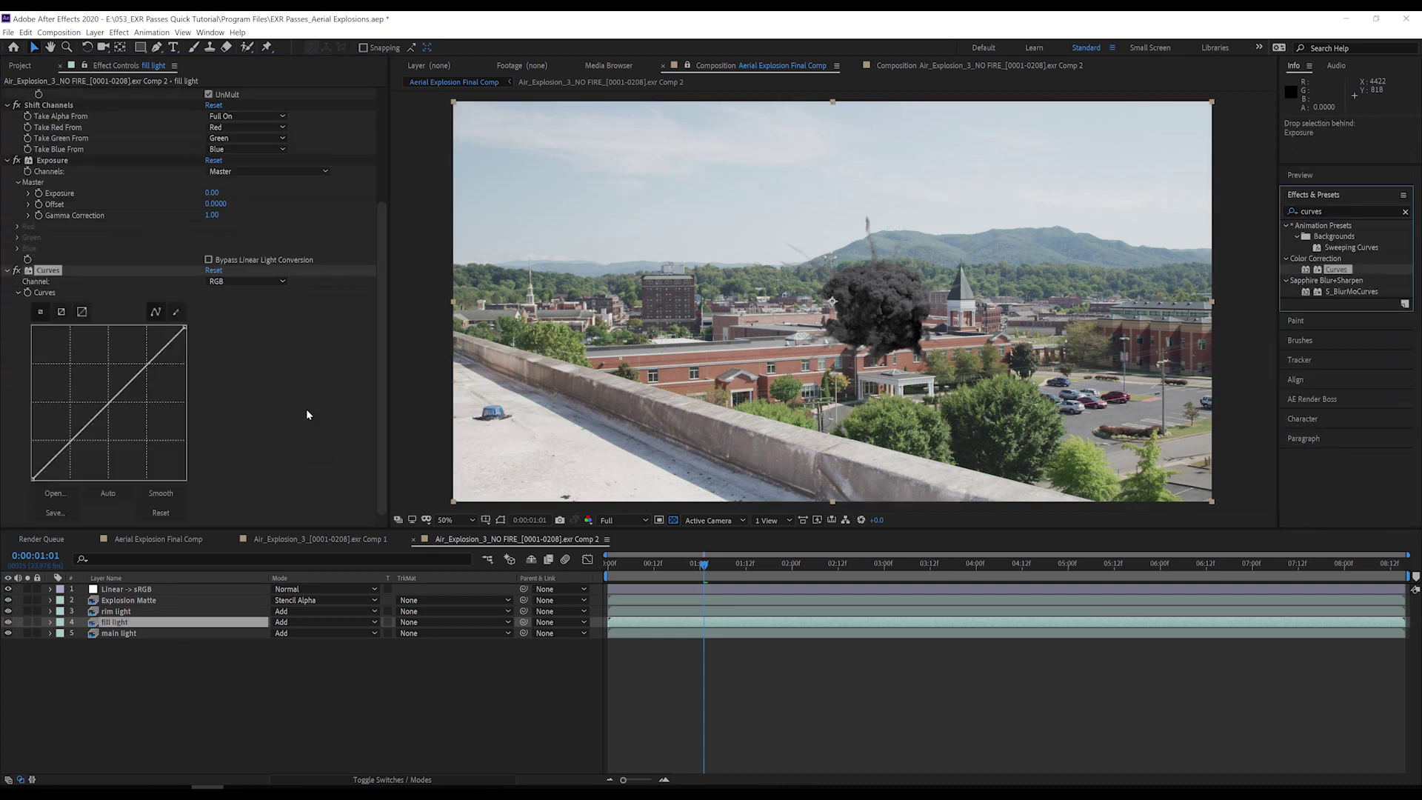
{"action": "left_click", "coordinate": [212, 191]}
{"action": "type", "text": ".3"}
{"action": "key", "text": "Return"}
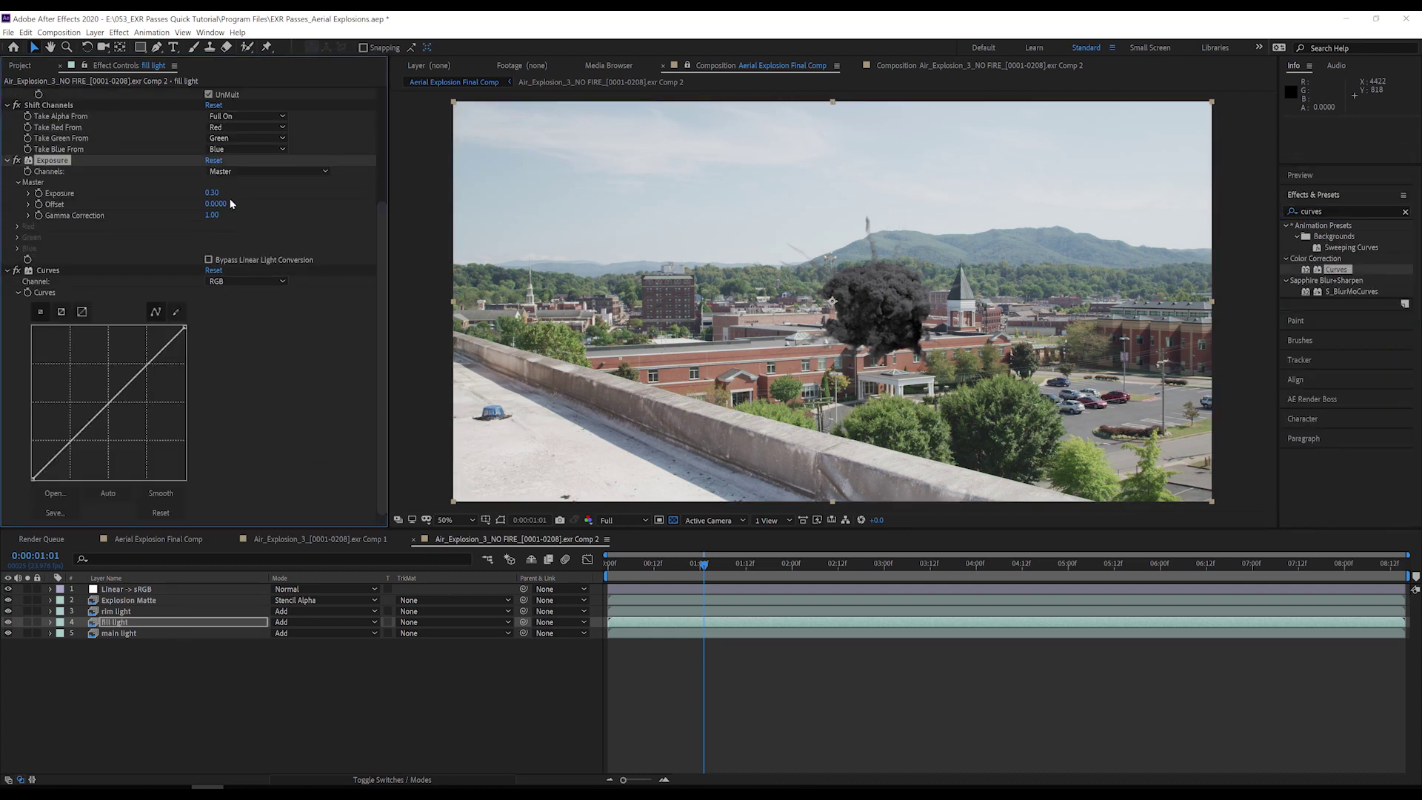
{"action": "left_click", "coordinate": [266, 262]}
{"action": "left_click", "coordinate": [242, 281]}
{"action": "left_click", "coordinate": [223, 308]}
{"action": "left_click_drag", "start_coordinate": [108, 409], "coordinate": [104, 402]}
Duplicate main light, move the copy to the top and rename it motion vectors.
{"action": "left_click", "coordinate": [177, 635]}
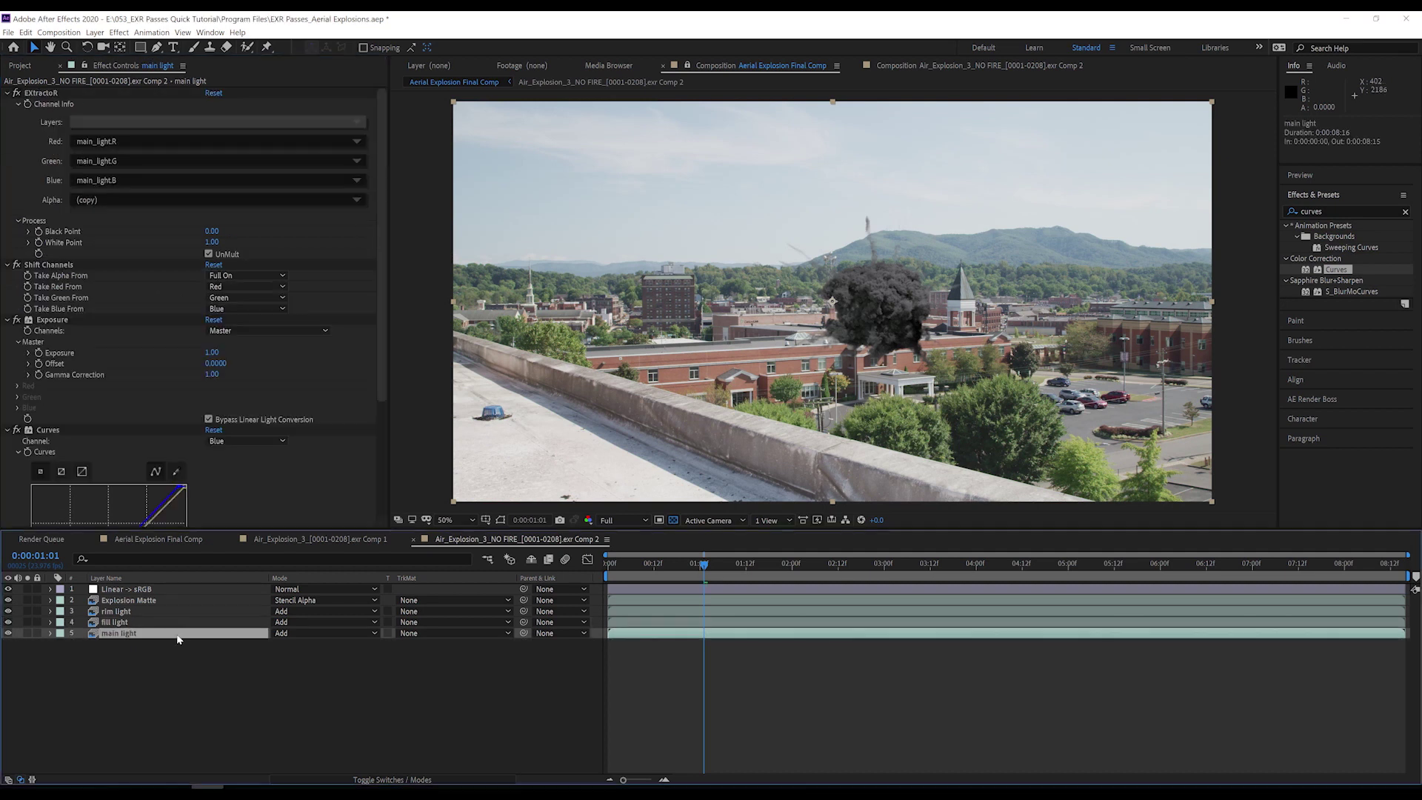
{"action": "key", "text": "ctrl+d"}
{"action": "left_click_drag", "start_coordinate": [176, 637], "coordinate": [178, 594]}
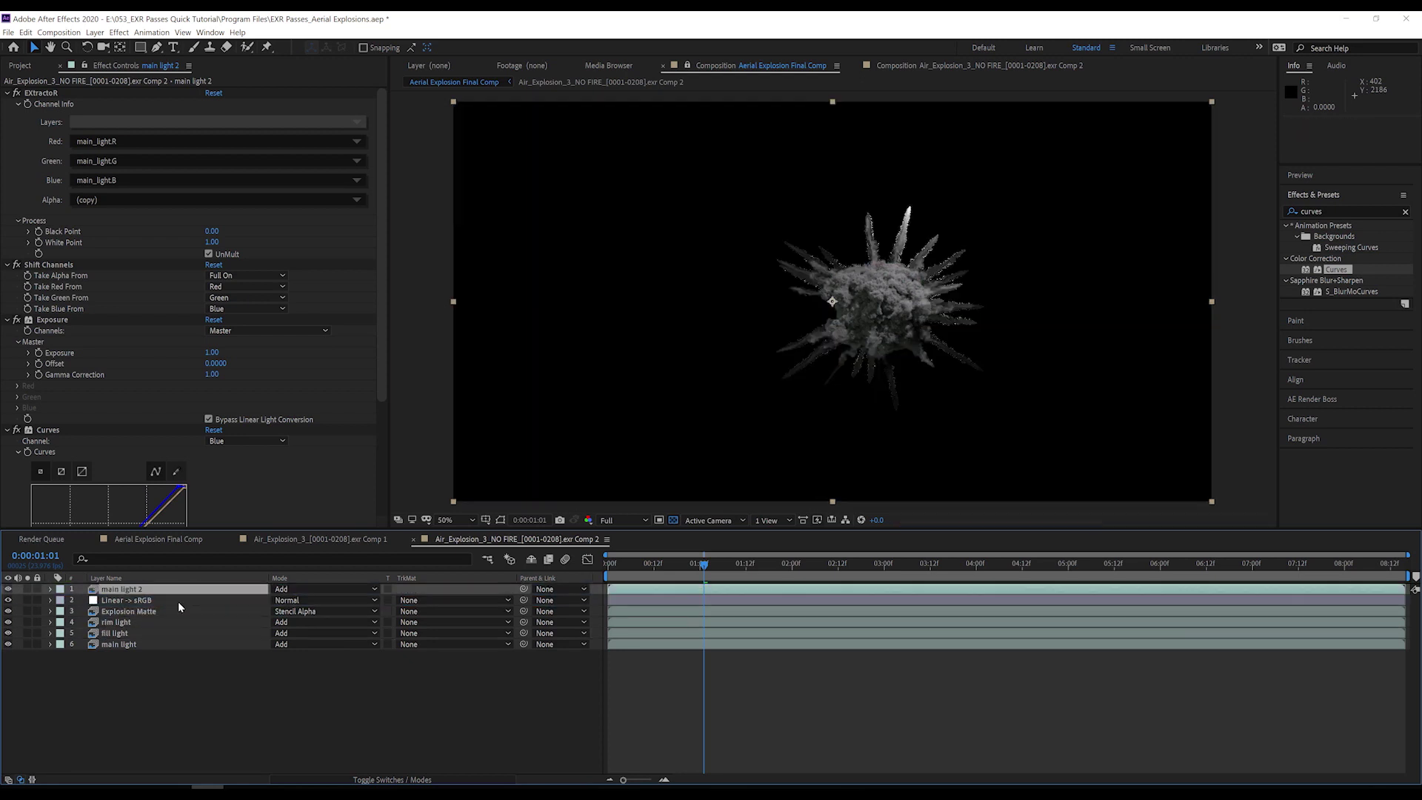
{"action": "key", "text": "Return"}
{"action": "type", "text": "motion vectors"}
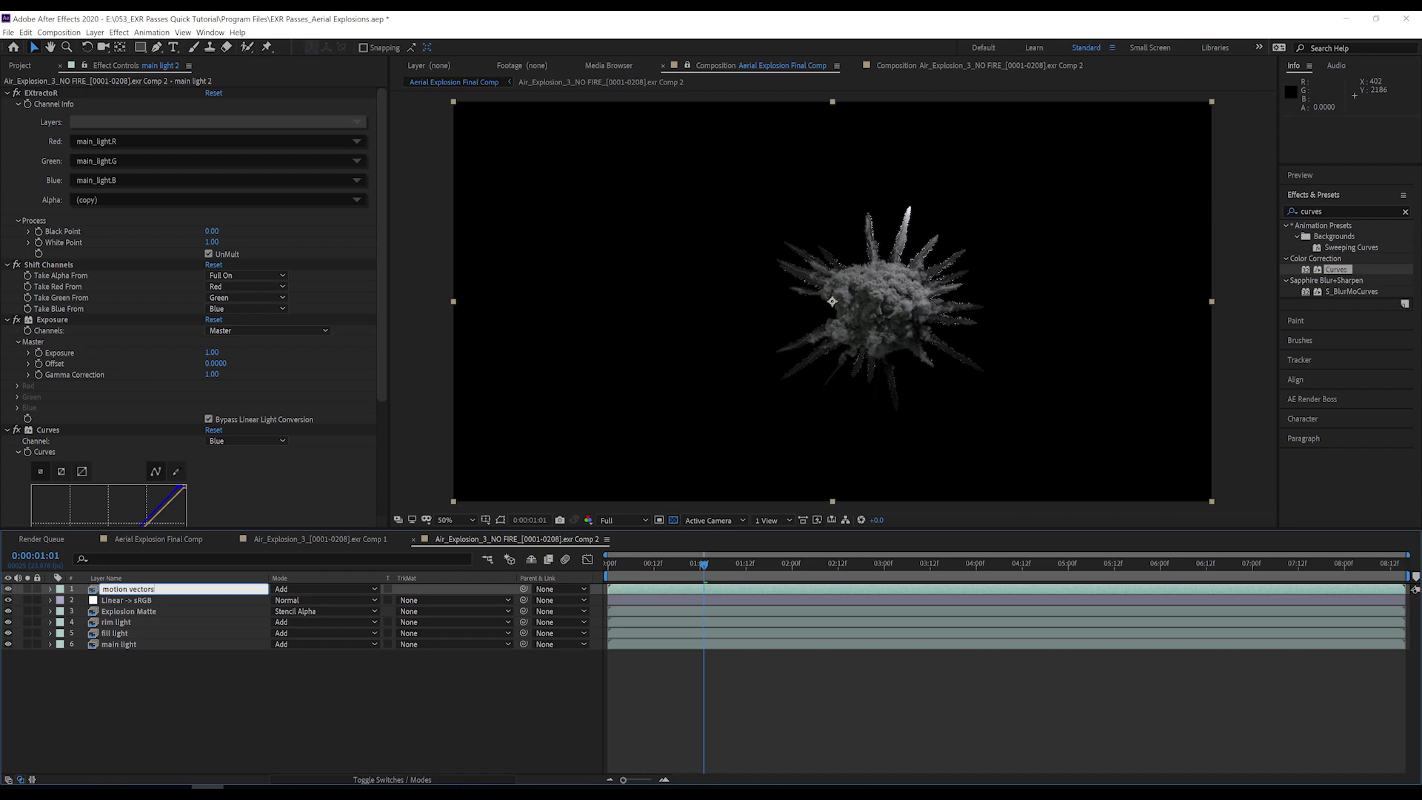
{"action": "key", "text": "Return"}
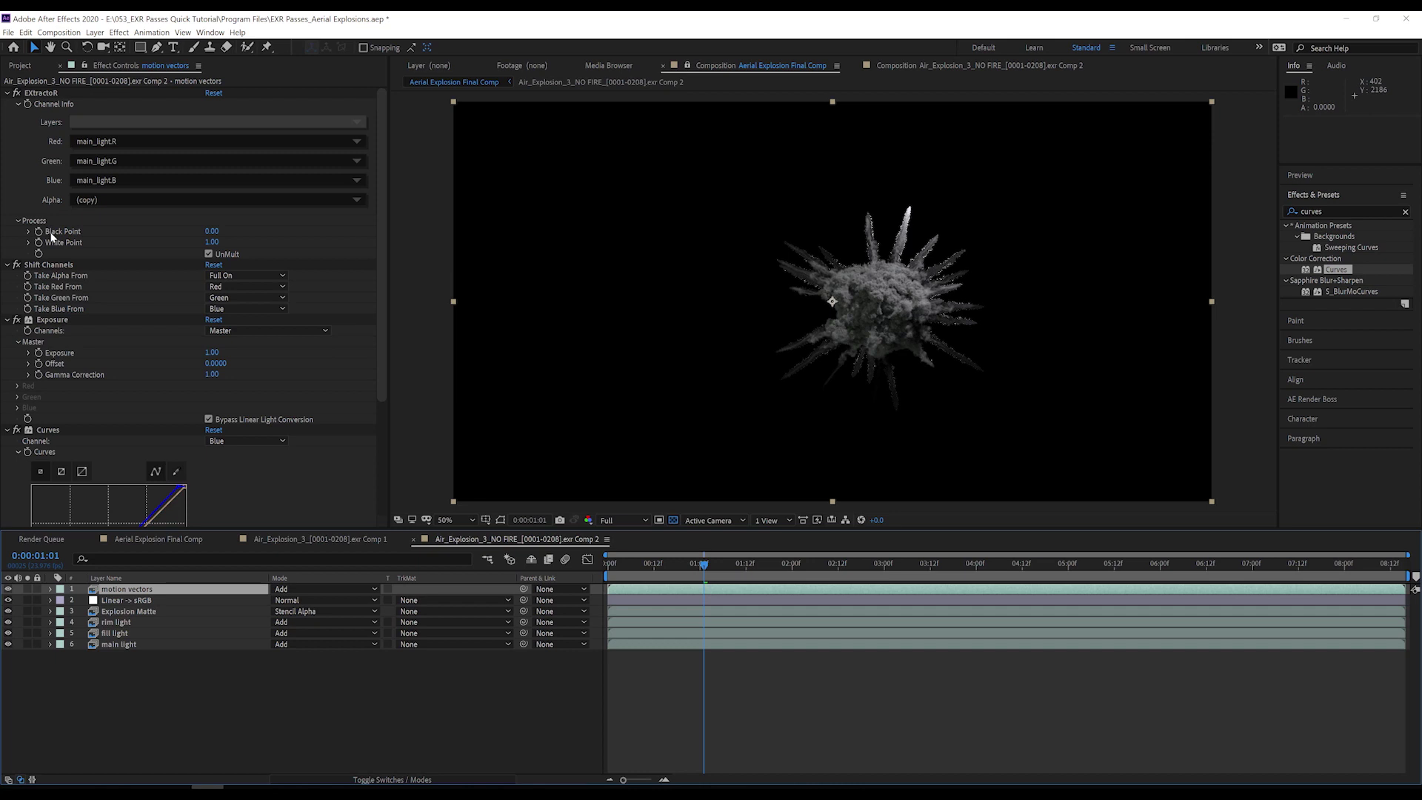
Remove Exposure and Curves from motion vectors and set EXtractoR Layers to MotionVector.
{"action": "left_click", "coordinate": [7, 265]}
{"action": "left_click", "coordinate": [8, 276]}
{"action": "left_click", "coordinate": [52, 275]}
{"action": "left_click", "coordinate": [47, 286], "text": "shift"}
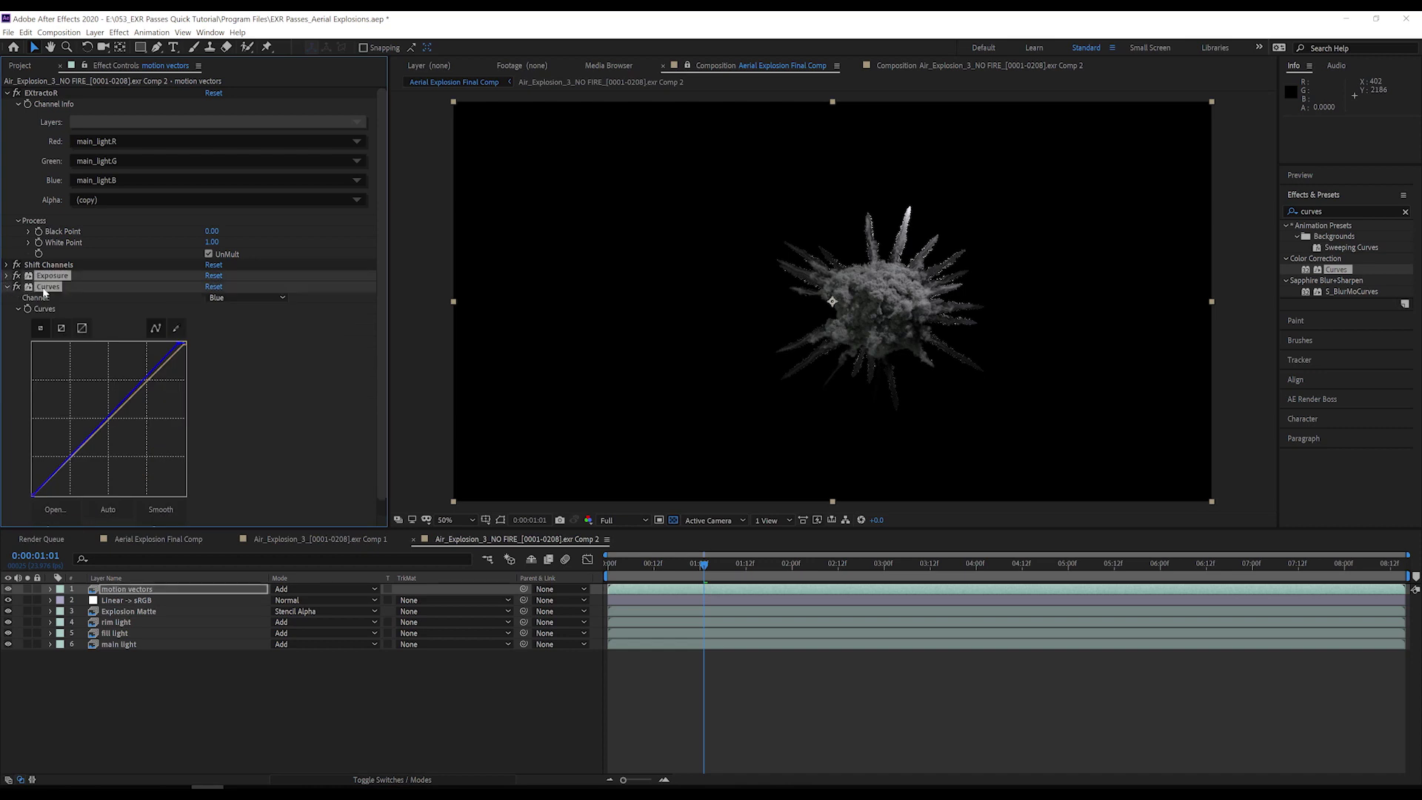
{"action": "key", "text": "Delete"}
{"action": "left_click", "coordinate": [192, 121]}
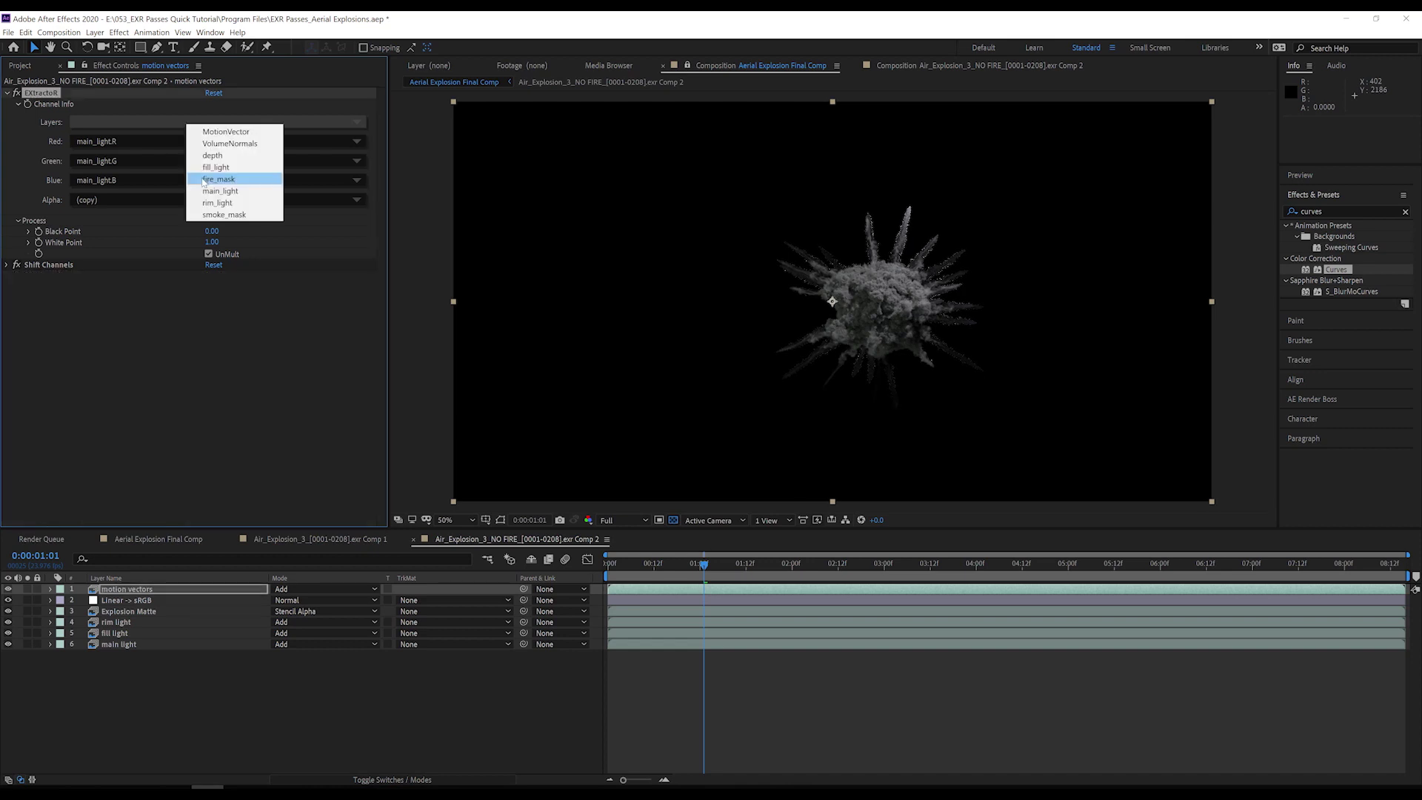
{"action": "left_click", "coordinate": [205, 133]}
Solo the motion vectors layer to preview it, then create a new adjustment layer.
{"action": "left_click", "coordinate": [27, 589]}
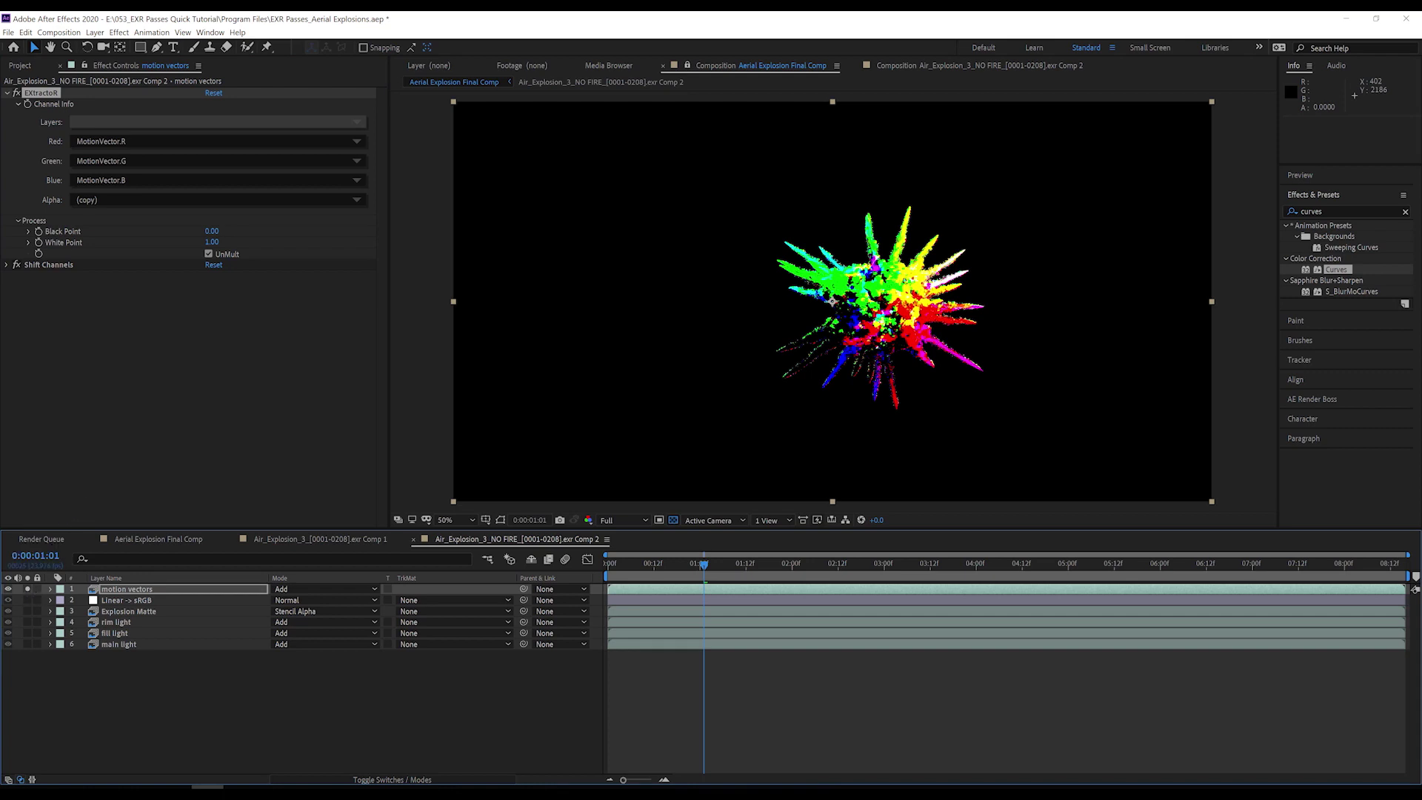
{"action": "left_click", "coordinate": [126, 589]}
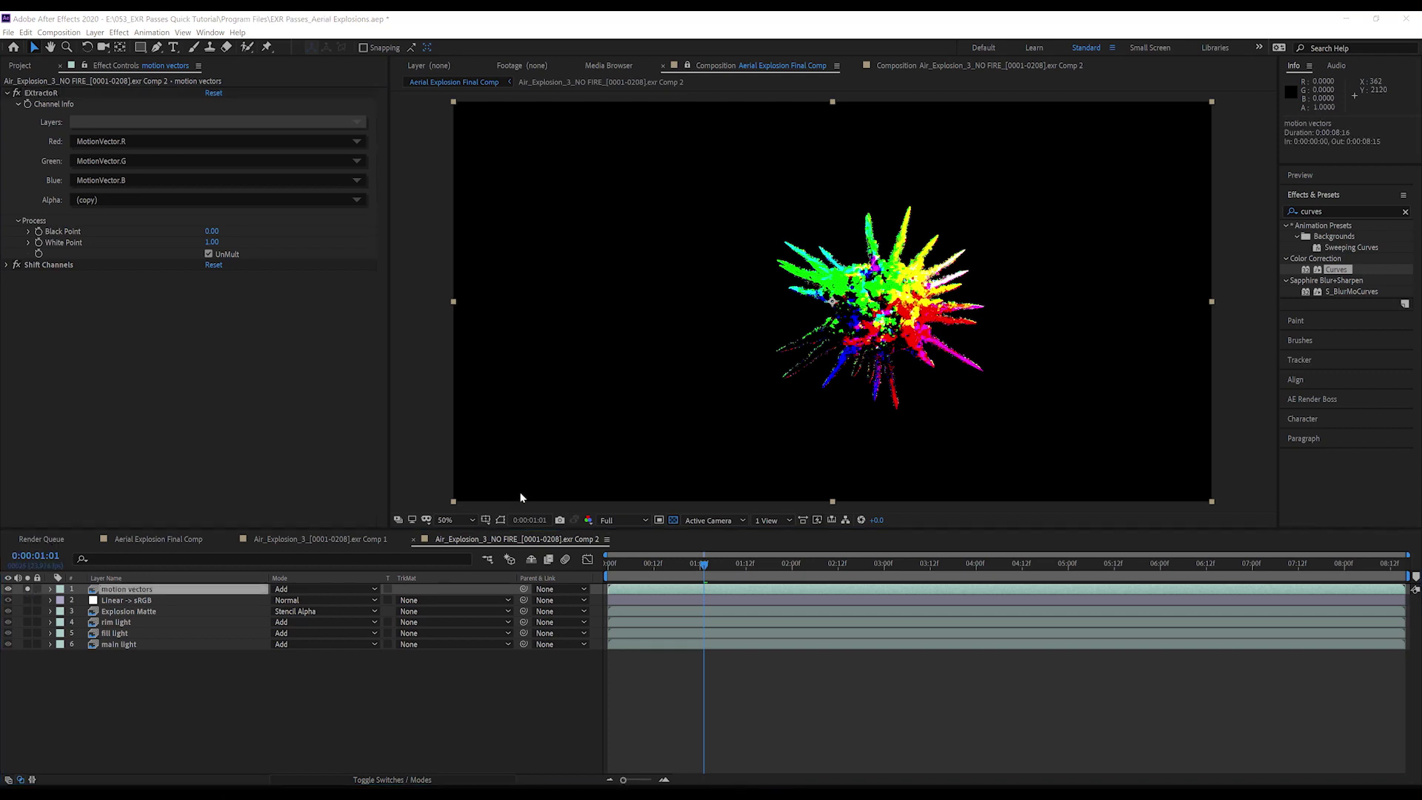
{"action": "left_click", "coordinate": [27, 589]}
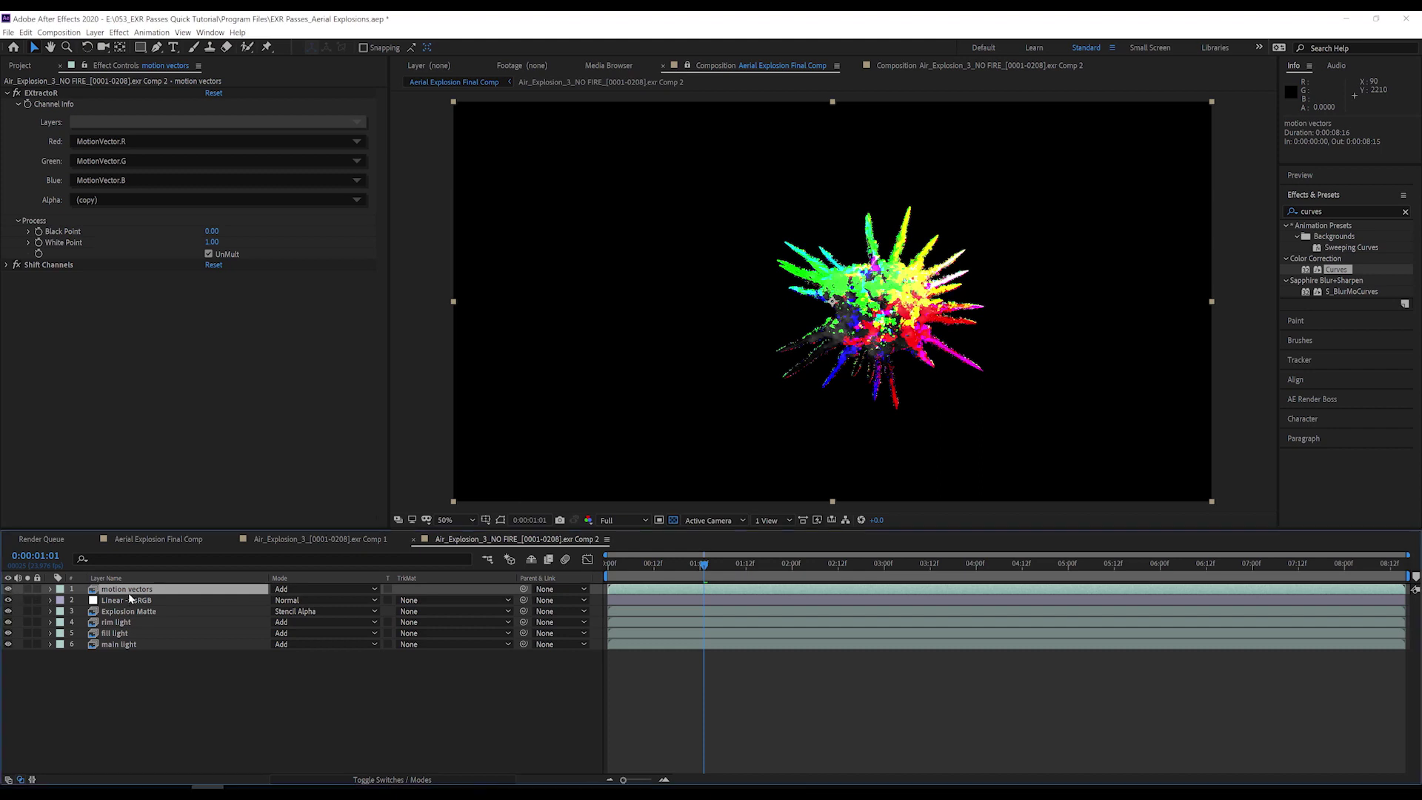
{"action": "key", "text": "ctrl+alt+y"}
Rename the adjustment layer motion blur and apply RSMB Pro Vectors to it.
{"action": "key", "text": "Return"}
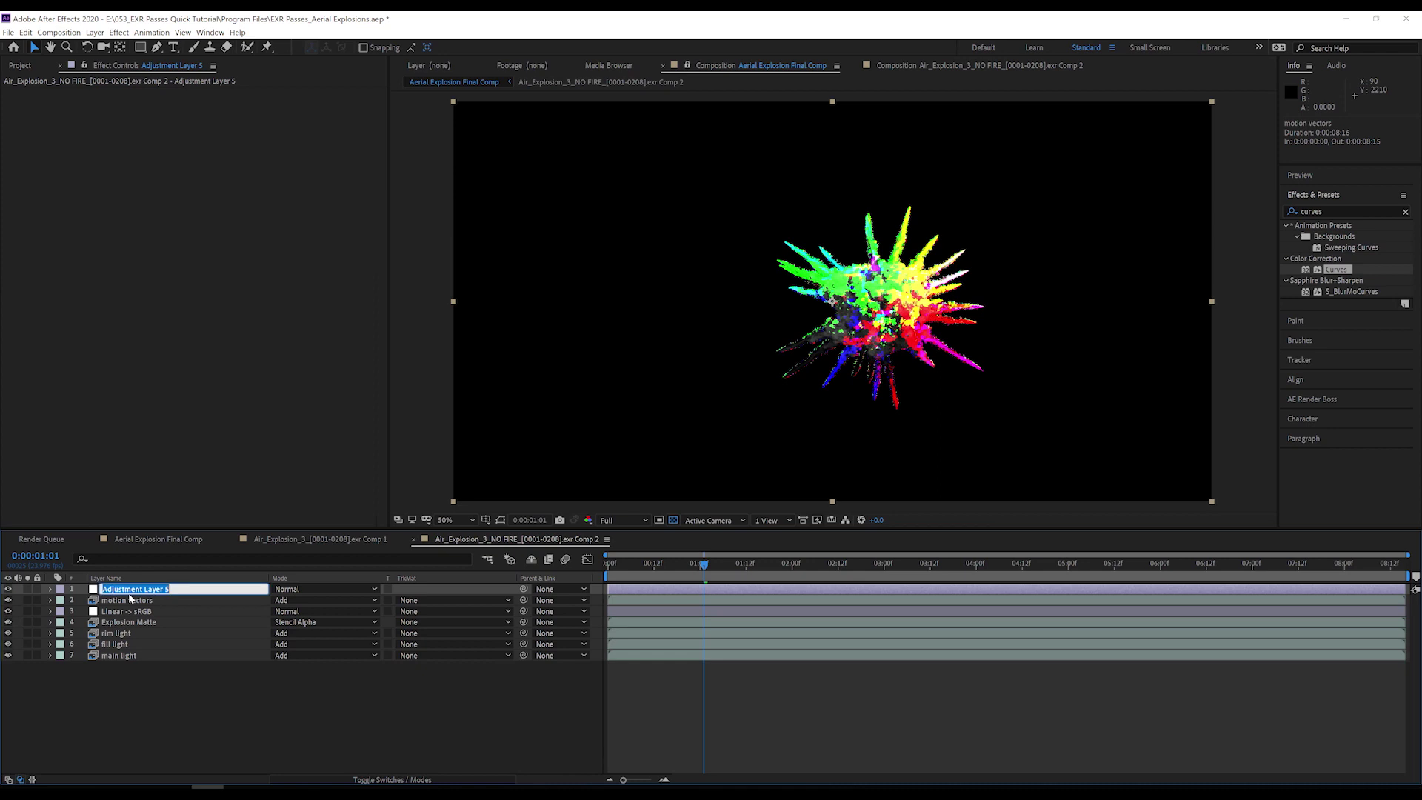
{"action": "type", "text": "motion blur"}
{"action": "key", "text": "Return"}
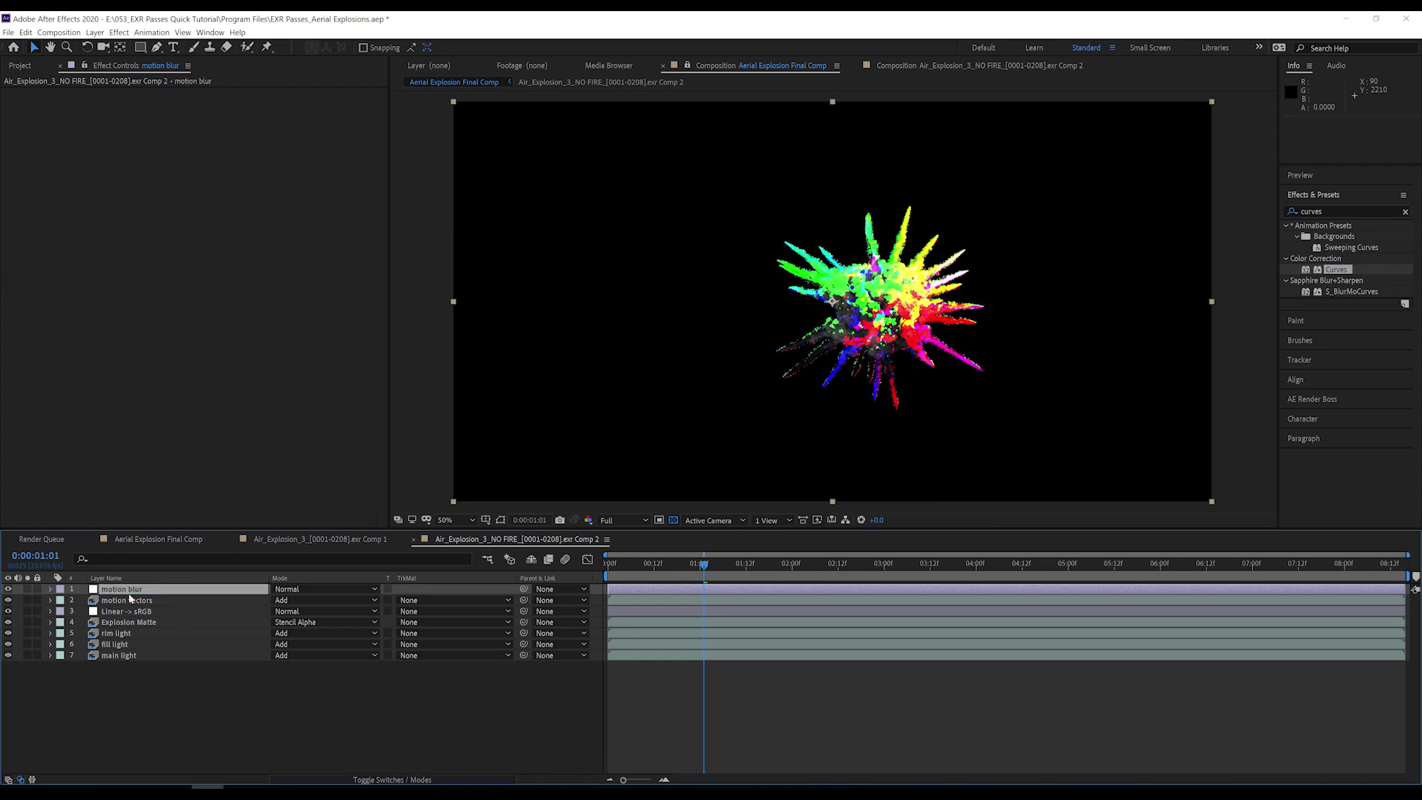
{"action": "double_click", "coordinate": [1318, 212]}
{"action": "type", "text": "rsmb"}
{"action": "left_click_drag", "start_coordinate": [1342, 258], "coordinate": [203, 317]}
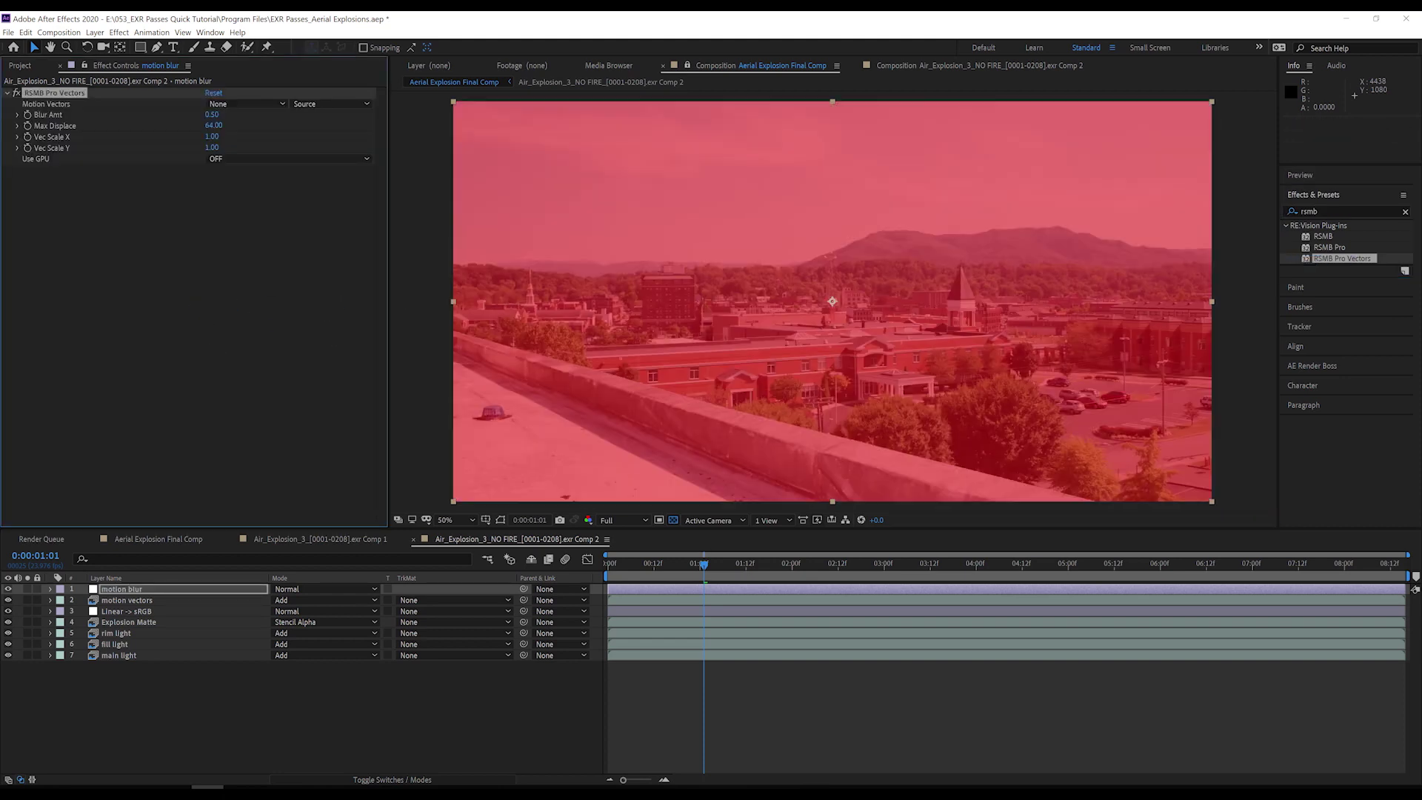
Drive RSMB from the motion vectors layer with Effects & Masks, hide that layer, set Max Displace to 20.
{"action": "key", "text": "/"}
{"action": "left_click", "coordinate": [232, 104]}
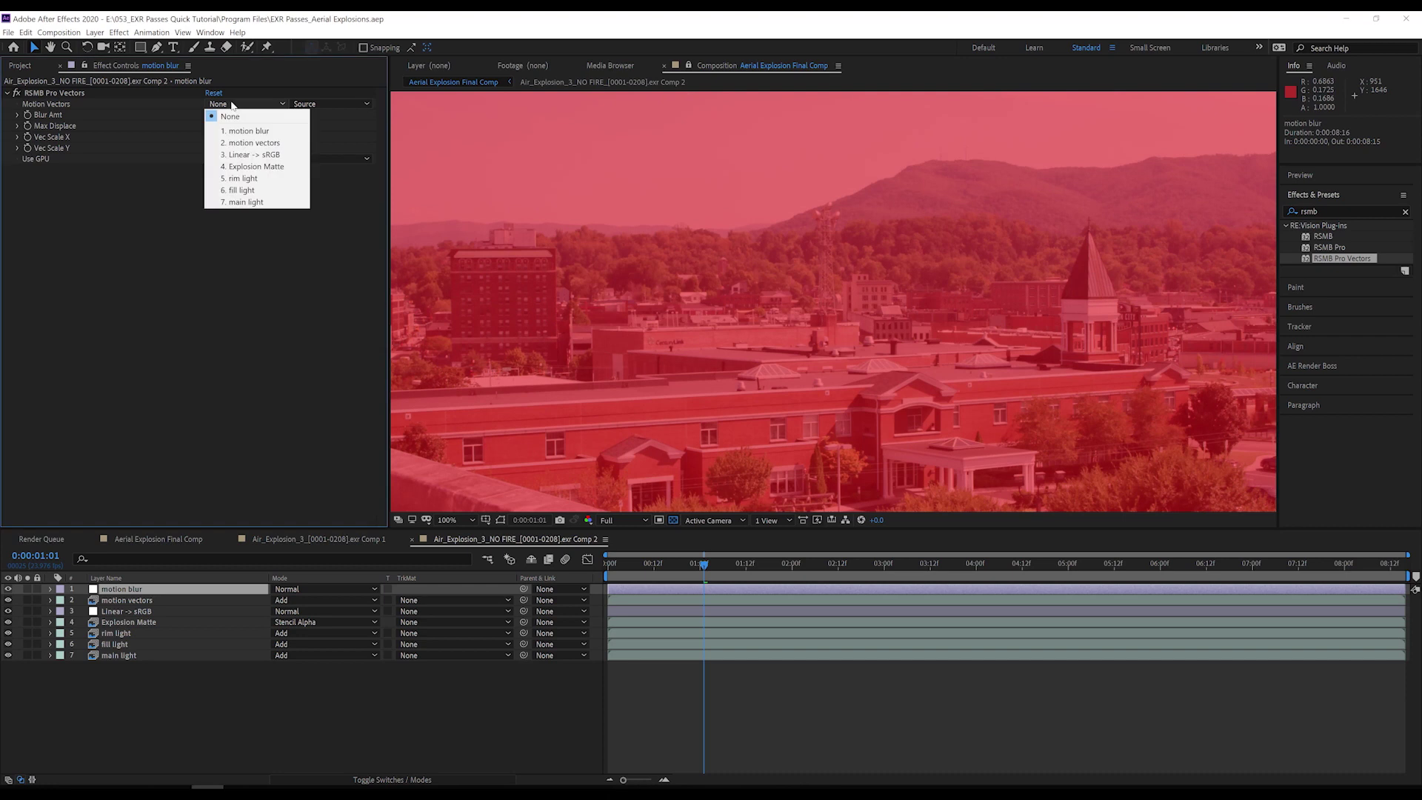
{"action": "left_click", "coordinate": [254, 142]}
{"action": "left_click", "coordinate": [316, 105]}
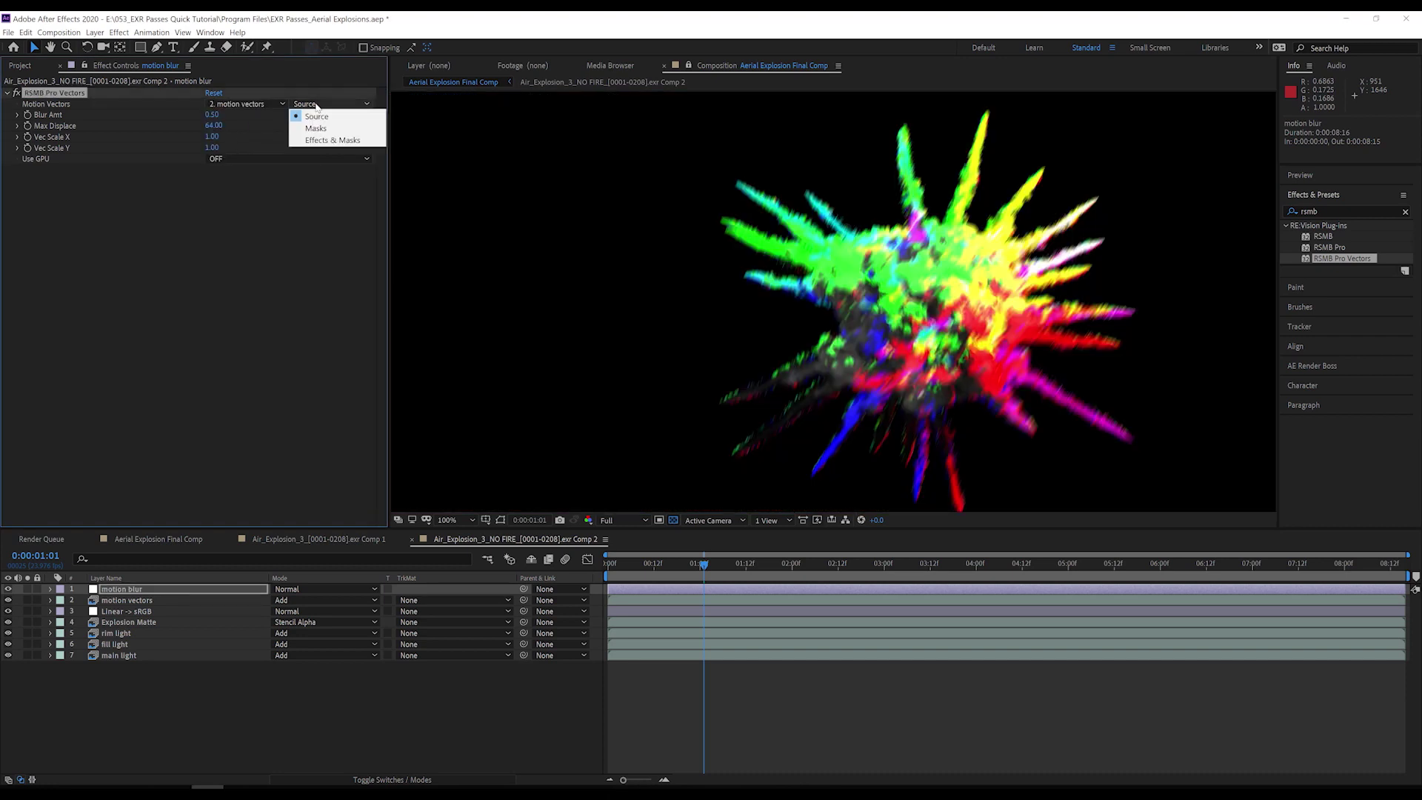
{"action": "left_click", "coordinate": [314, 140]}
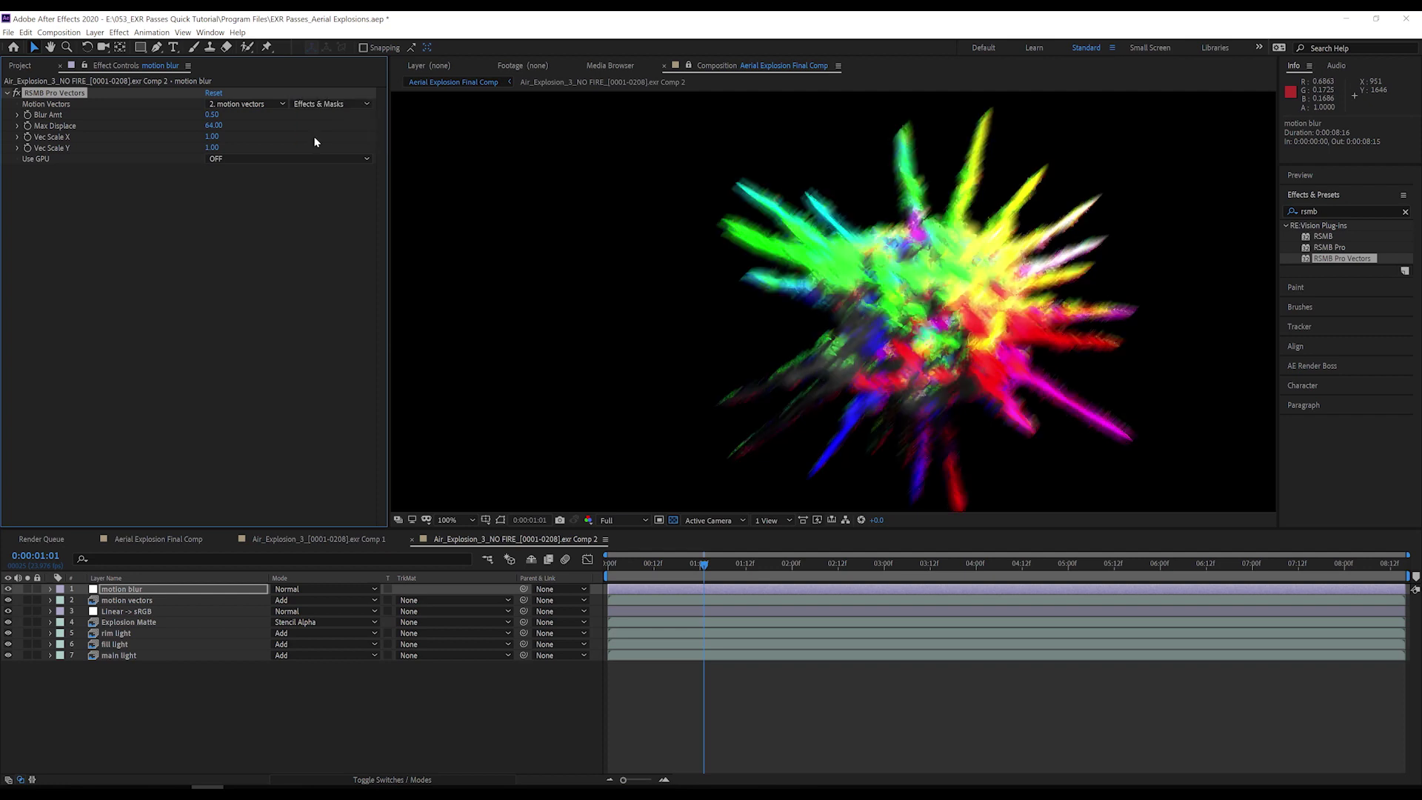
{"action": "left_click", "coordinate": [8, 600]}
{"action": "left_click", "coordinate": [214, 125]}
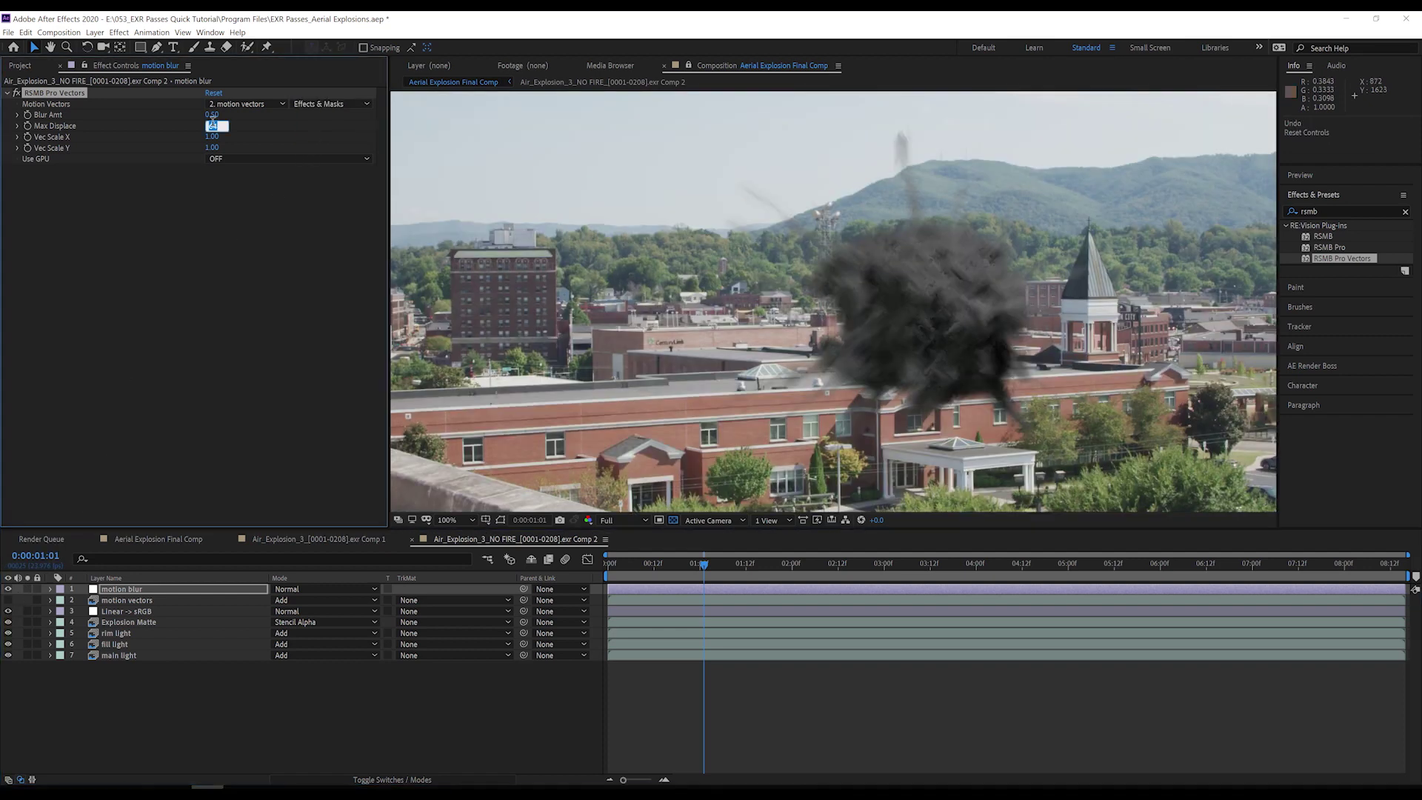
{"action": "type", "text": "20"}
{"action": "key", "text": "Return"}
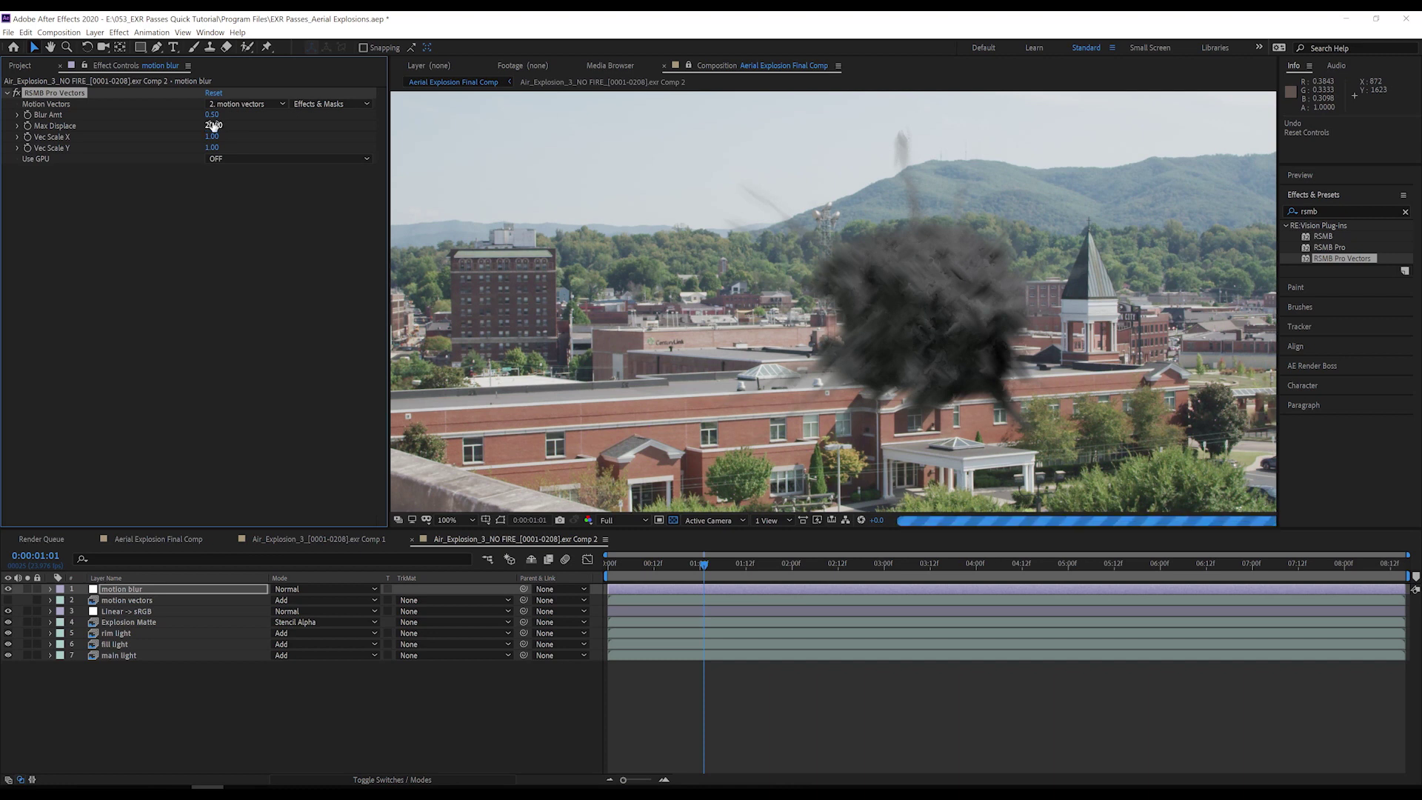